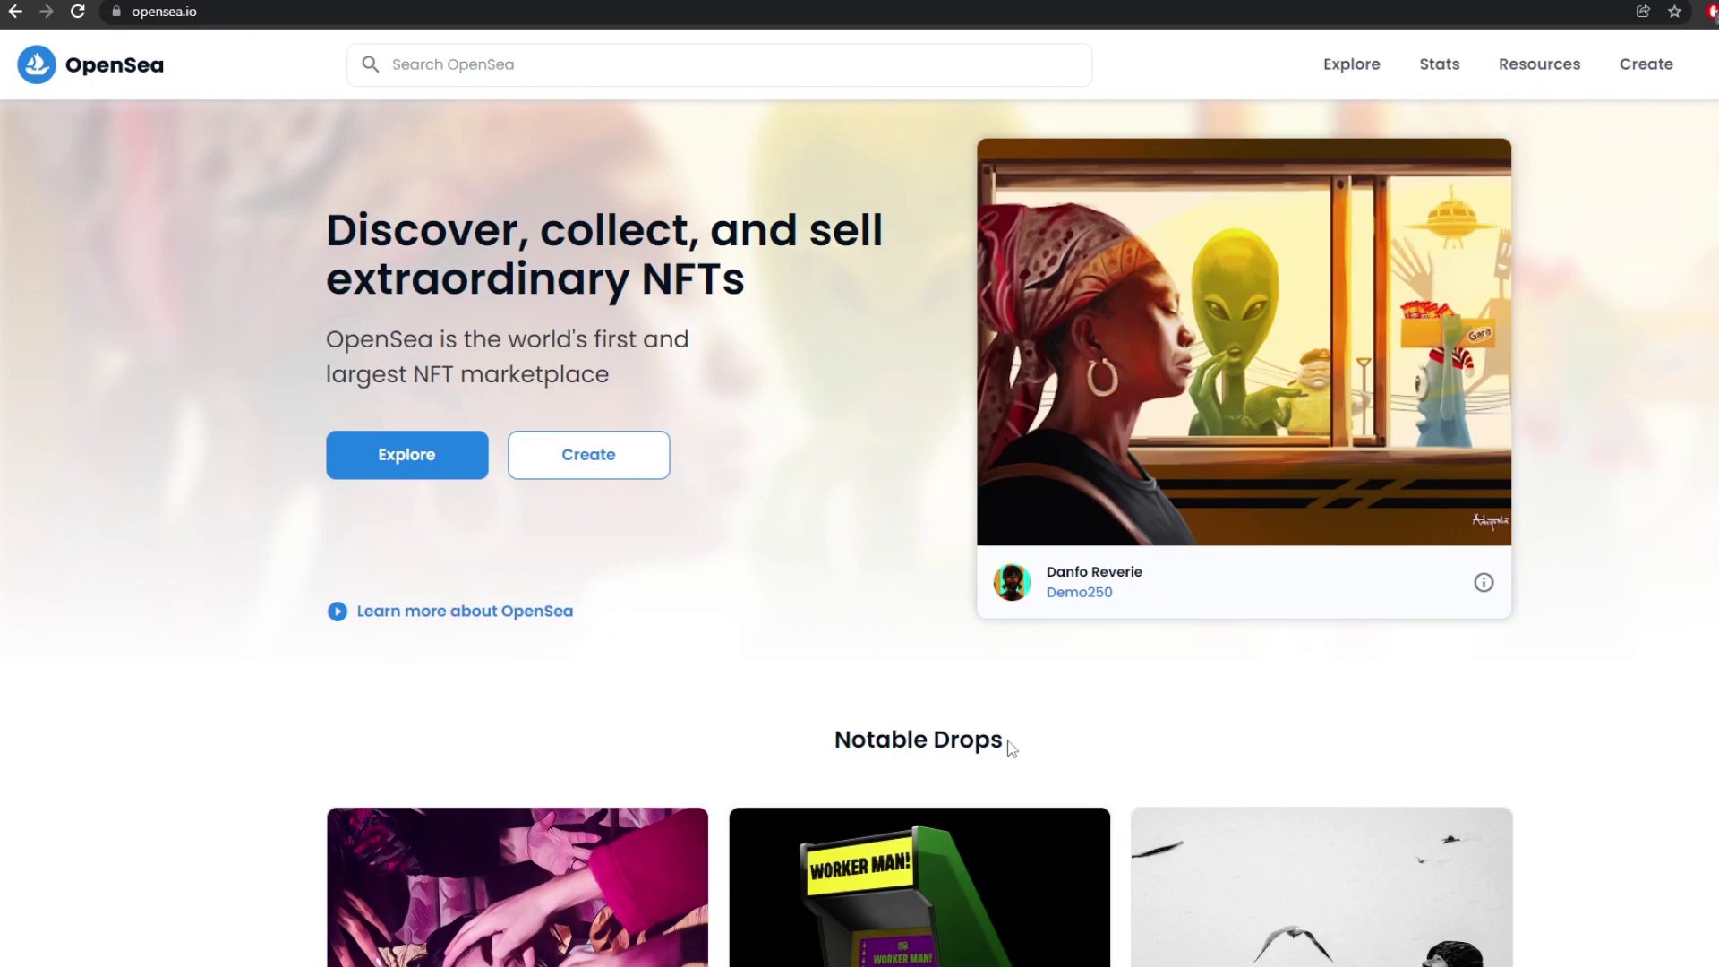
- Open OpenSea's My wallet panel and expand it to the full list of wallet providers
{"action": "scroll", "coordinate": [836, 533], "scroll_direction": "down", "scroll_amount": 10}
{"action": "scroll", "coordinate": [893, 649], "scroll_direction": "up", "scroll_amount": 10}
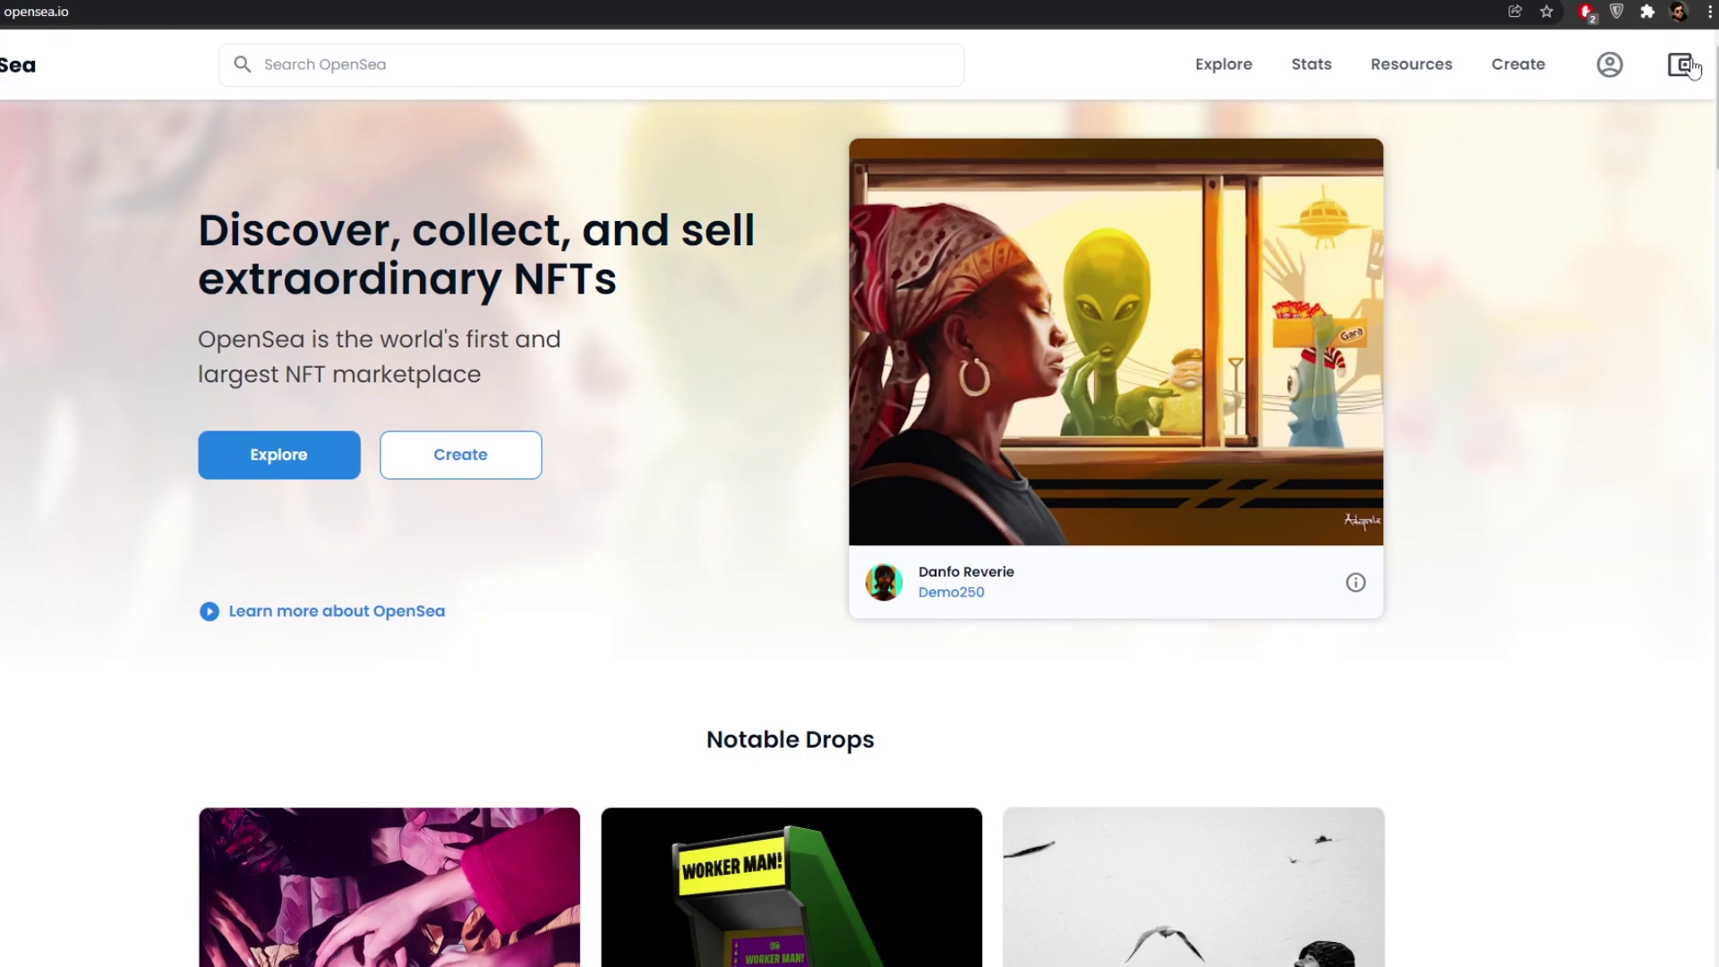
{"action": "left_click", "coordinate": [1683, 66]}
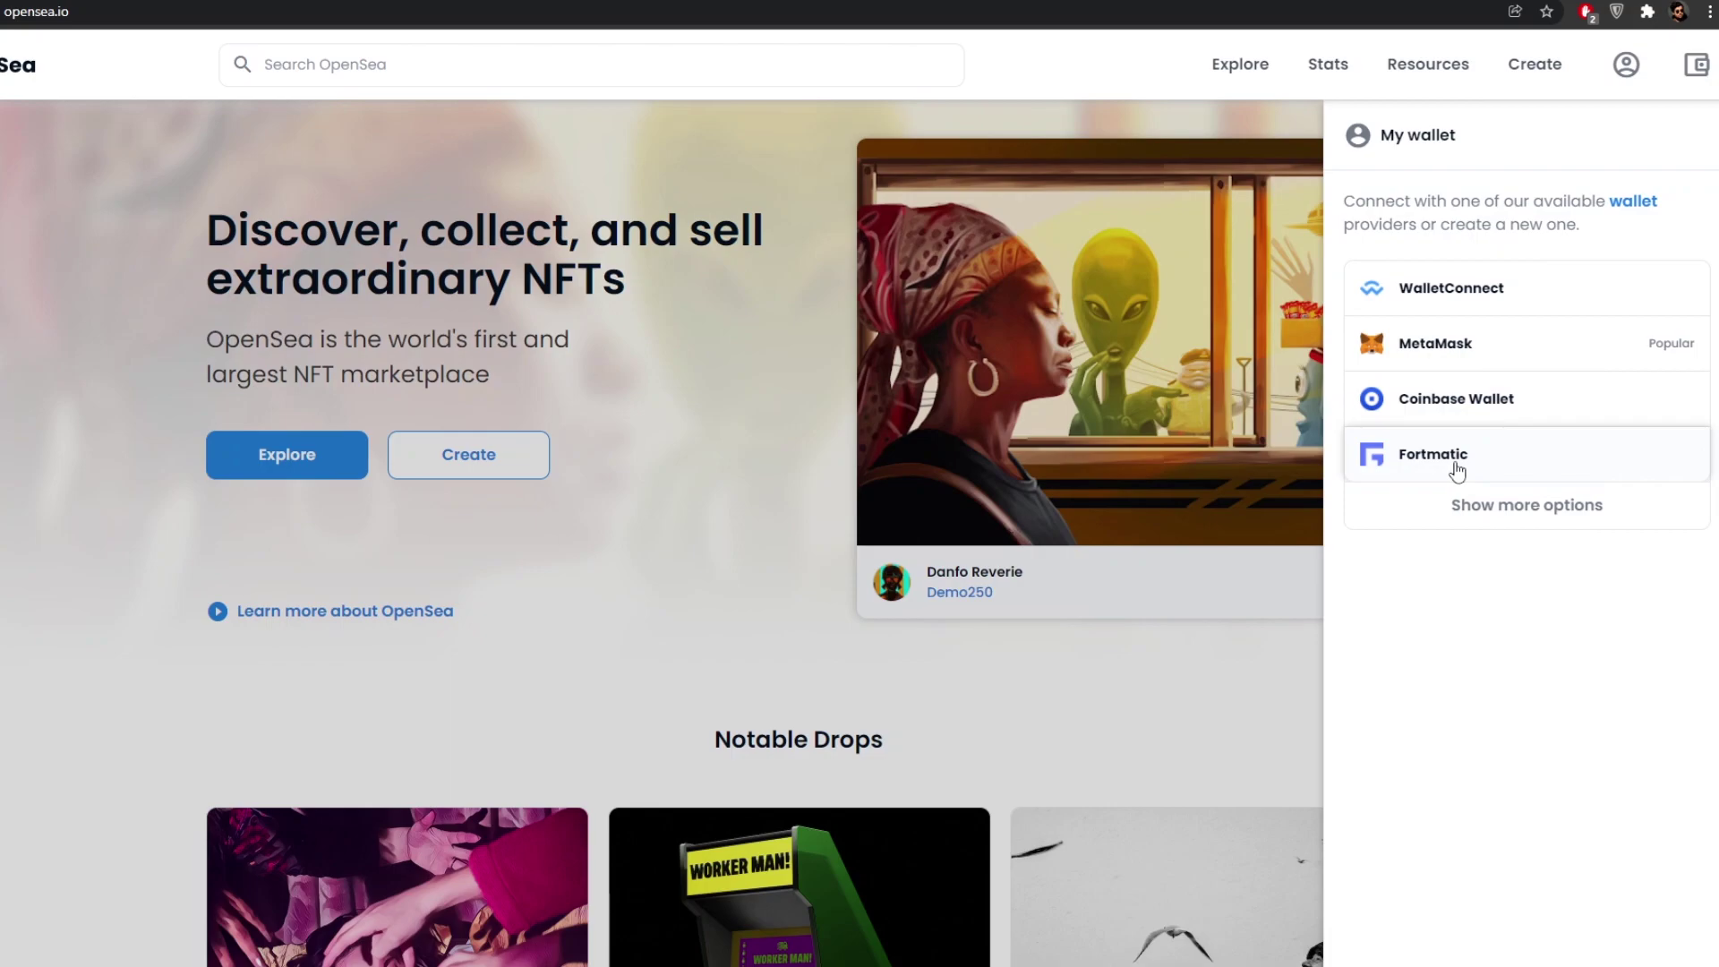
{"action": "left_click", "coordinate": [1494, 530]}
{"action": "scroll", "coordinate": [1397, 546], "scroll_direction": "down", "scroll_amount": 1}
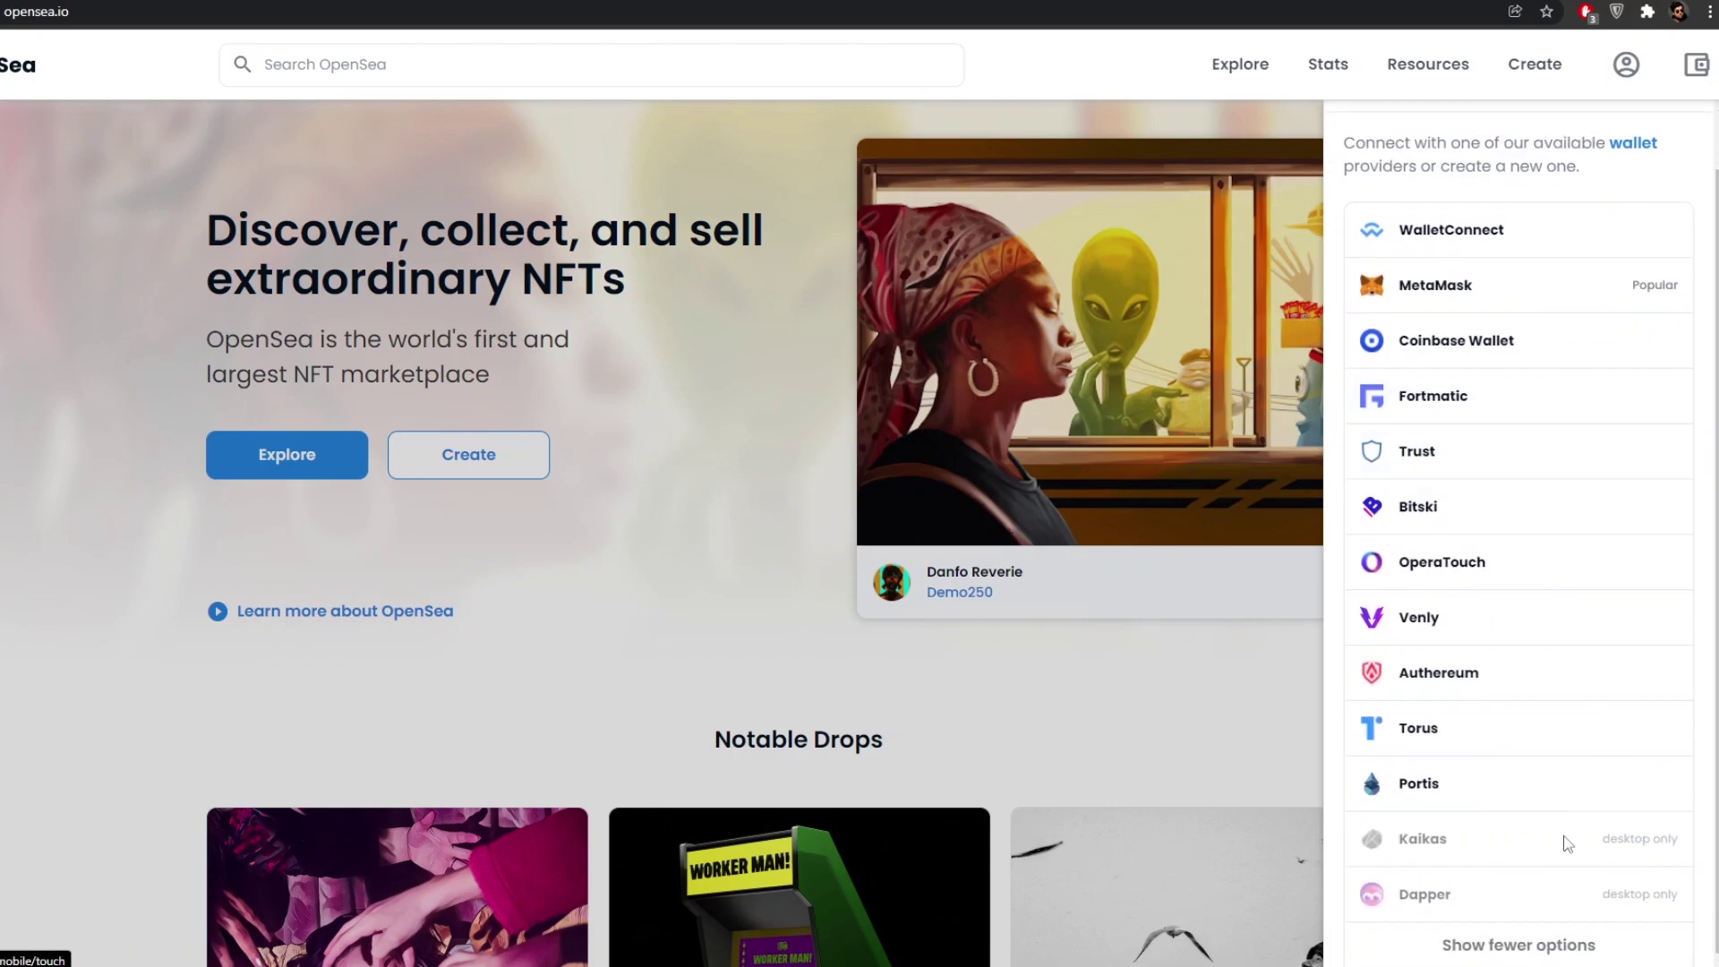
{"action": "scroll", "coordinate": [1459, 631], "scroll_direction": "up", "scroll_amount": 1}
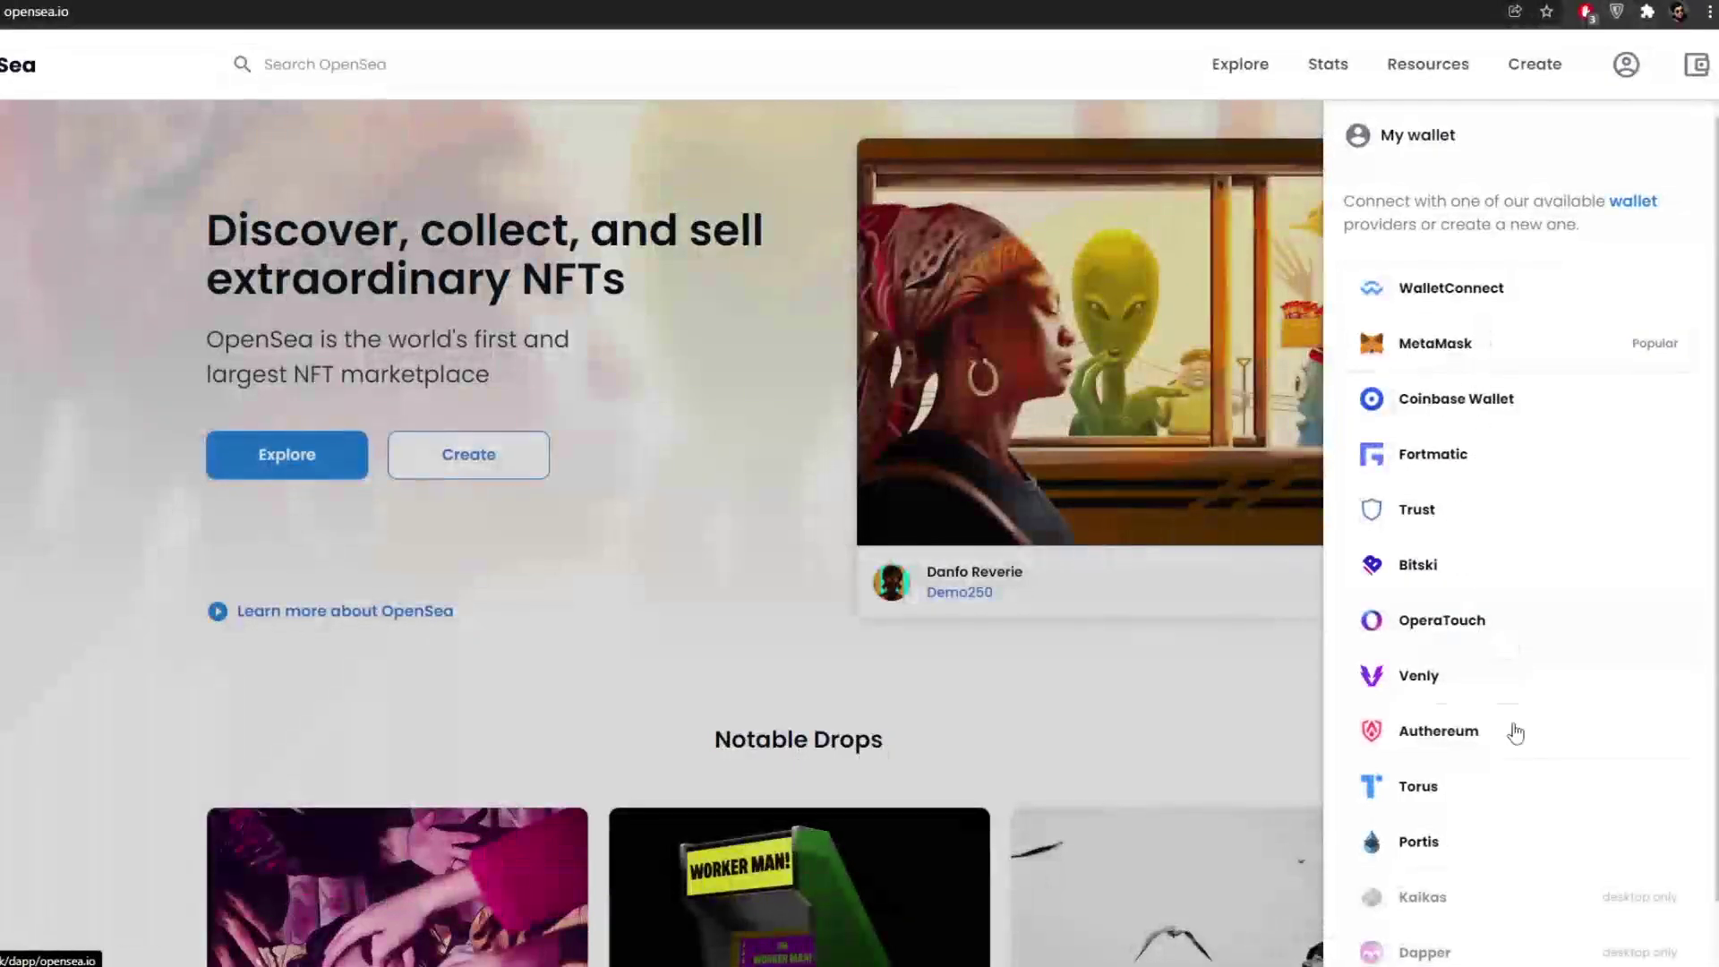
{"action": "scroll", "coordinate": [1454, 641], "scroll_direction": "down", "scroll_amount": 1}
{"action": "scroll", "coordinate": [1457, 680], "scroll_direction": "up", "scroll_amount": 1}
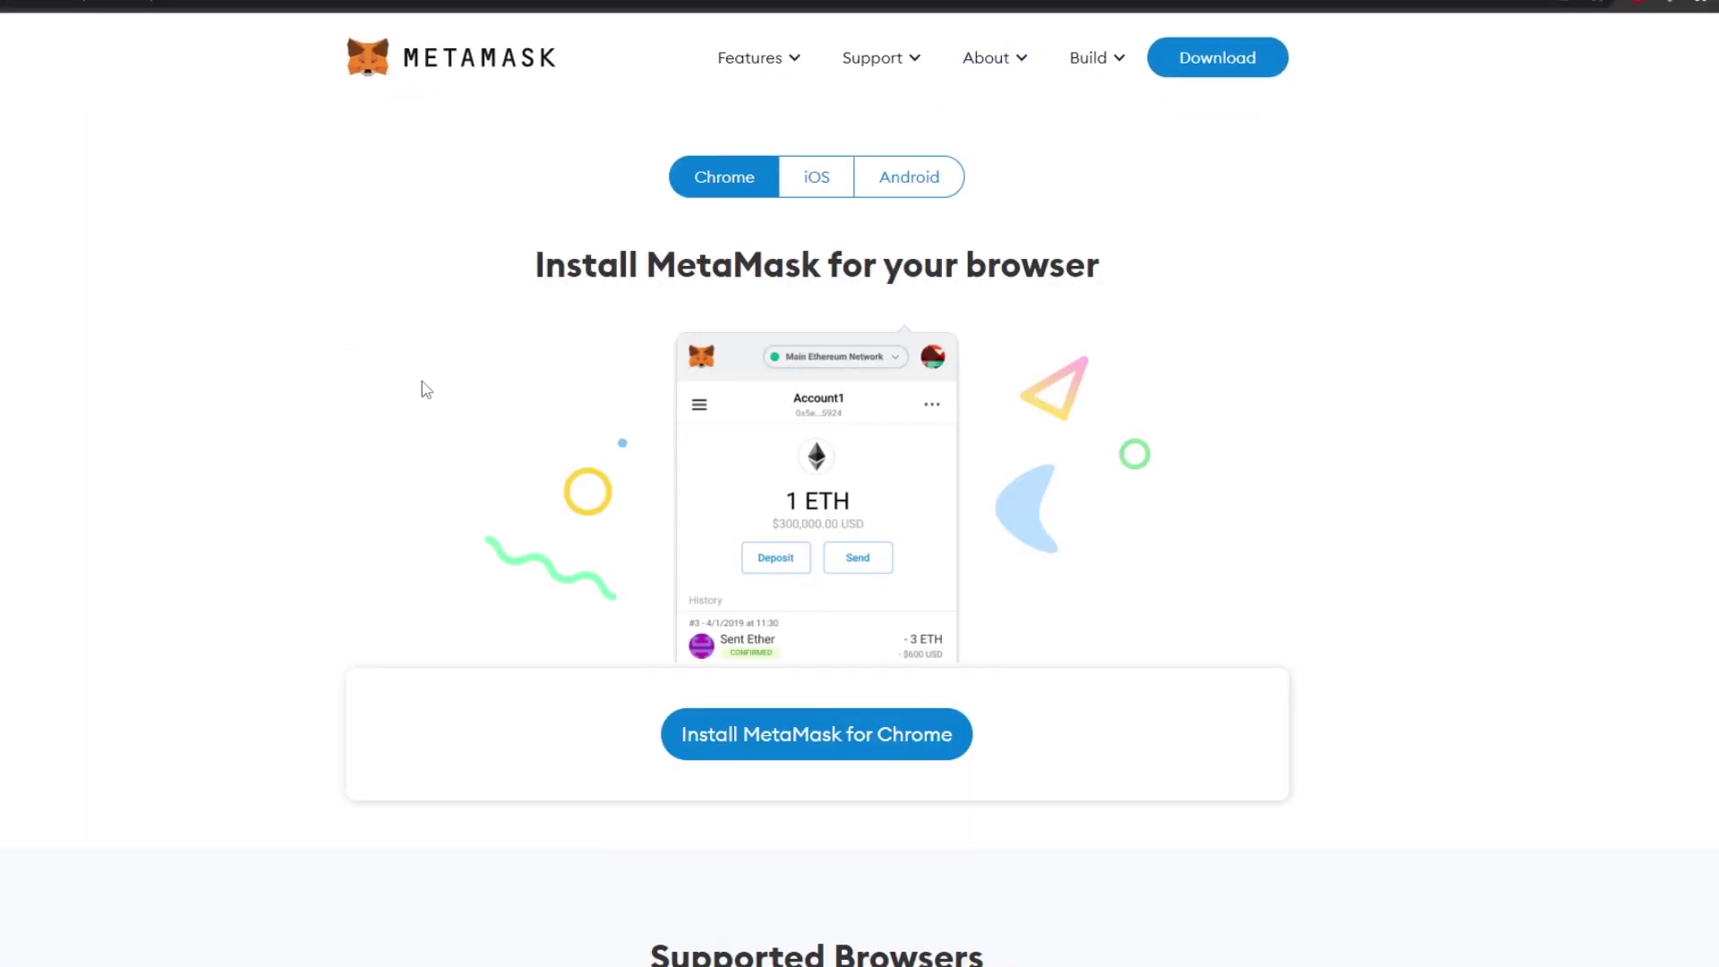
- Scroll through the MetaMask install pages while adding the MetaMask extension to Chrome
{"action": "scroll", "coordinate": [426, 390], "scroll_direction": "down", "scroll_amount": 5}
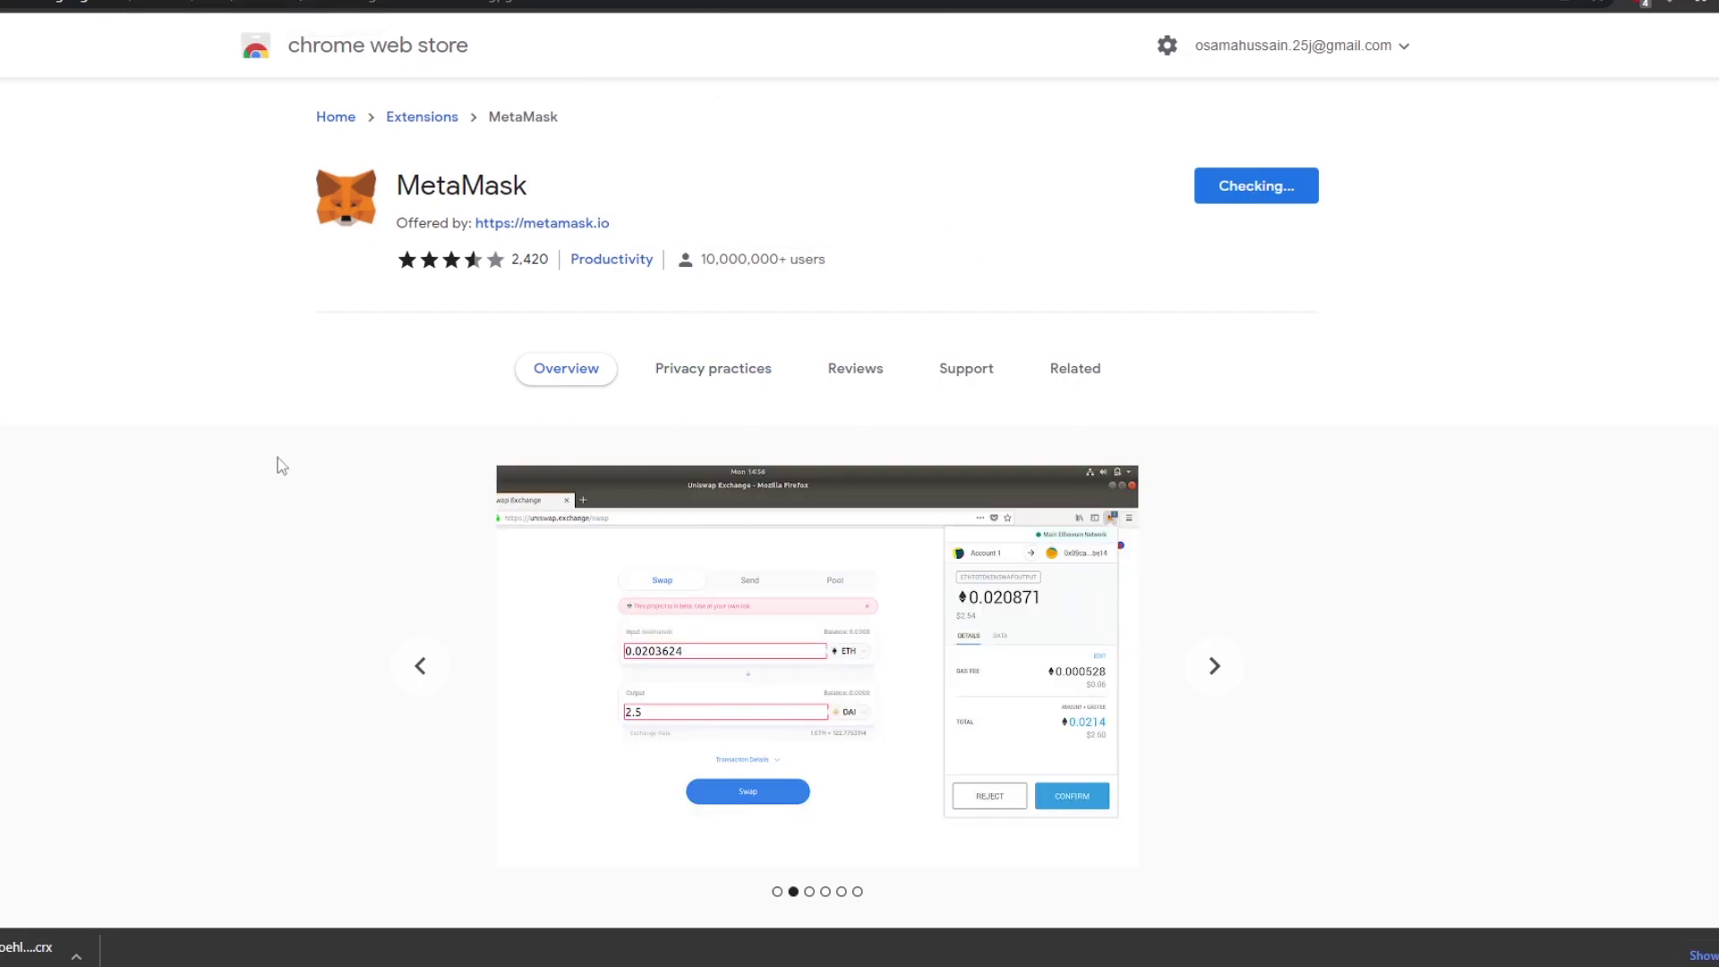
{"action": "scroll", "coordinate": [951, 458], "scroll_direction": "down", "scroll_amount": 1}
{"action": "scroll", "coordinate": [950, 457], "scroll_direction": "down", "scroll_amount": 2}
{"action": "scroll", "coordinate": [894, 464], "scroll_direction": "down", "scroll_amount": 10}
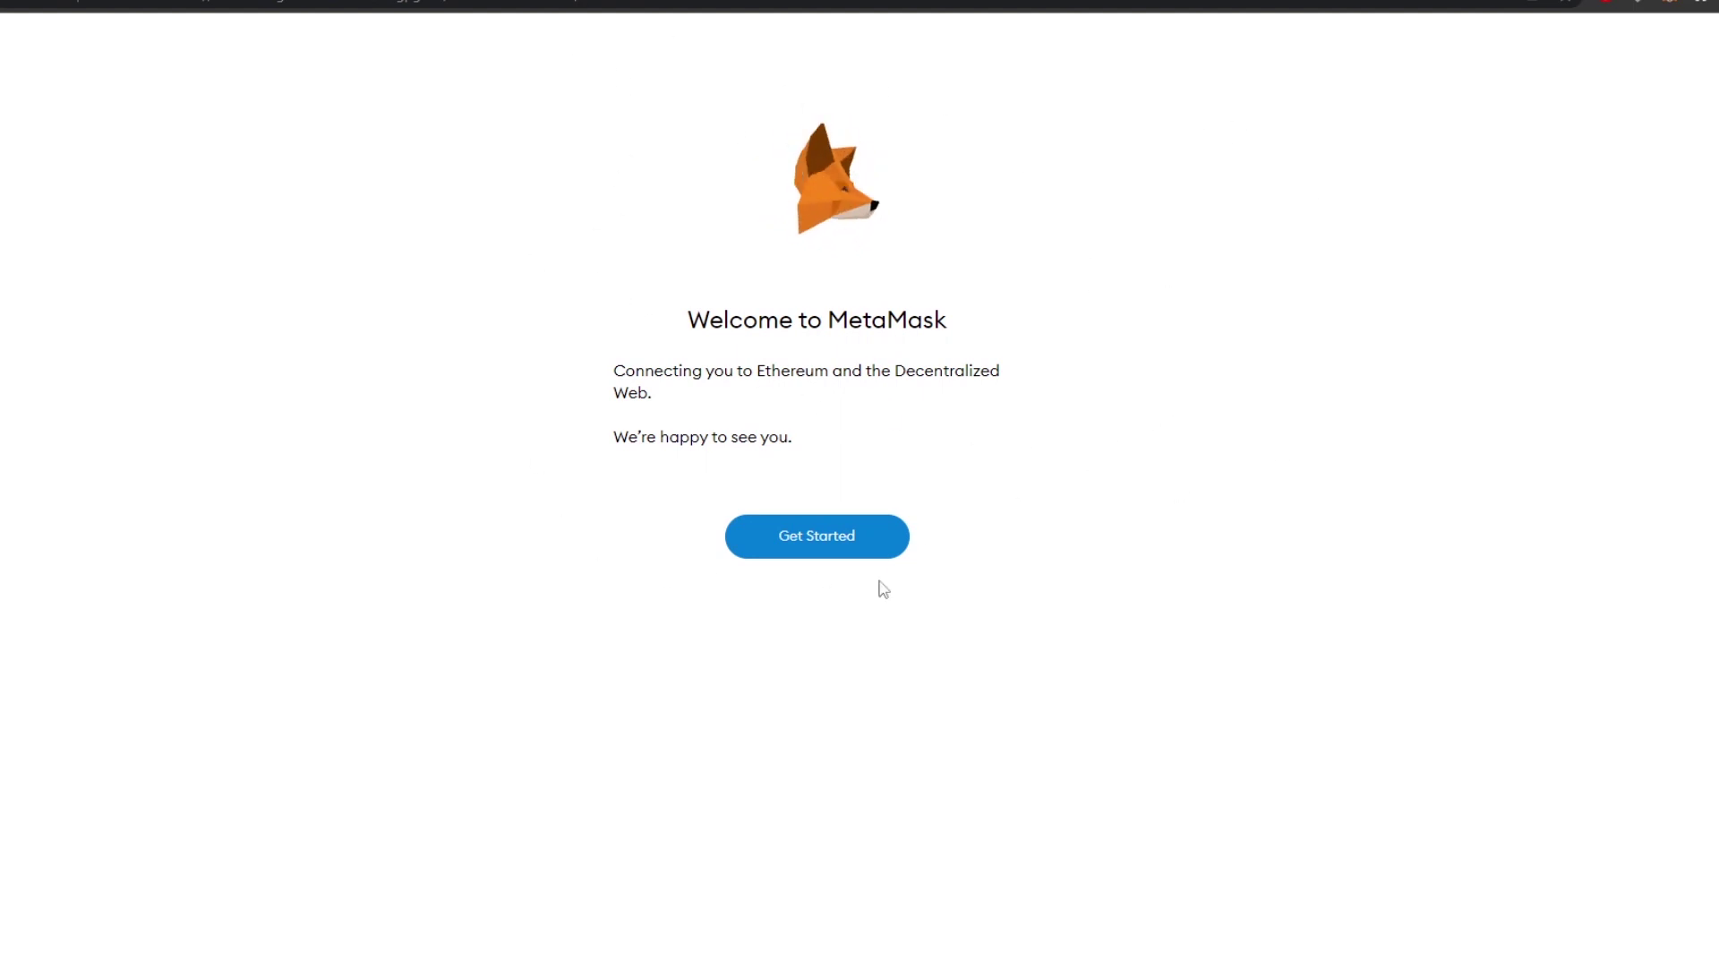
- Start a new MetaMask wallet, agree to anonymous usage data, and enter the wallet password
{"action": "left_click", "coordinate": [832, 543]}
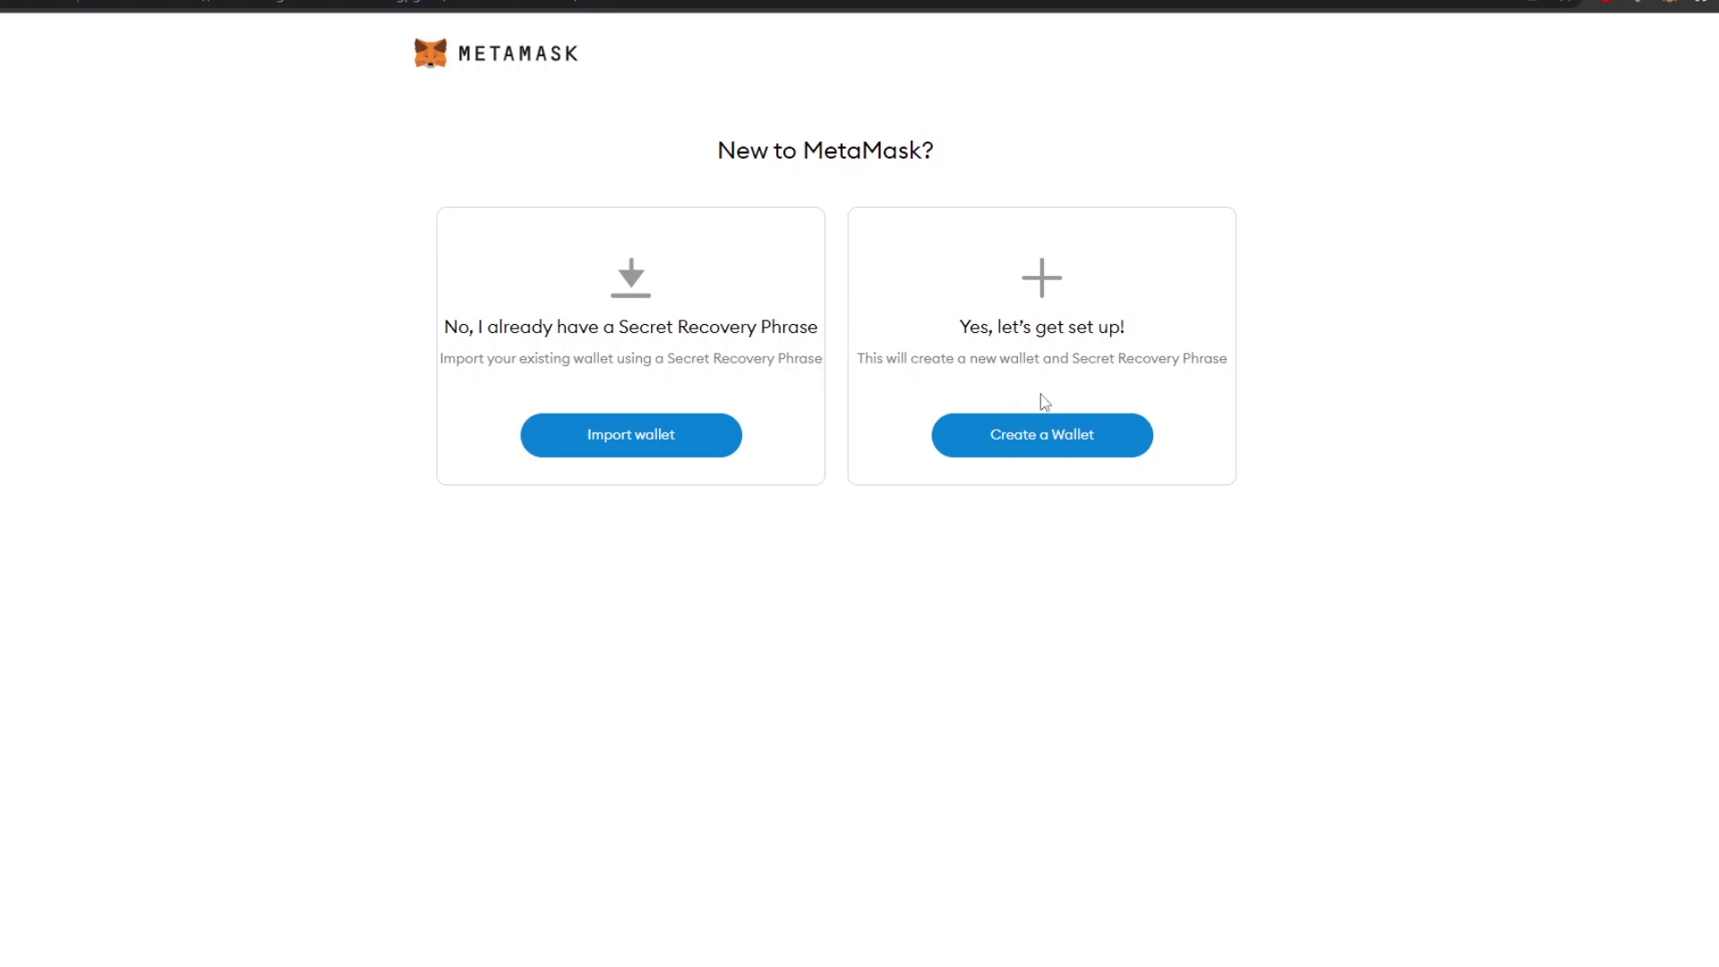
{"action": "left_click", "coordinate": [1072, 439]}
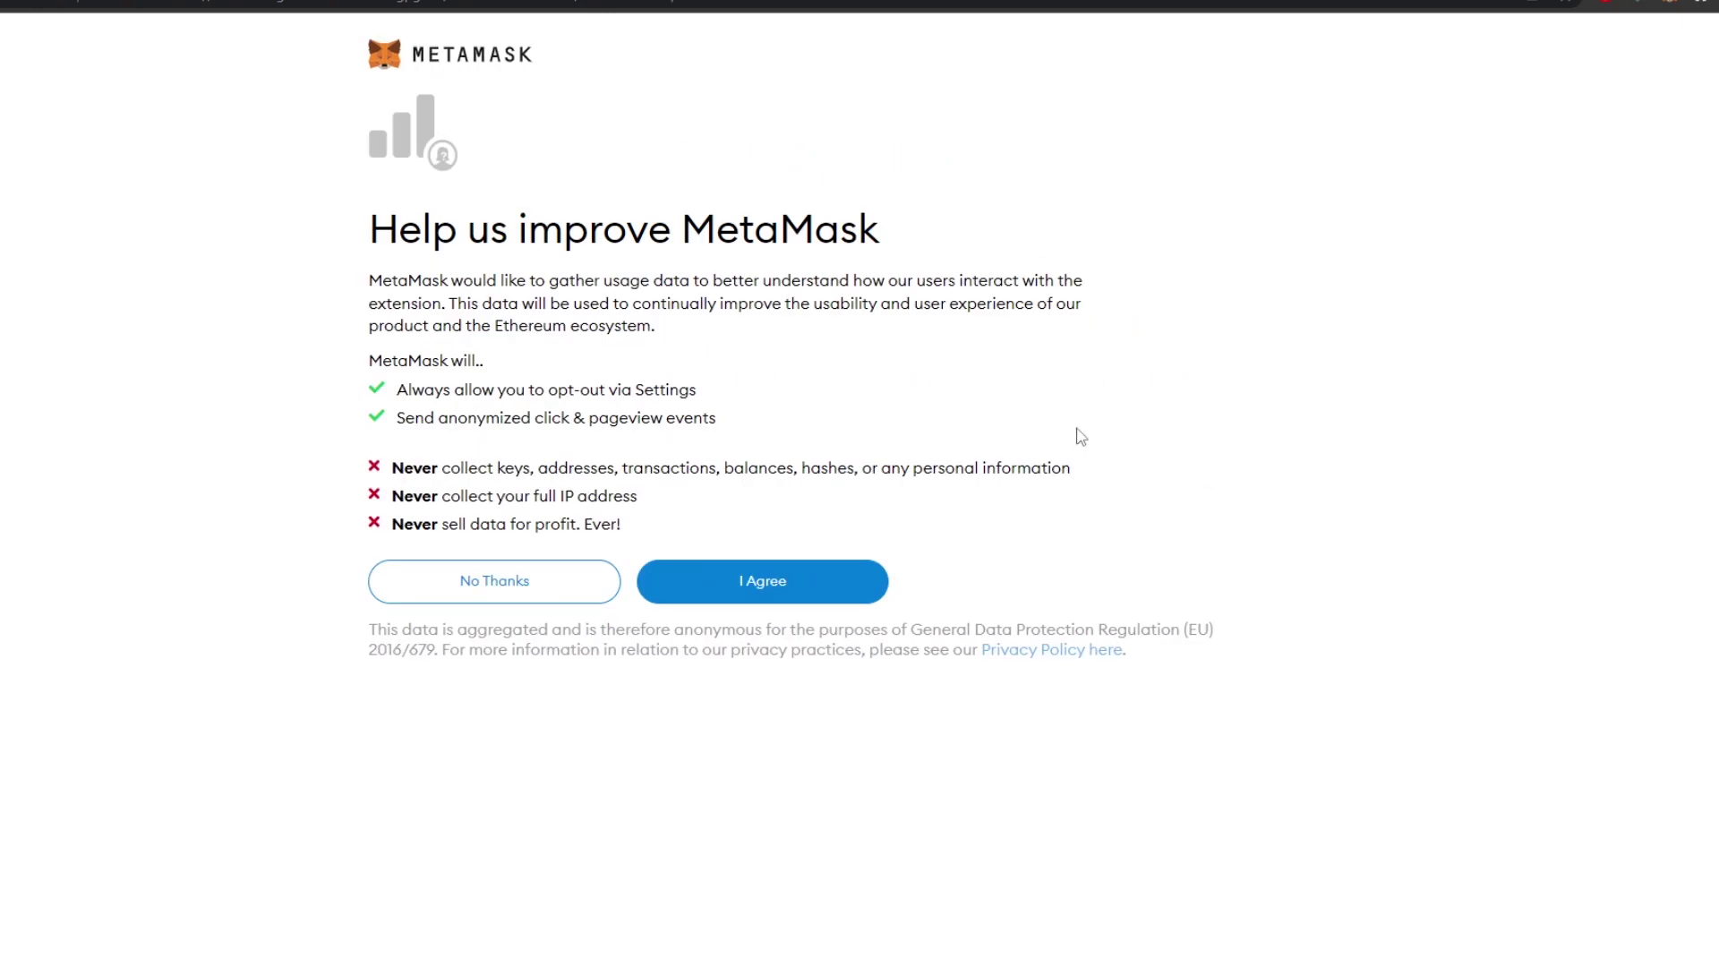
{"action": "left_click", "coordinate": [799, 582]}
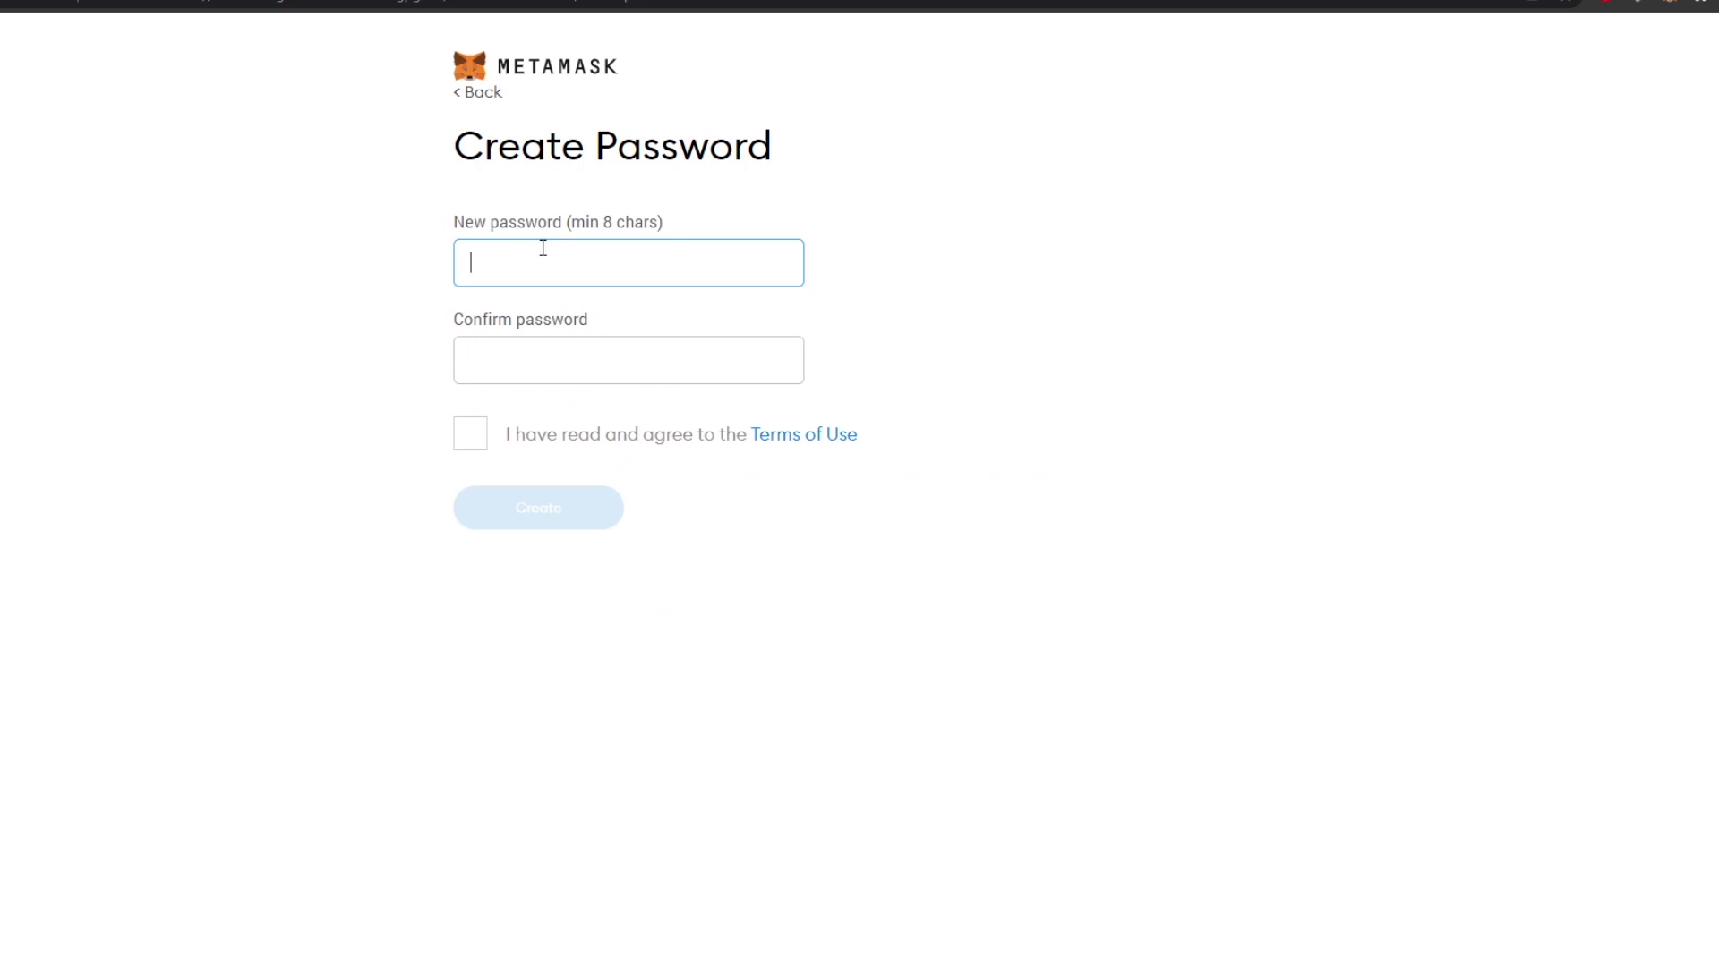
{"action": "type", "text": "12"}
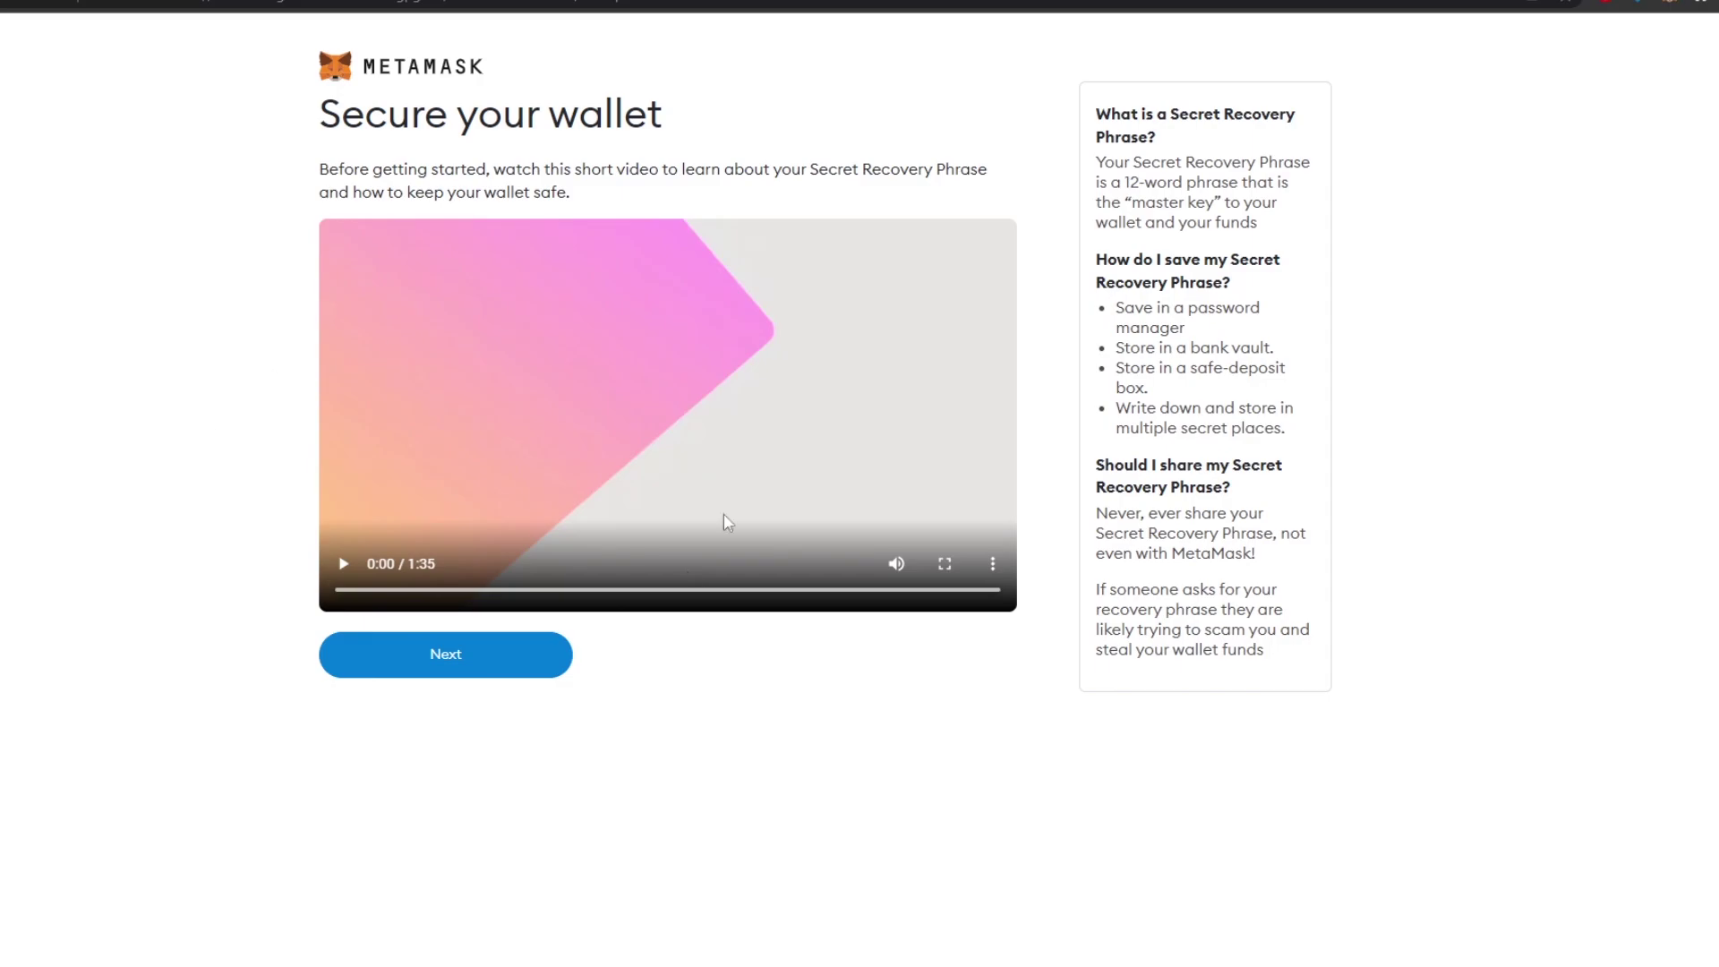
- Reveal the Secret Recovery Phrase and select its words back in their original order
{"action": "left_click", "coordinate": [433, 663]}
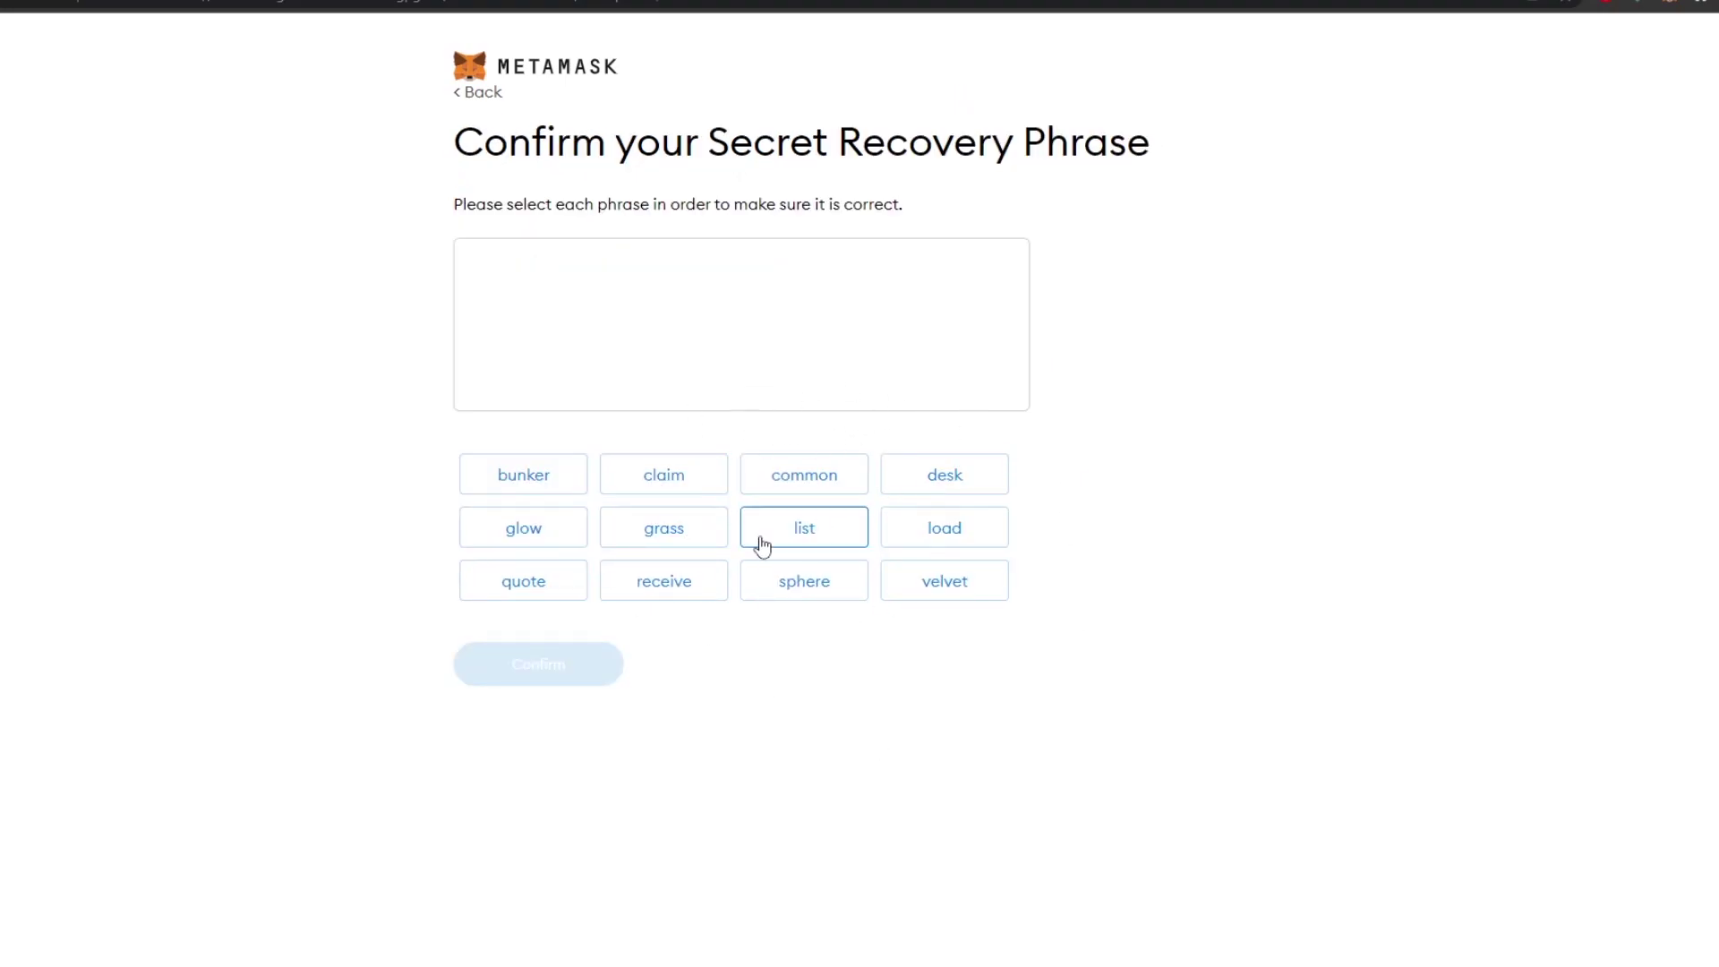
{"action": "left_click", "coordinate": [524, 474]}
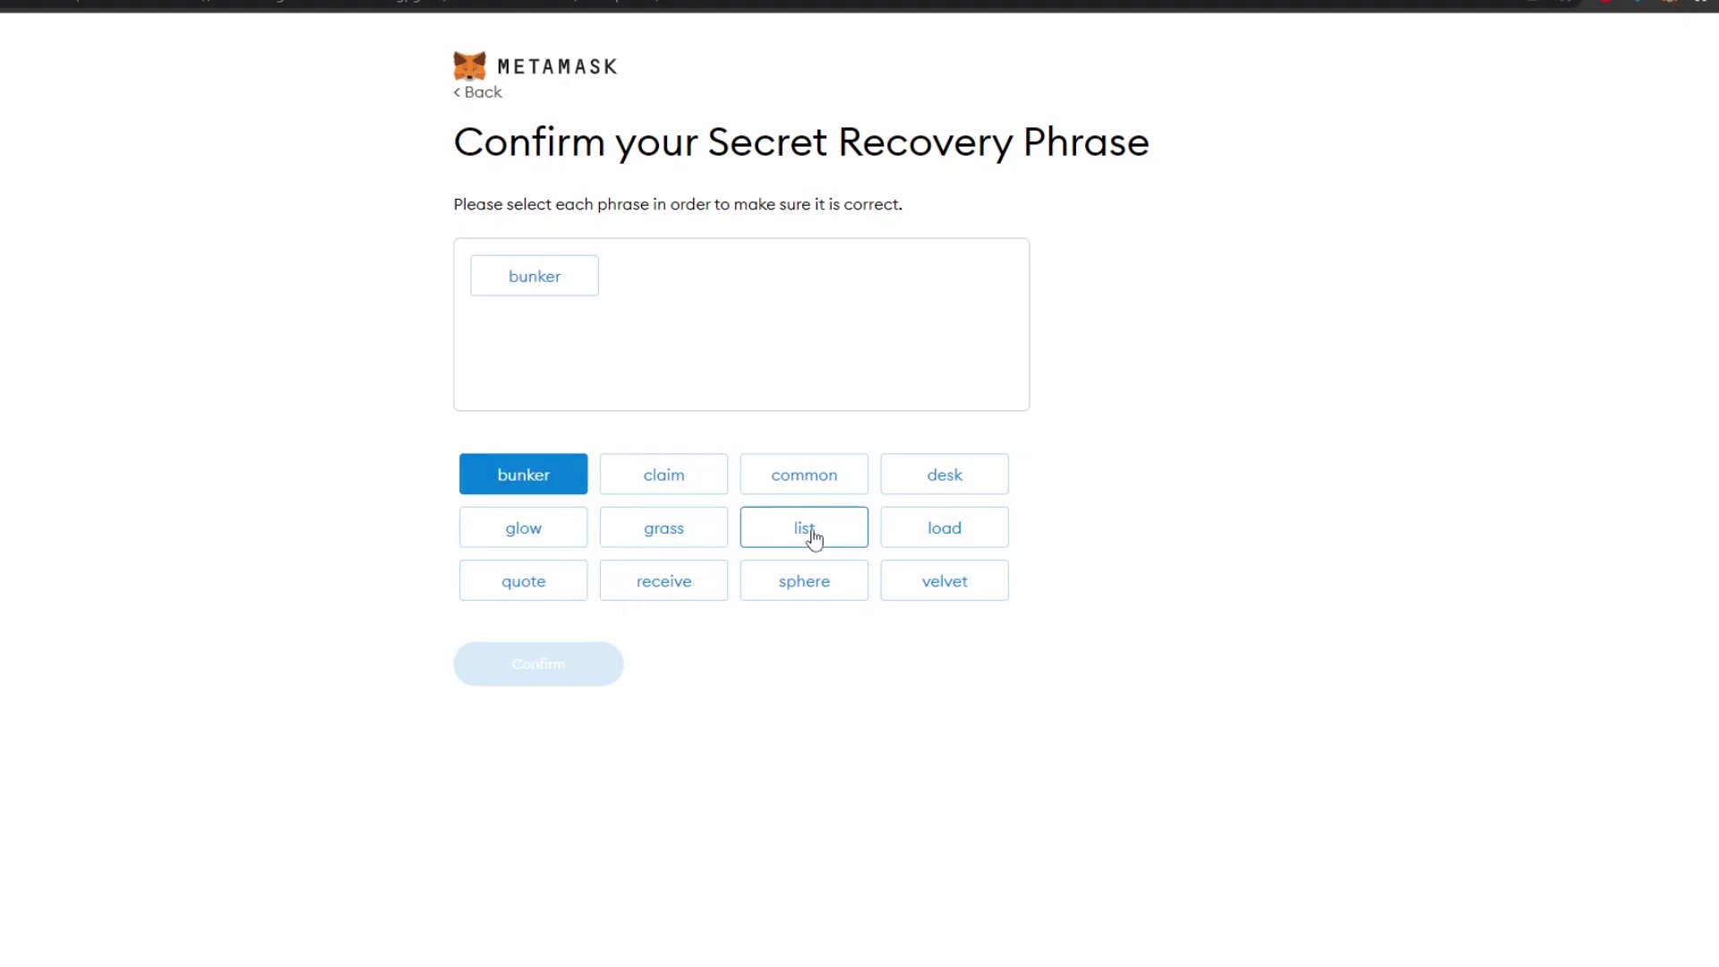
{"action": "left_click", "coordinate": [810, 473]}
{"action": "left_click", "coordinate": [945, 474]}
{"action": "left_click", "coordinate": [944, 527]}
{"action": "left_click", "coordinate": [663, 527]}
{"action": "left_click", "coordinate": [523, 527]}
{"action": "left_click", "coordinate": [663, 475]}
{"action": "left_click", "coordinate": [804, 527]}
{"action": "left_click", "coordinate": [944, 581]}
{"action": "left_click", "coordinate": [663, 581]}
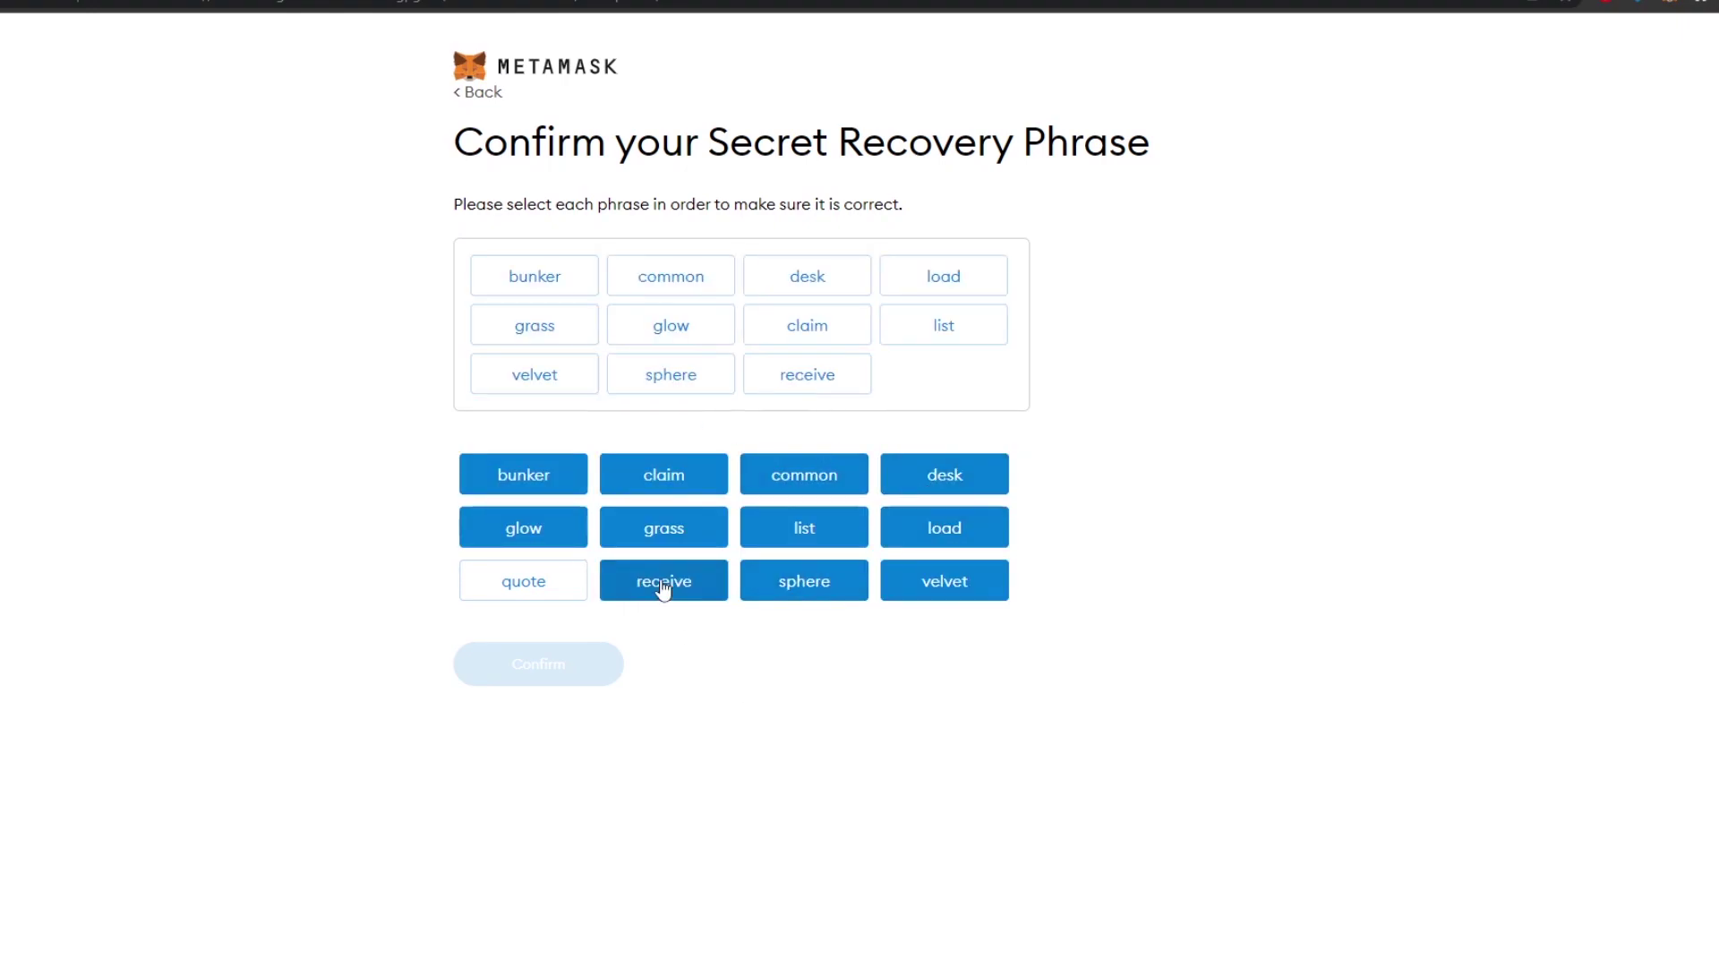
{"action": "left_click", "coordinate": [523, 581]}
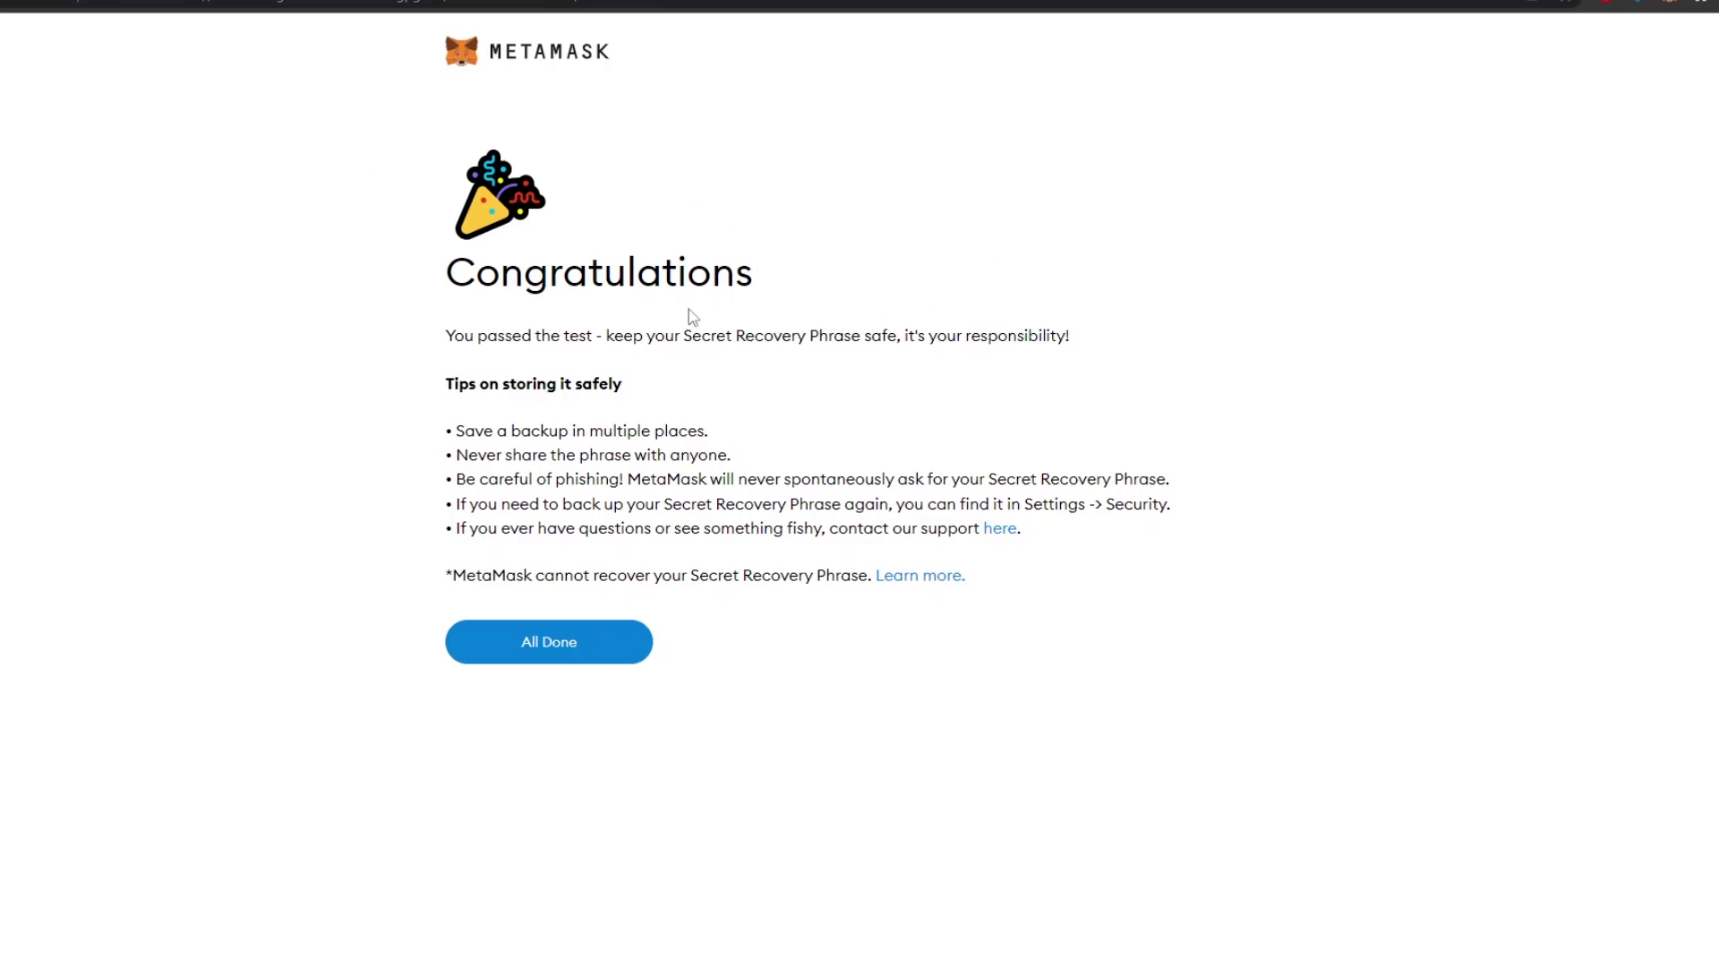
- Finish MetaMask setup and dismiss the What's new notice and wallet options panel
{"action": "left_click", "coordinate": [567, 654]}
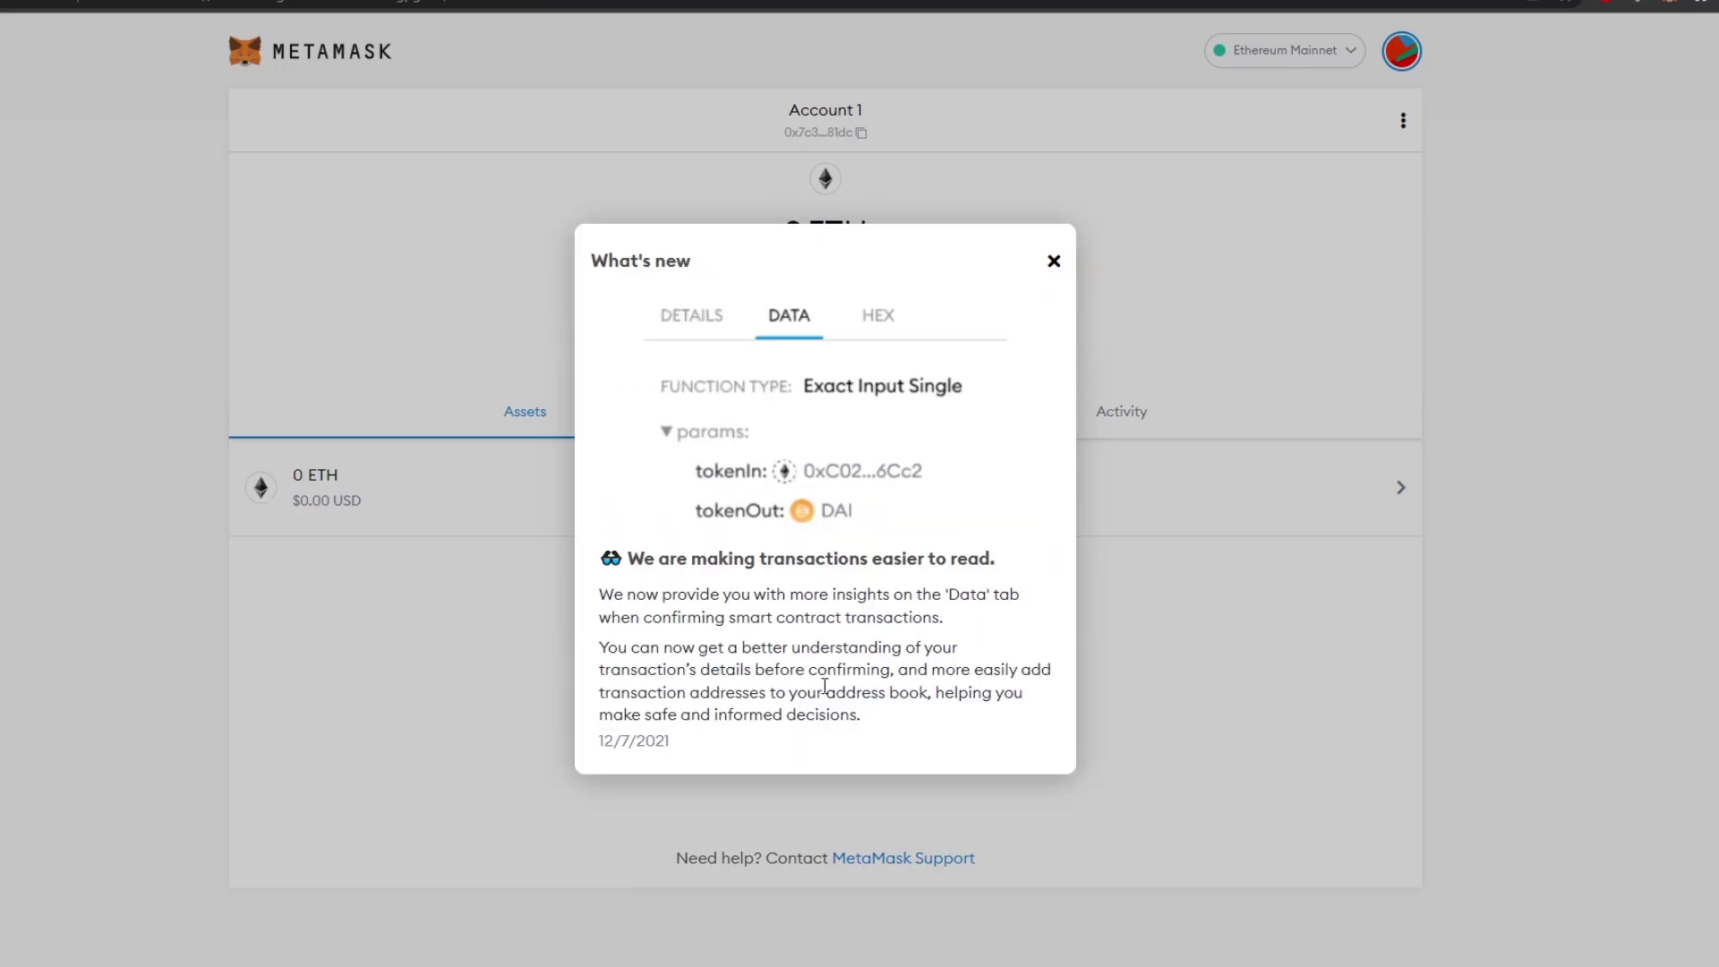
{"action": "left_click", "coordinate": [1054, 262]}
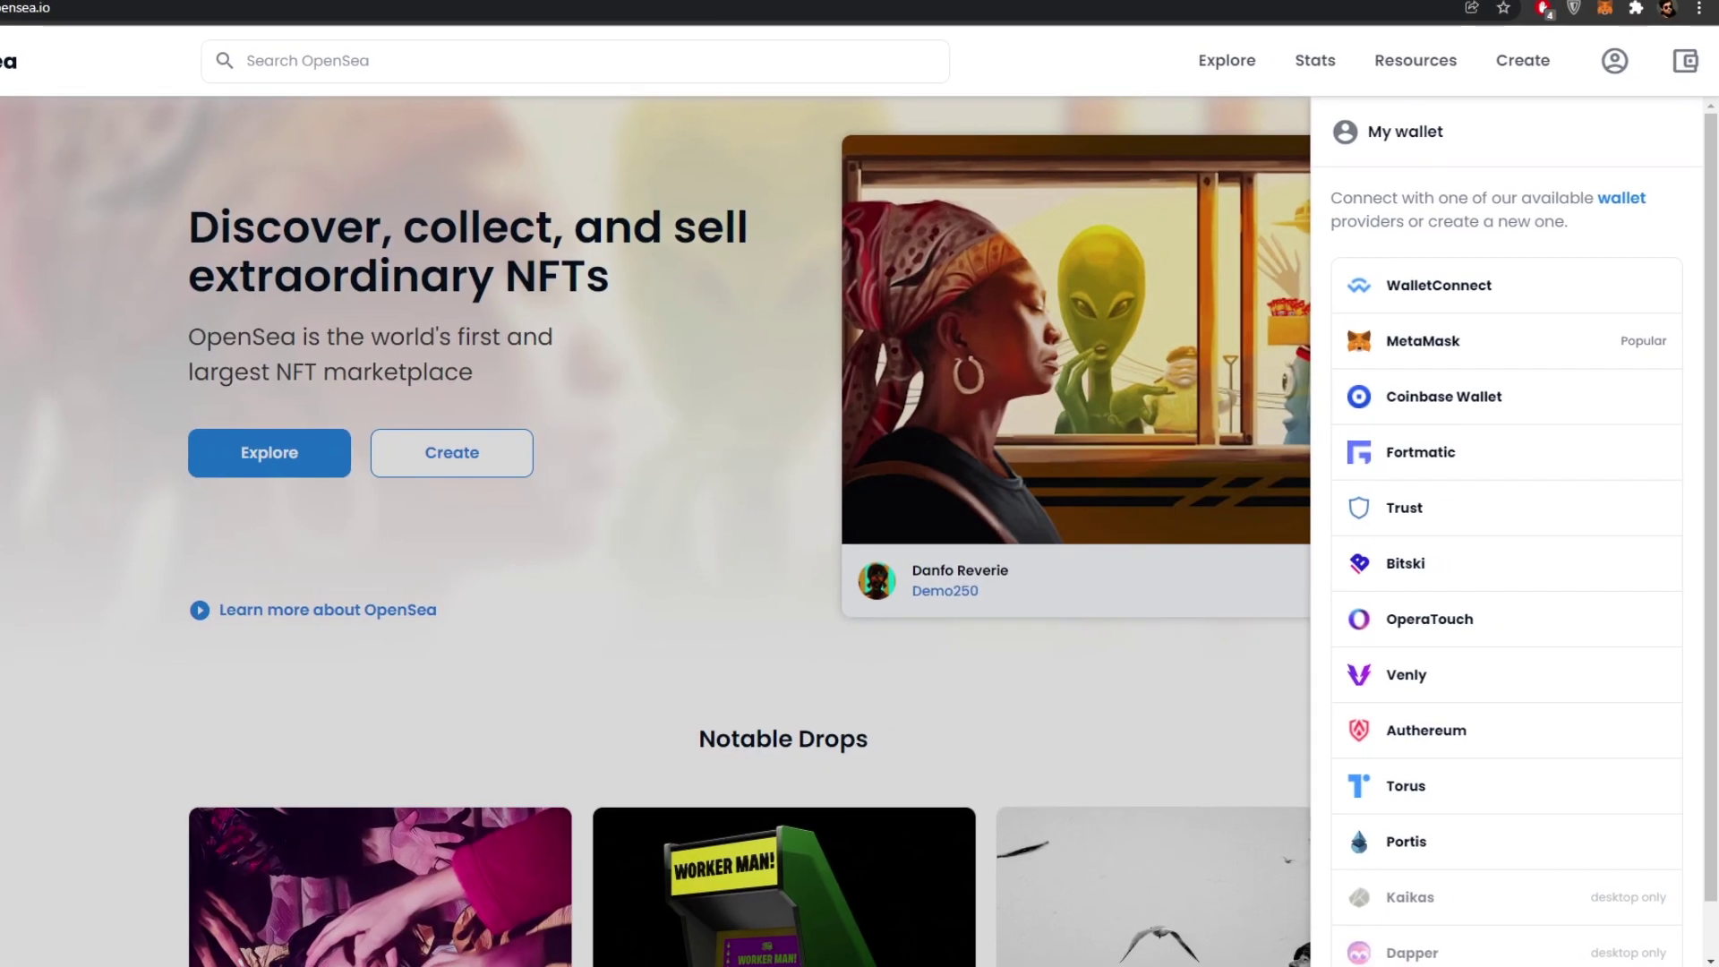
{"action": "left_click", "coordinate": [691, 649]}
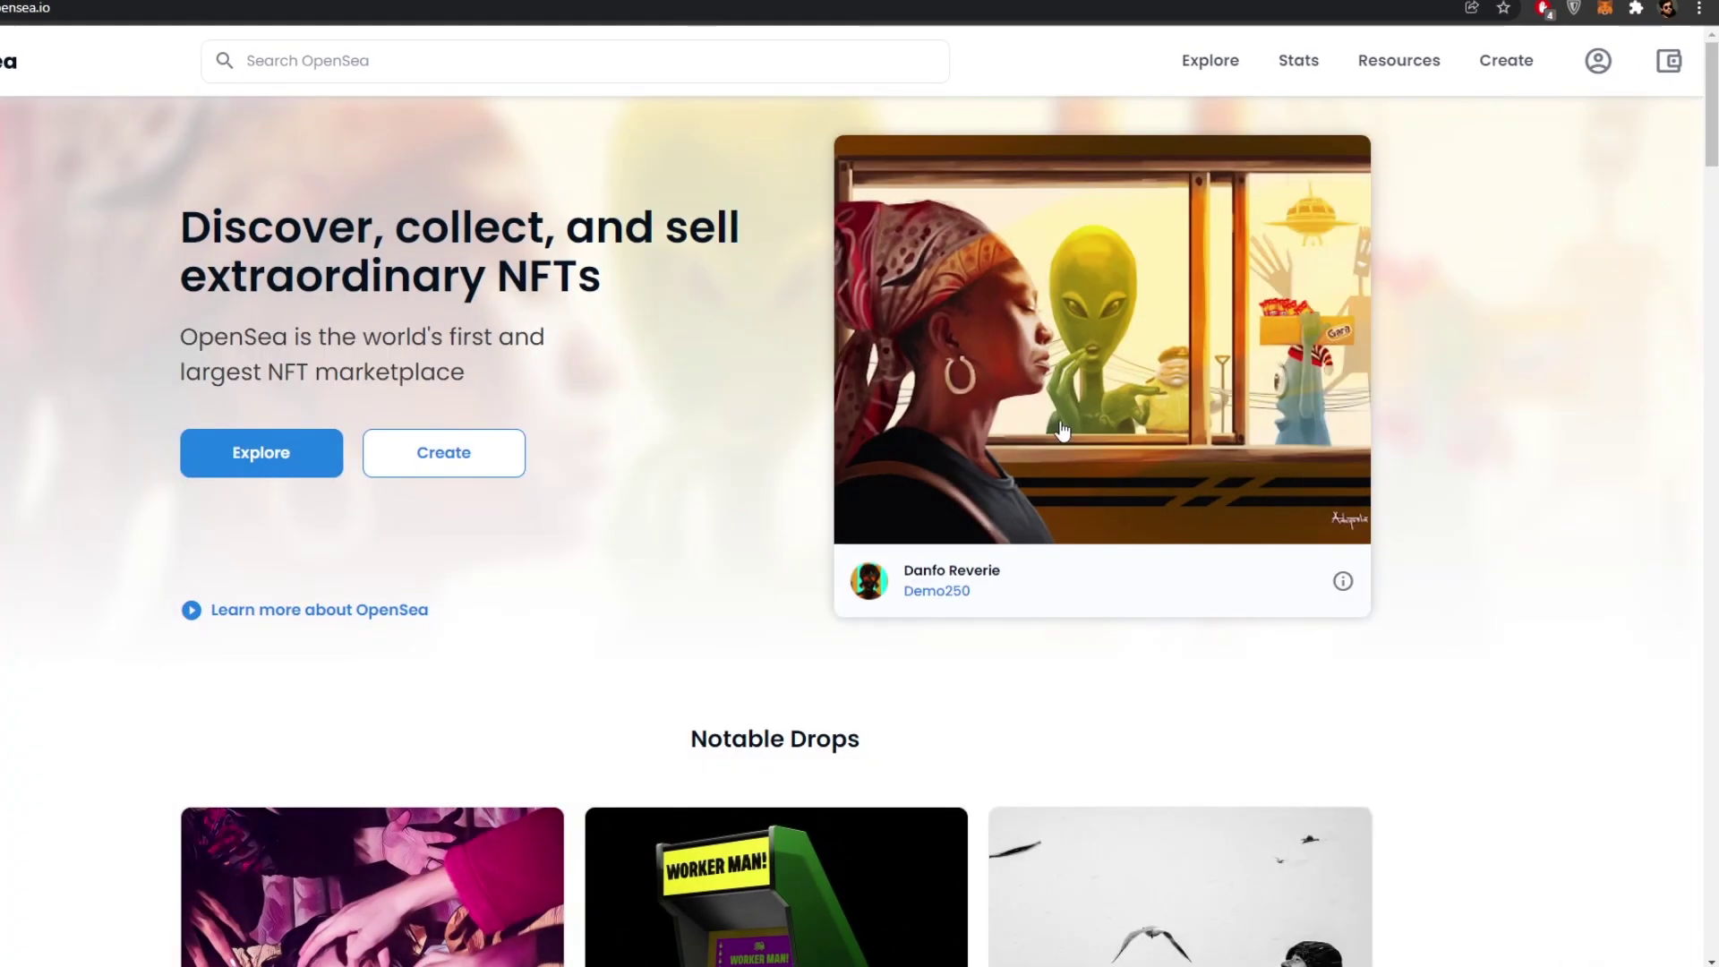
- Connect MetaMask Account 1 to OpenSea through the wallet panel
{"action": "left_click", "coordinate": [1669, 61]}
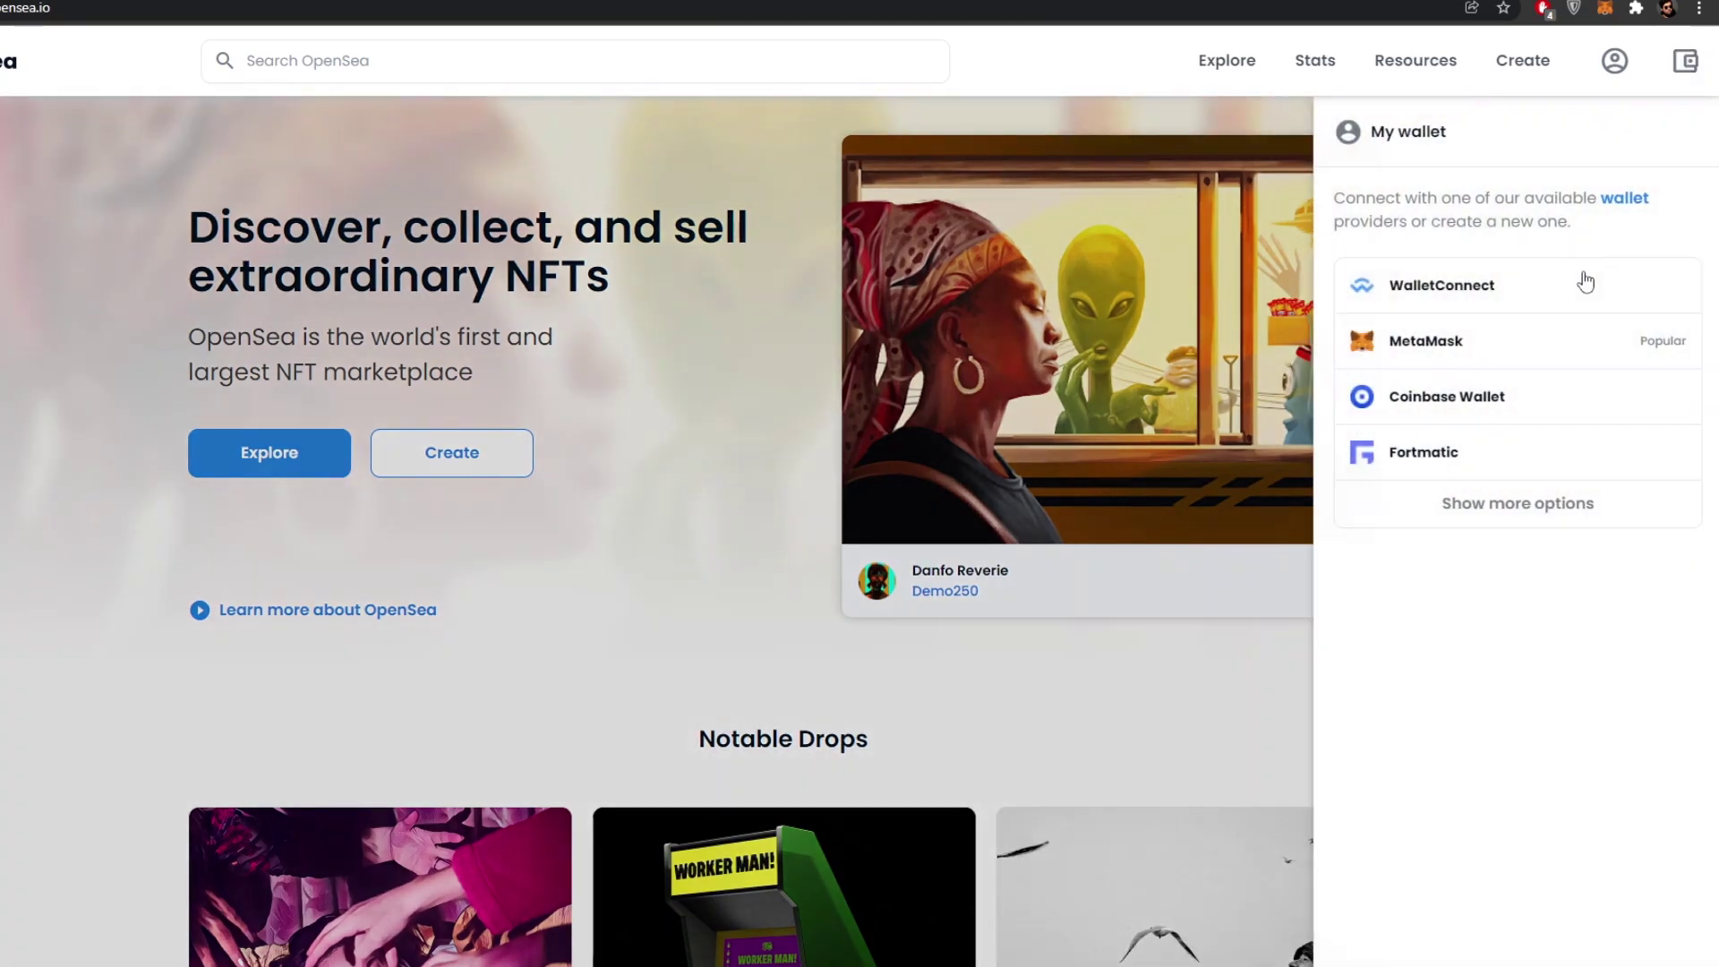
{"action": "left_click", "coordinate": [1527, 346]}
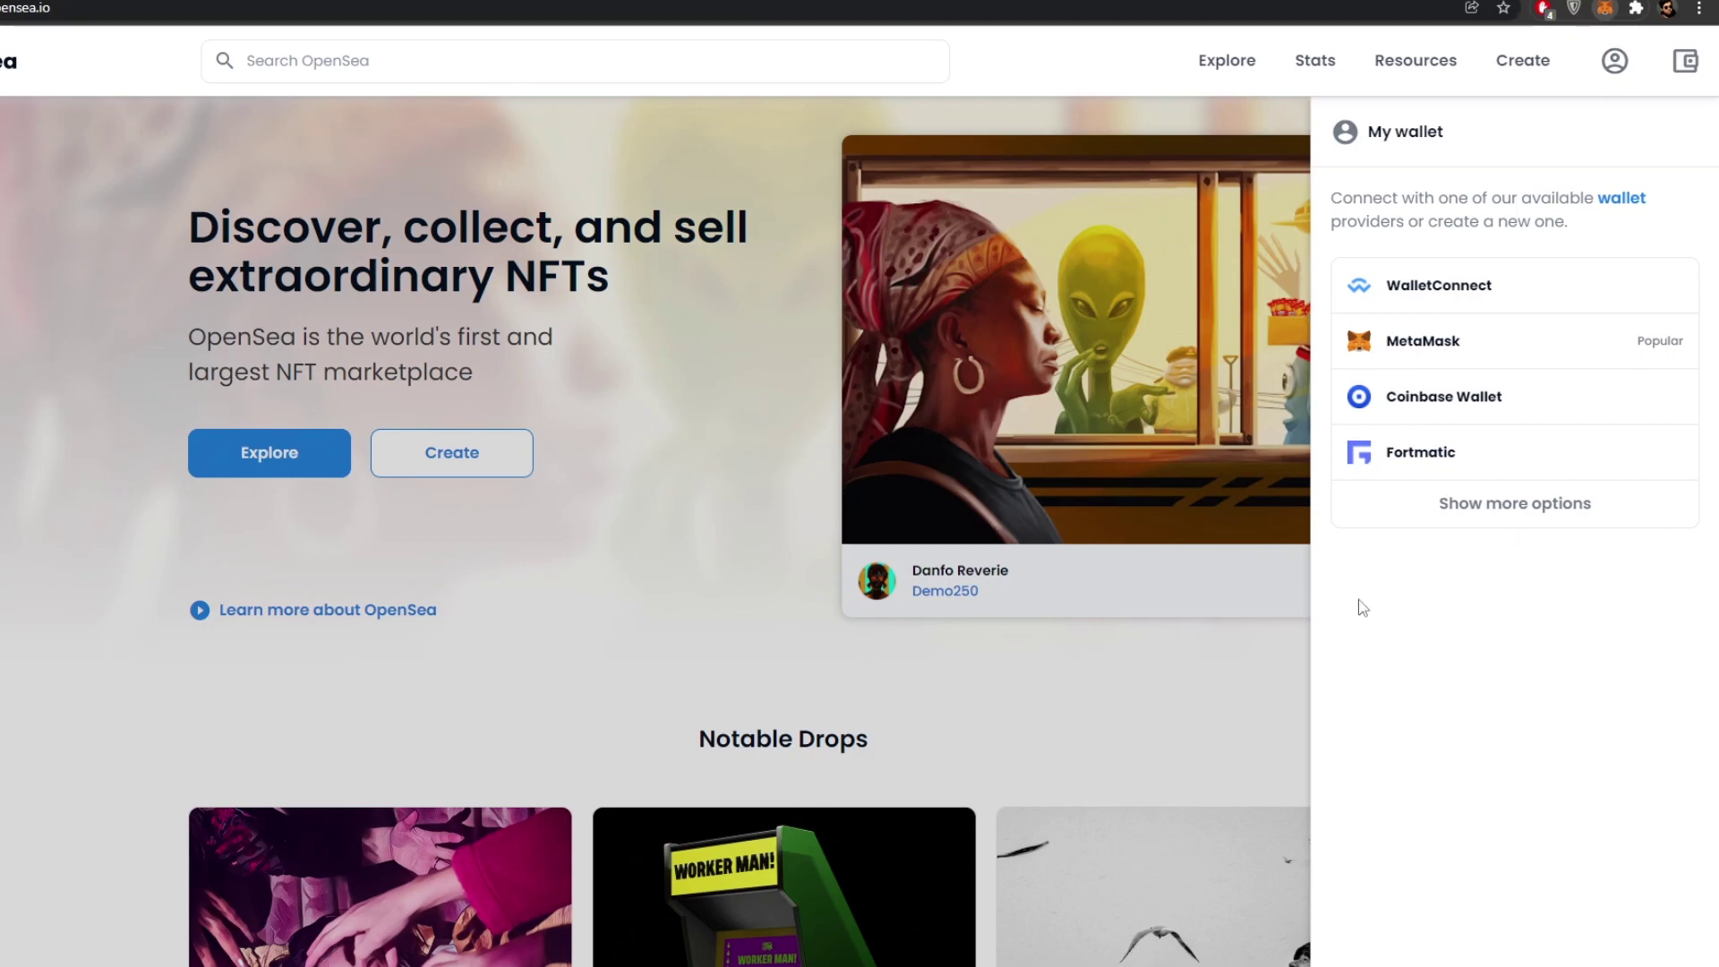
{"action": "left_click", "coordinate": [1604, 7]}
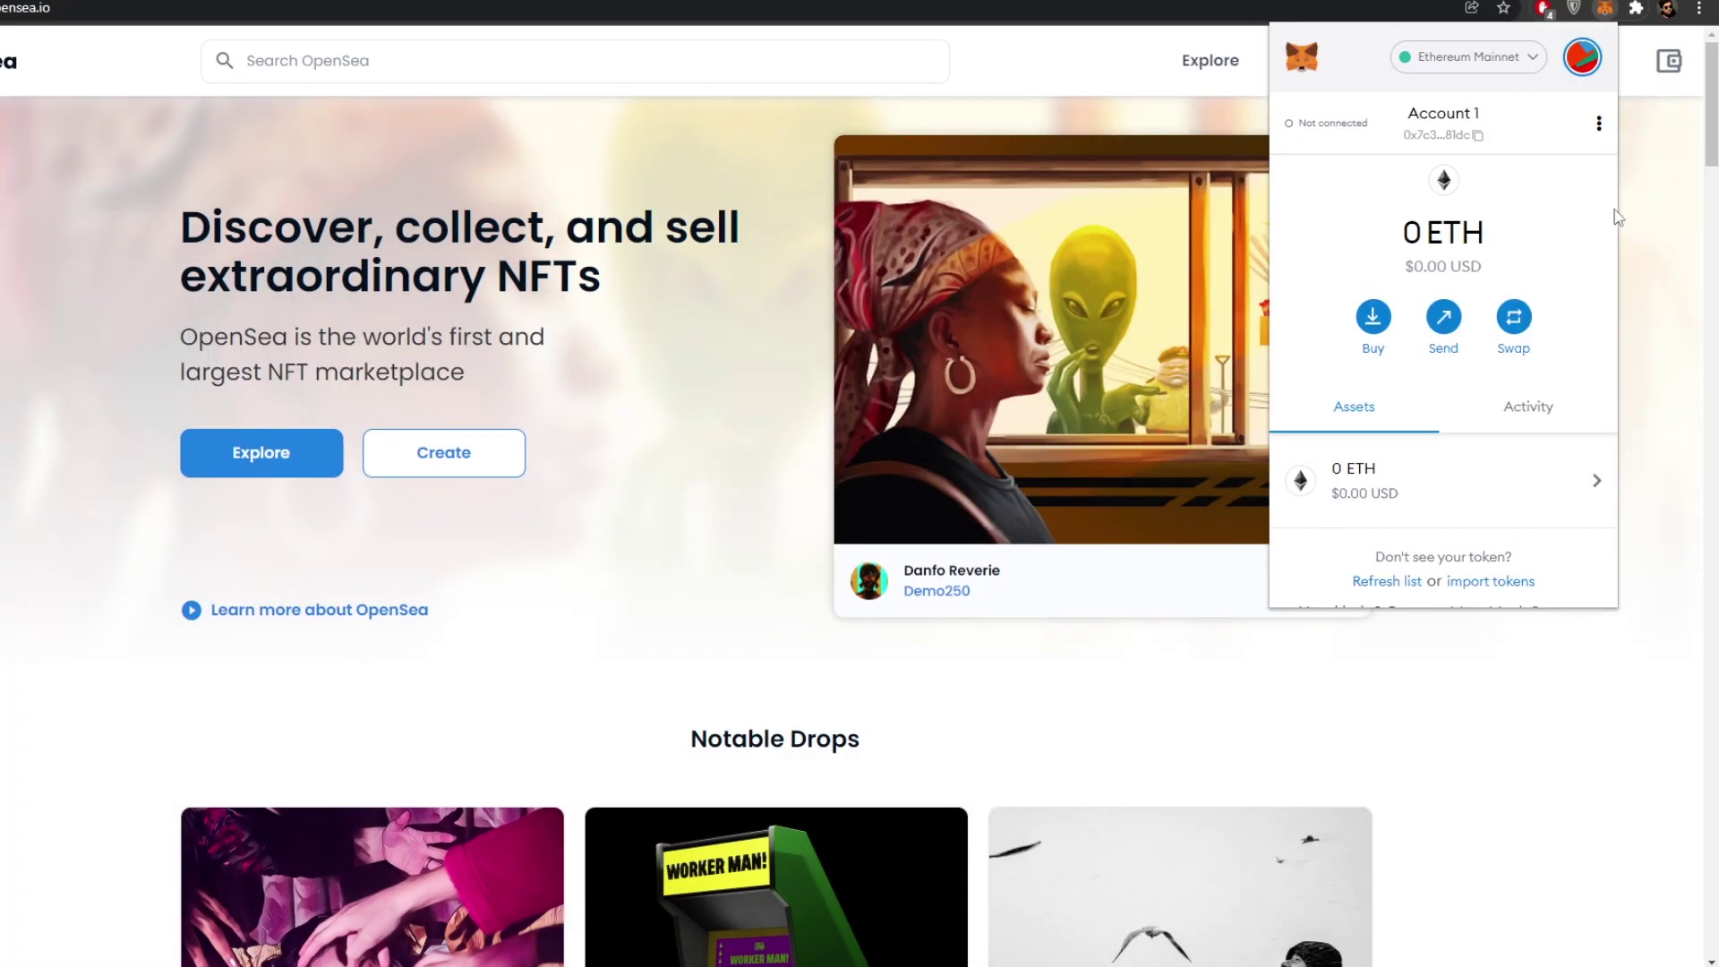
{"action": "left_click", "coordinate": [1668, 61]}
{"action": "left_click", "coordinate": [1423, 342]}
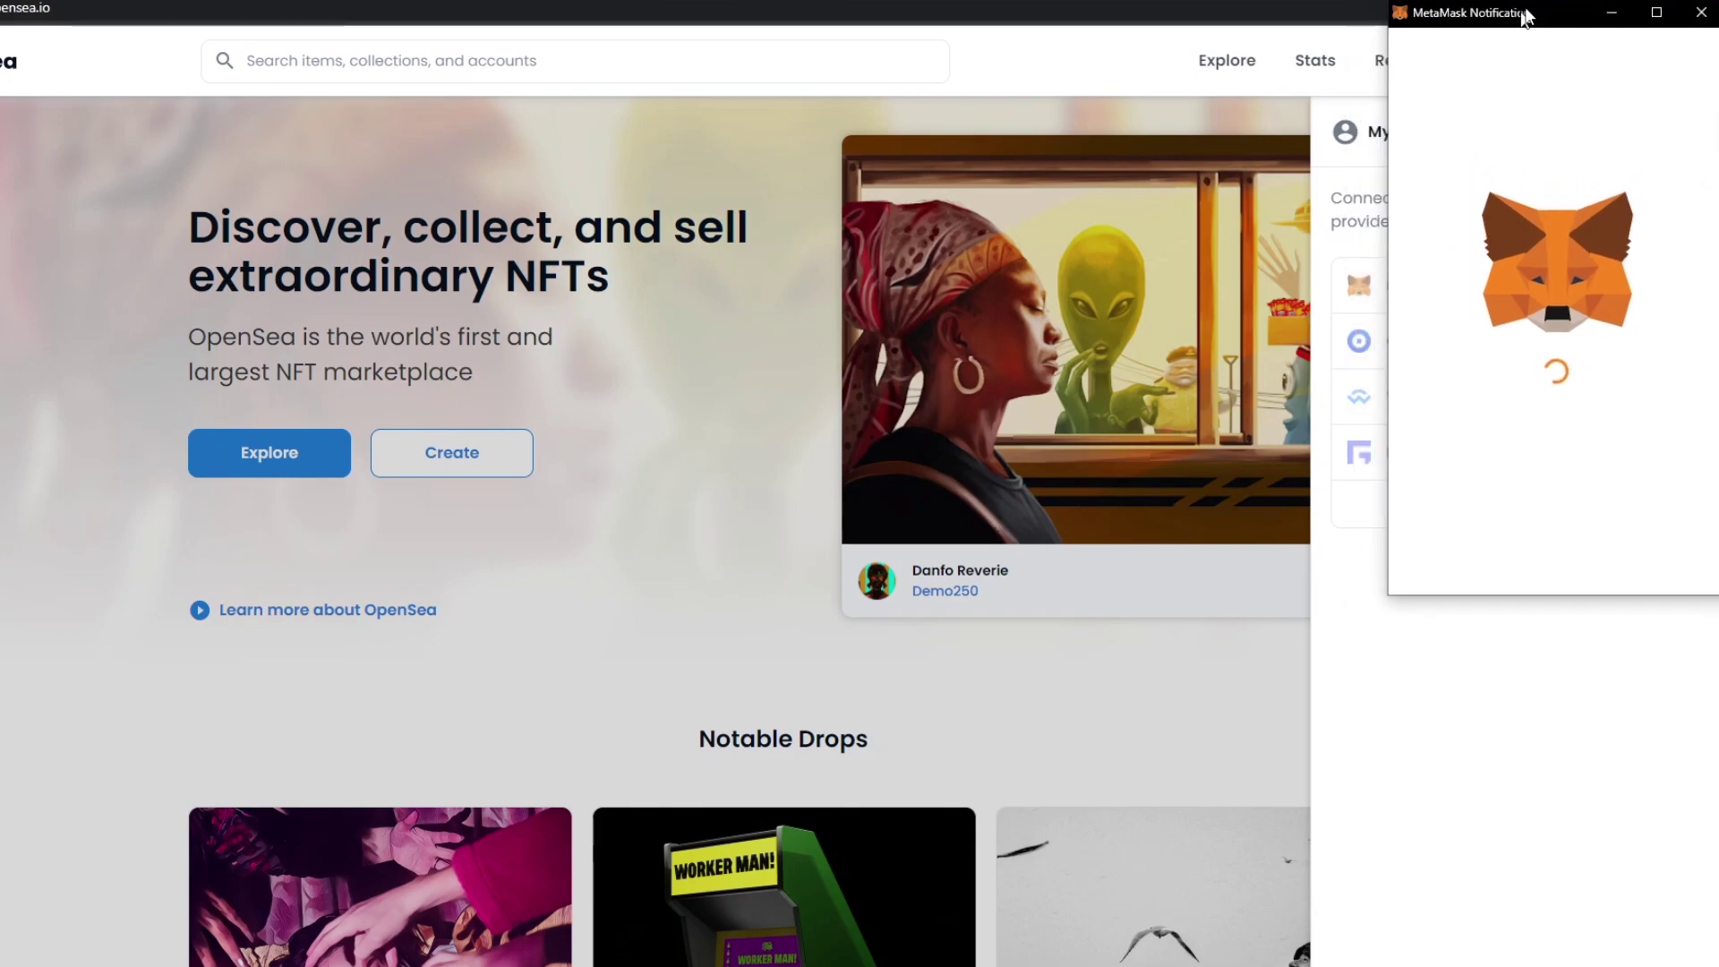
{"action": "left_click_drag", "start_coordinate": [1534, 7], "coordinate": [1461, 25]}
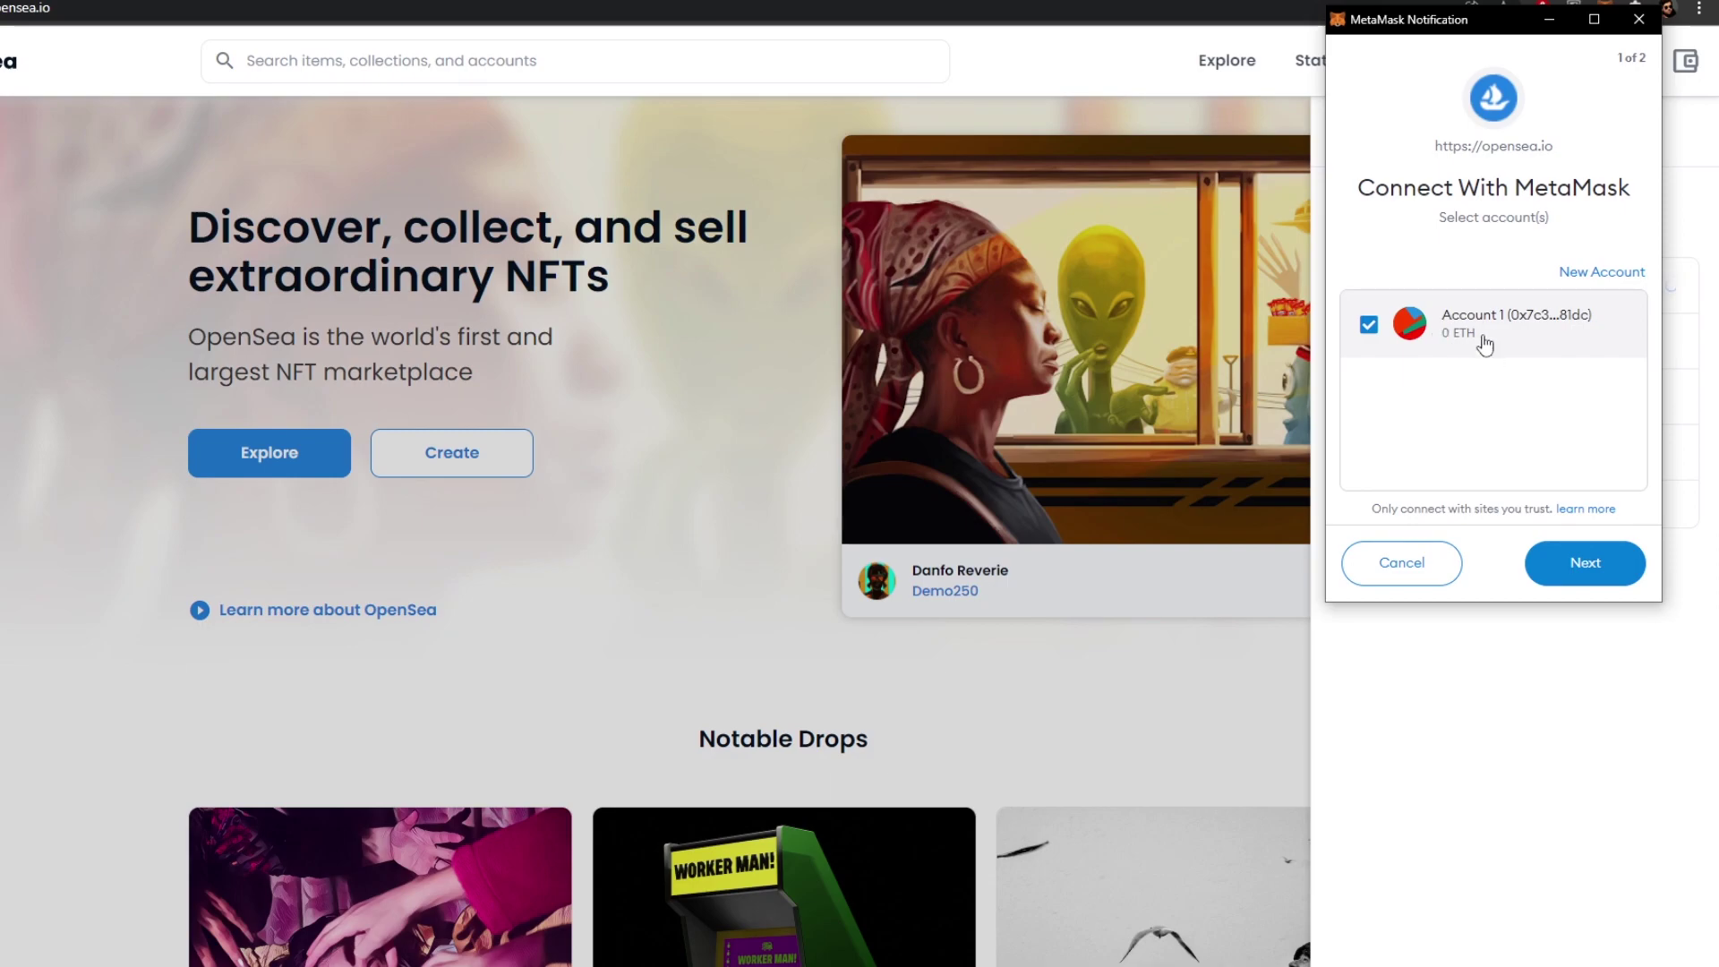
{"action": "left_click", "coordinate": [1596, 583]}
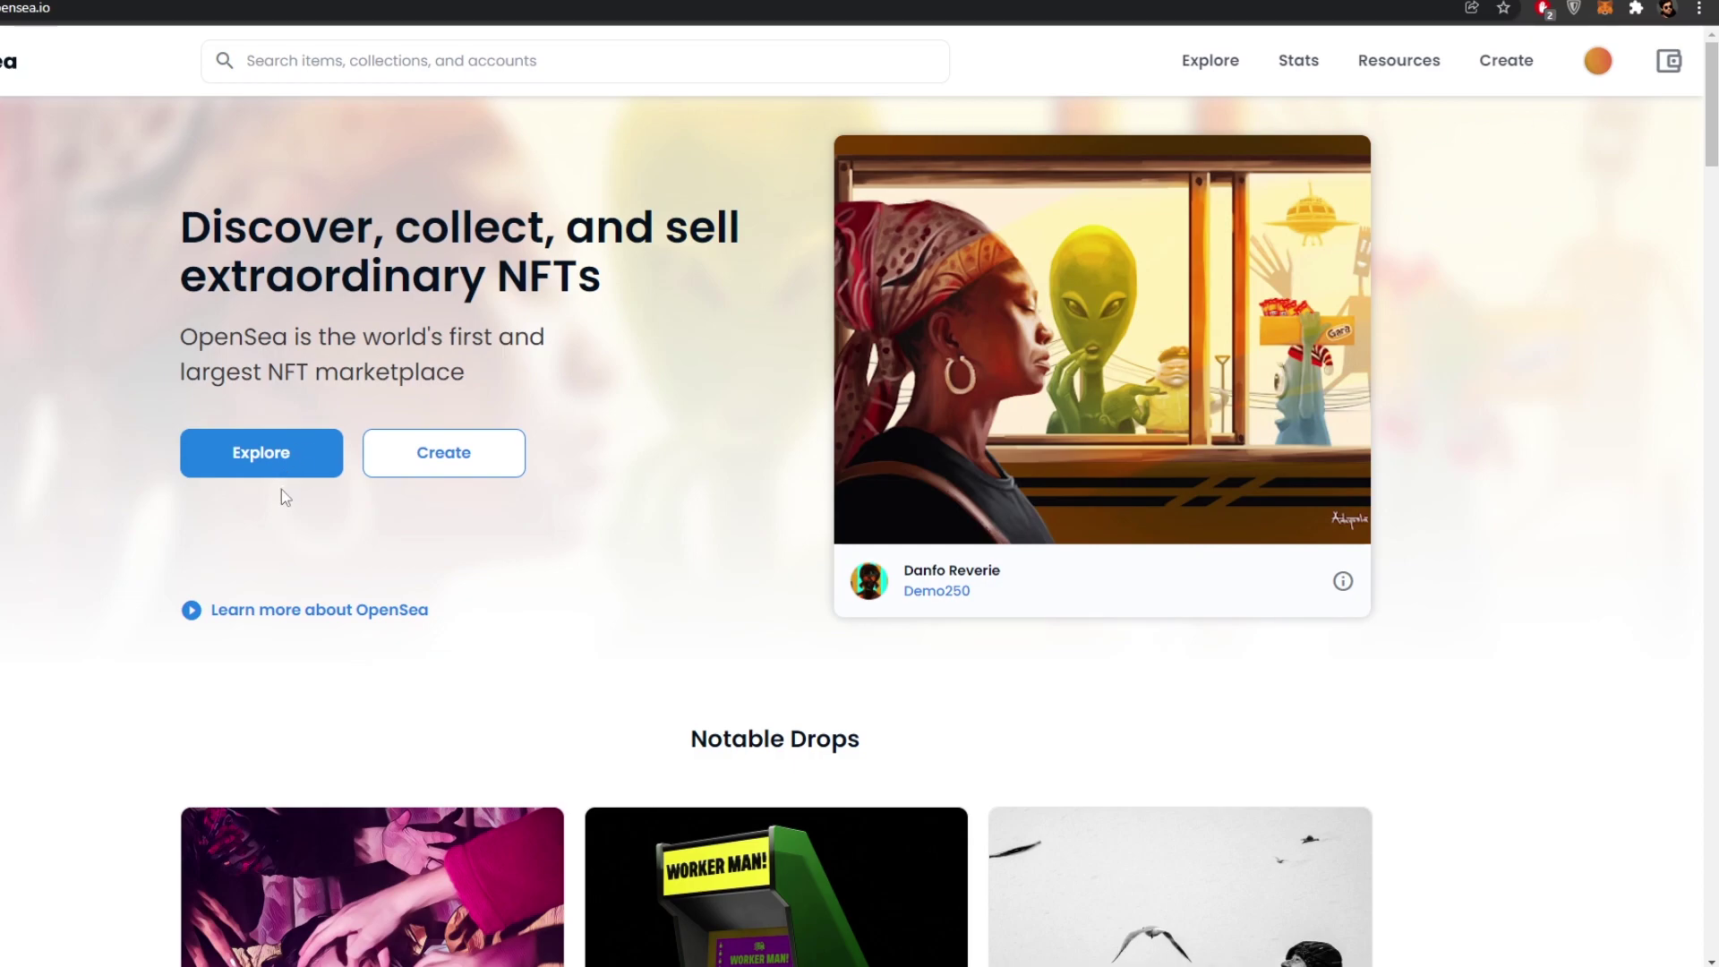
{"action": "left_click", "coordinate": [402, 469]}
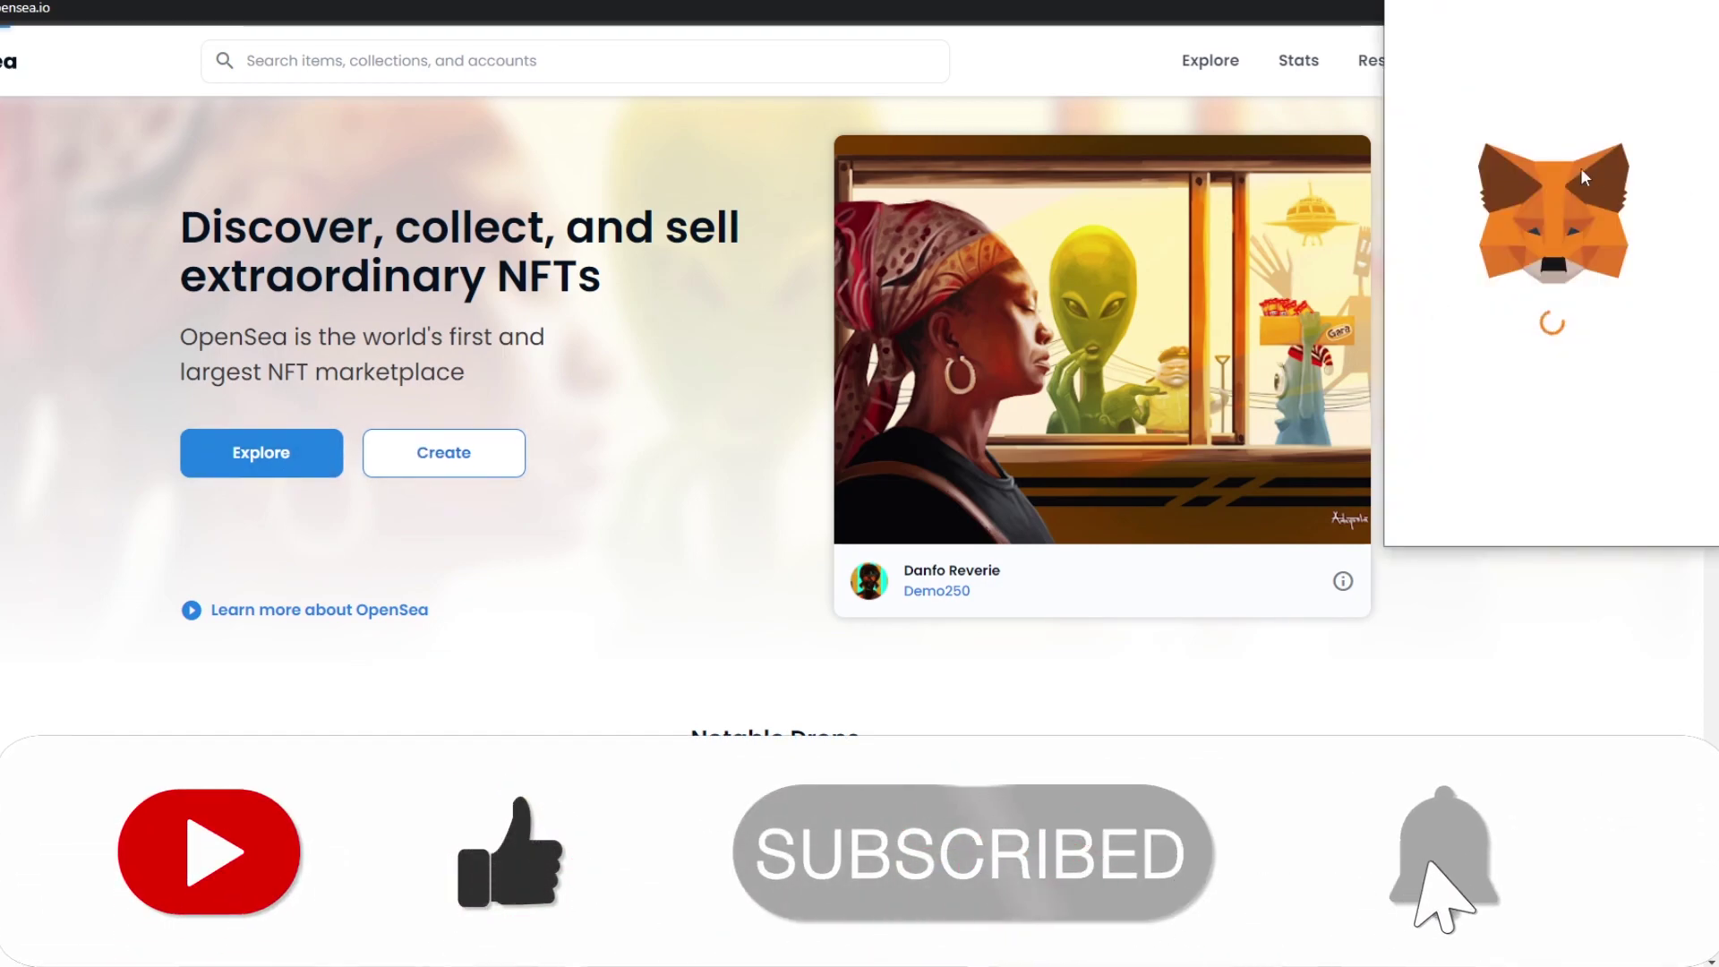
- Sign the OpenSea login request in MetaMask to finish signing in
{"action": "left_click", "coordinate": [1627, 496]}
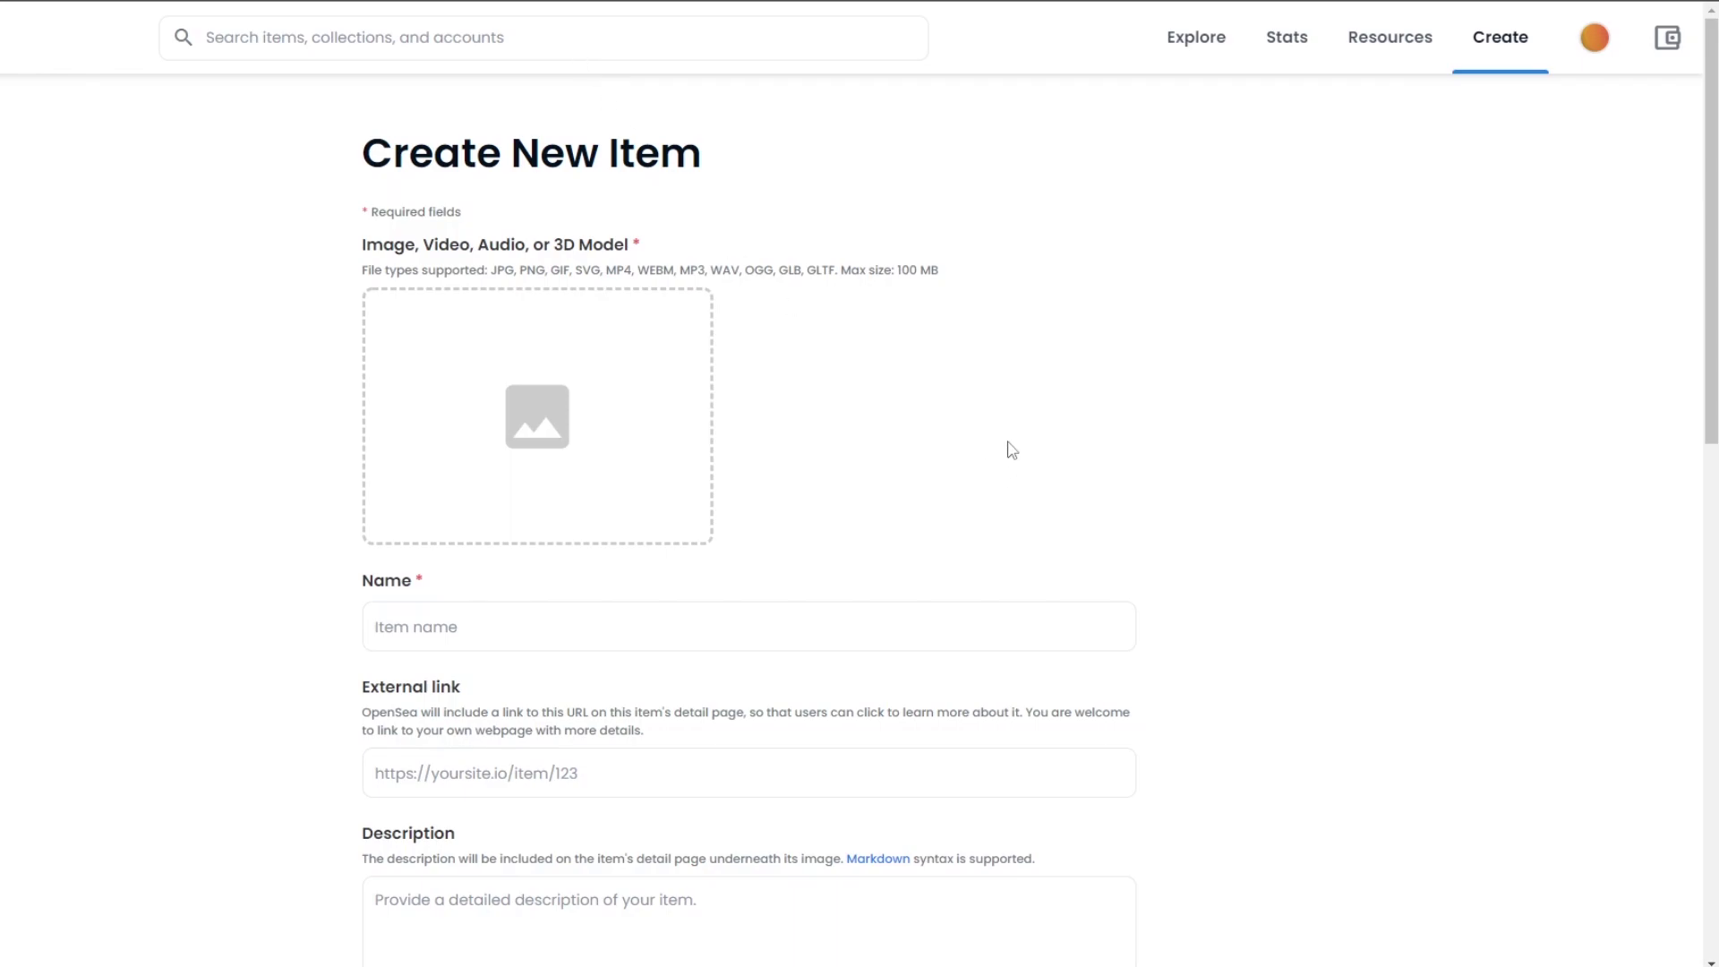
{"action": "scroll", "coordinate": [567, 499], "scroll_direction": "down", "scroll_amount": 2}
{"action": "scroll", "coordinate": [1002, 613], "scroll_direction": "down", "scroll_amount": 5}
{"action": "scroll", "coordinate": [999, 598], "scroll_direction": "up", "scroll_amount": 7}
- Upload the car photo from the Pictures folder as the new item's image
{"action": "left_click", "coordinate": [552, 475]}
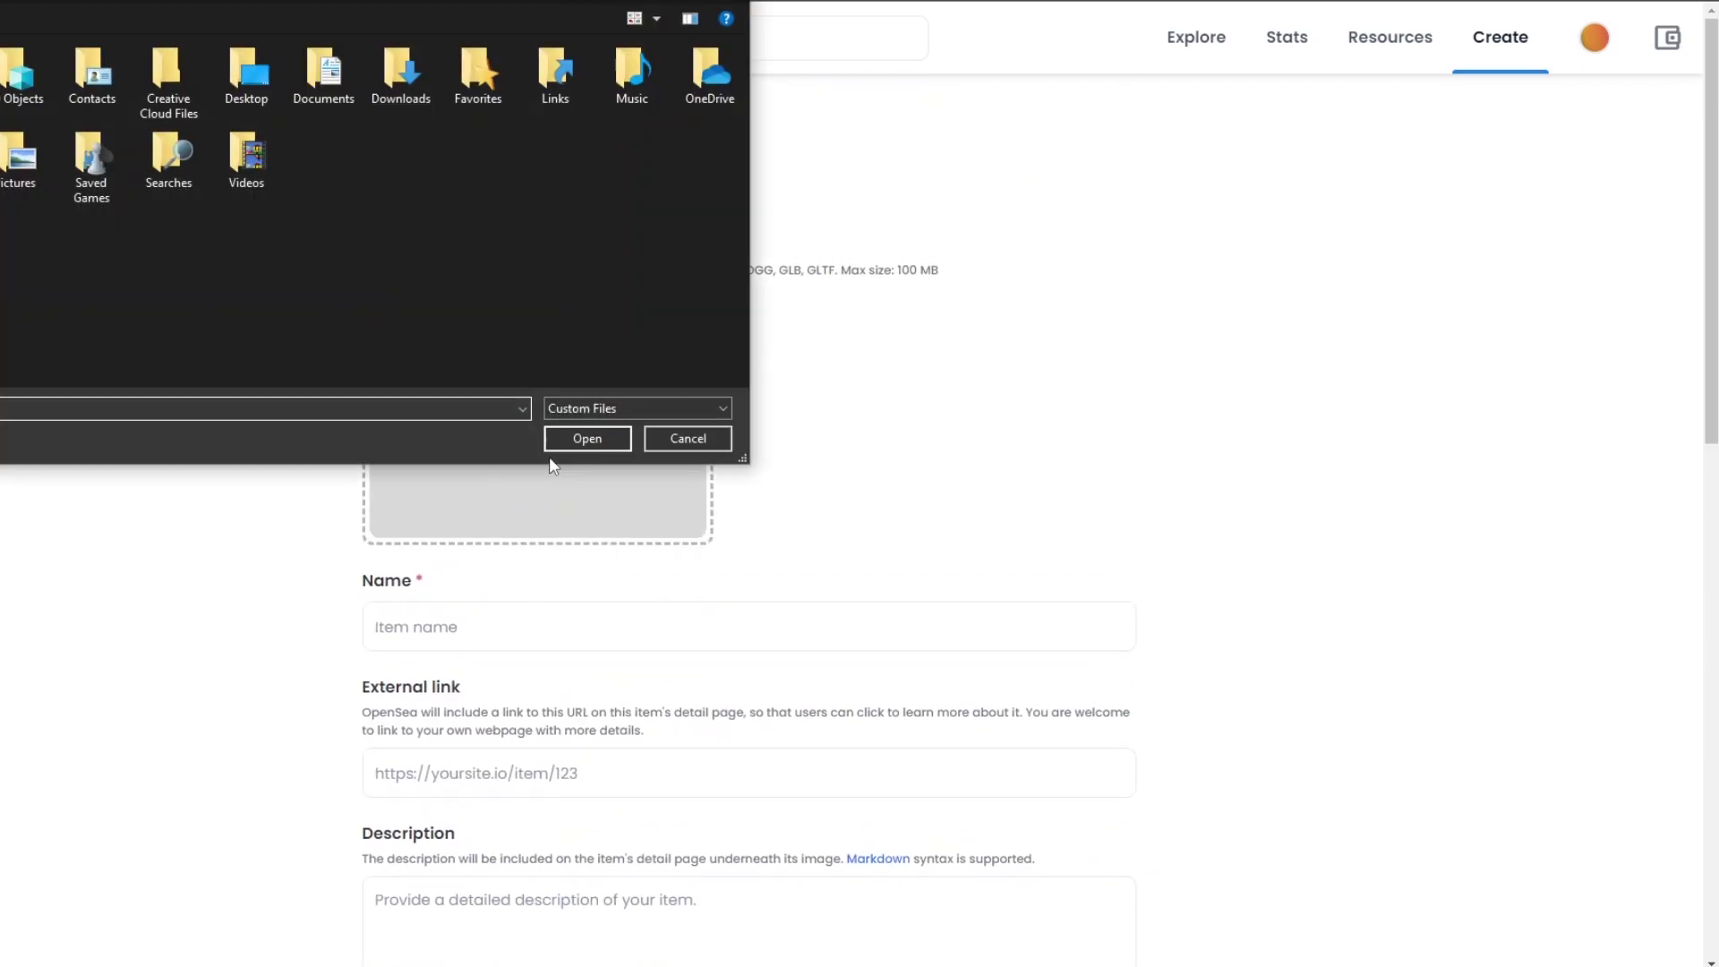
{"action": "double_click", "coordinate": [18, 159]}
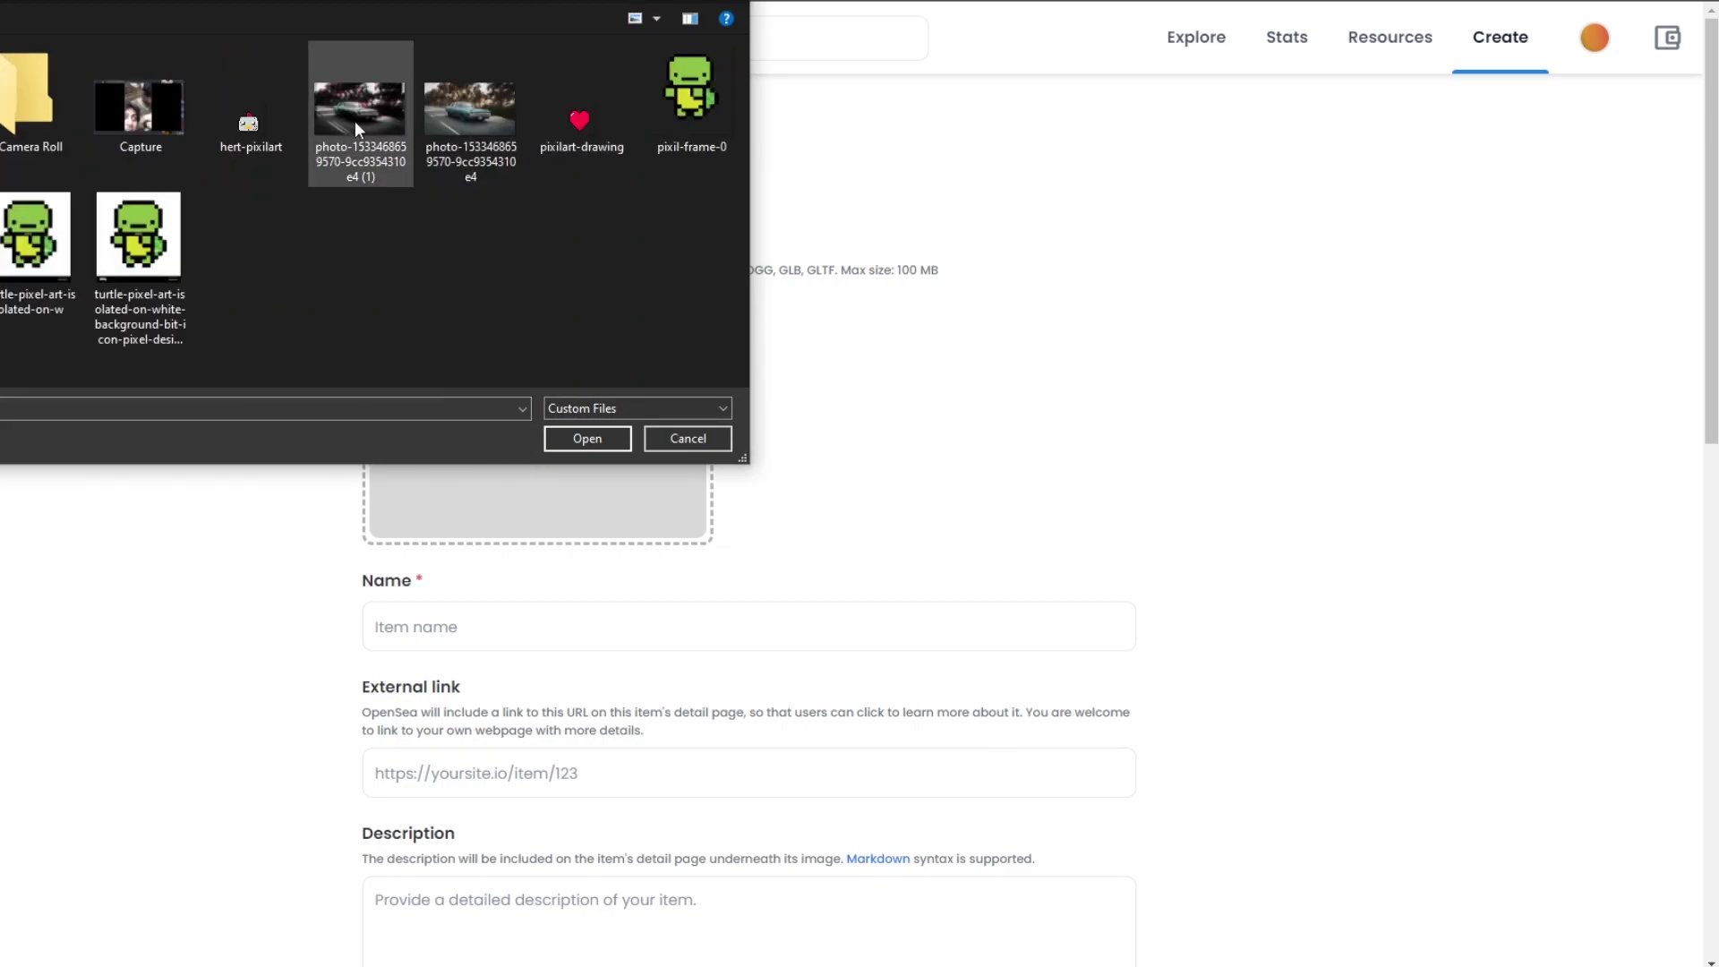
{"action": "left_click", "coordinate": [127, 294]}
{"action": "left_click", "coordinate": [580, 449]}
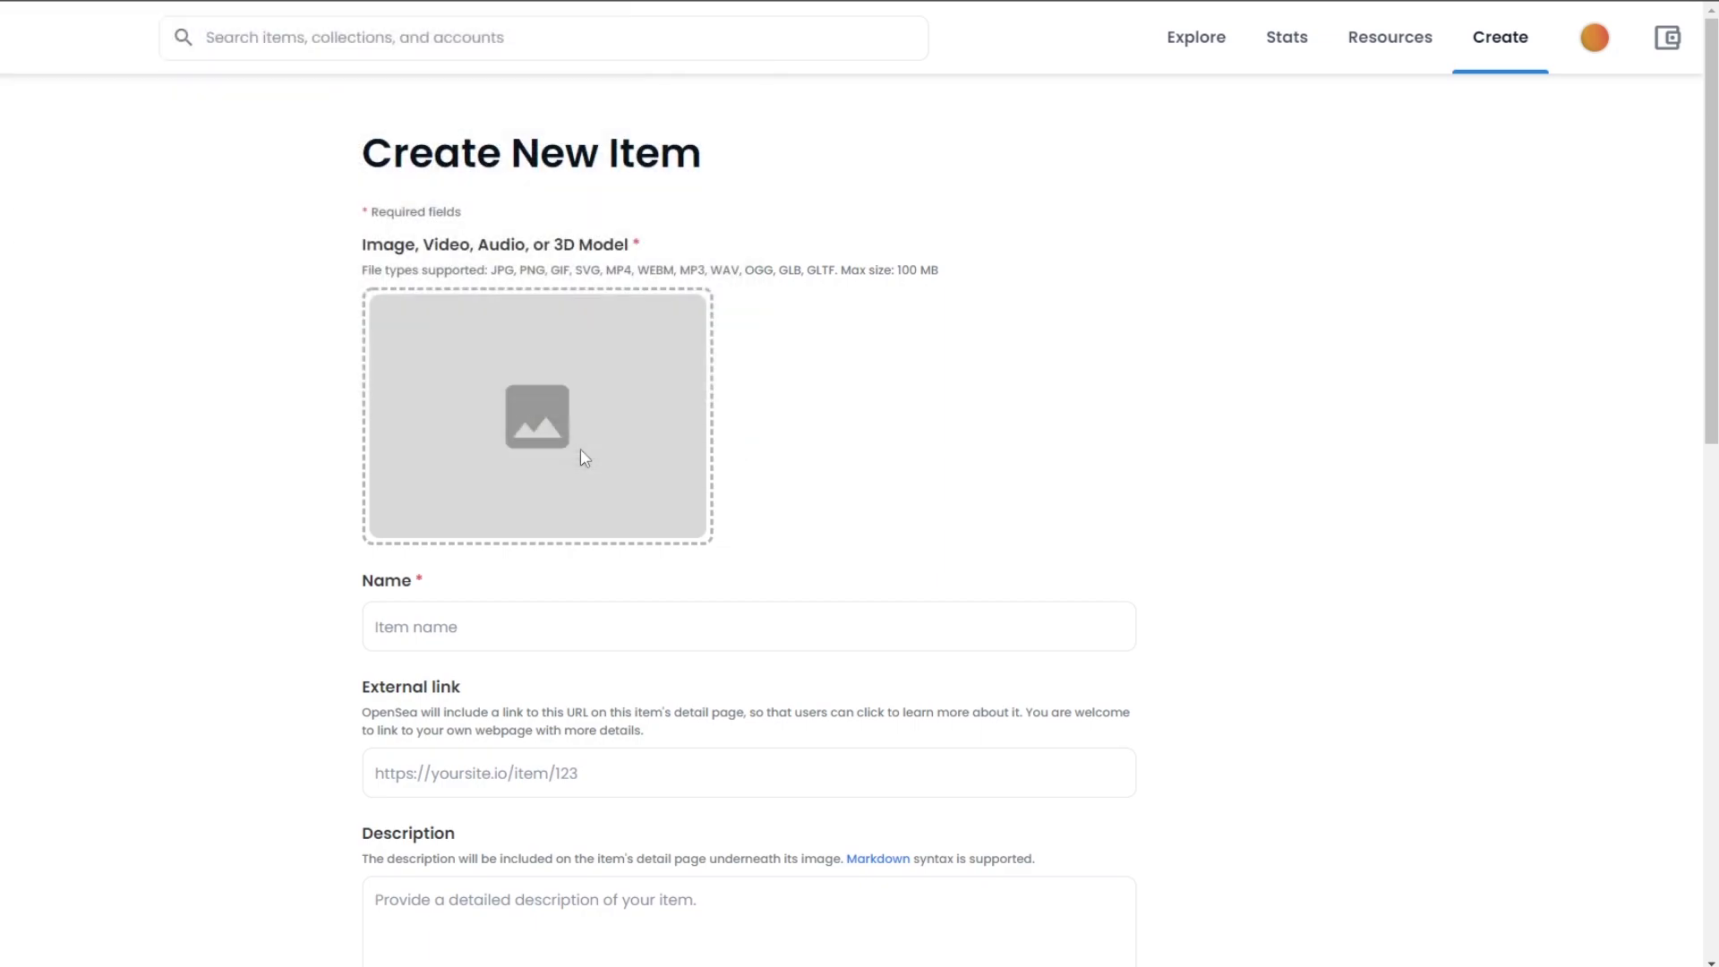
- Name the new item 'Blurry Car'
{"action": "left_click", "coordinate": [507, 615]}
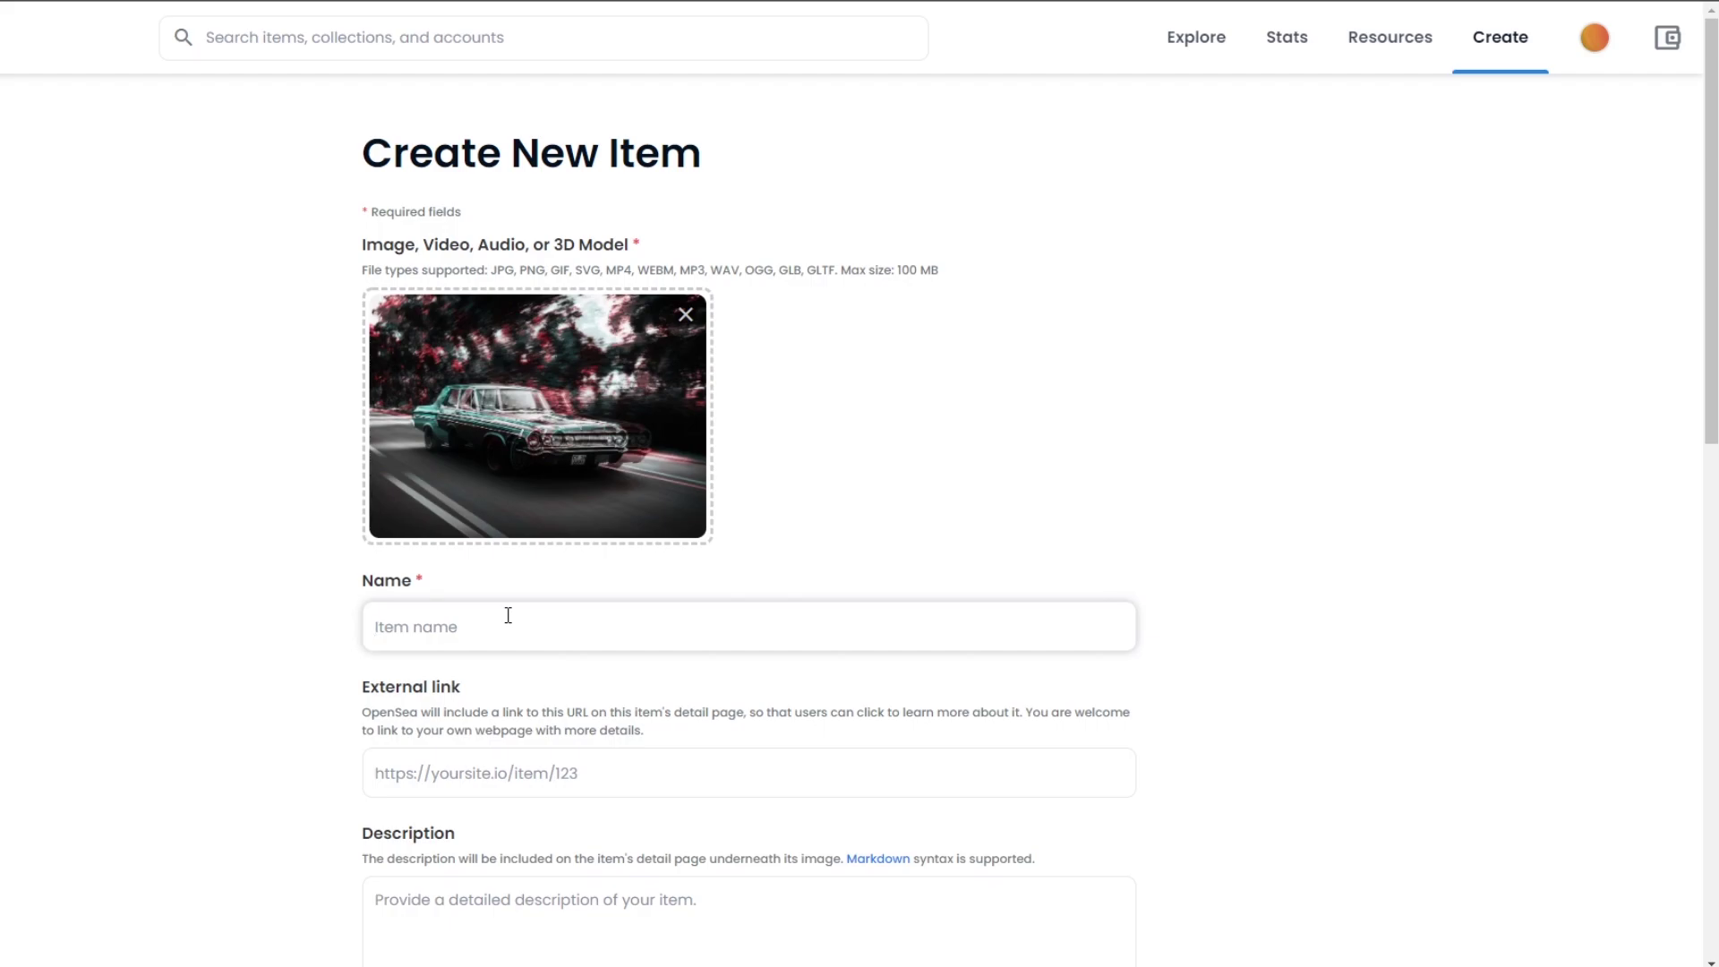
{"action": "type", "text": "Blurry Car"}
{"action": "scroll", "coordinate": [595, 358], "scroll_direction": "down", "scroll_amount": 4}
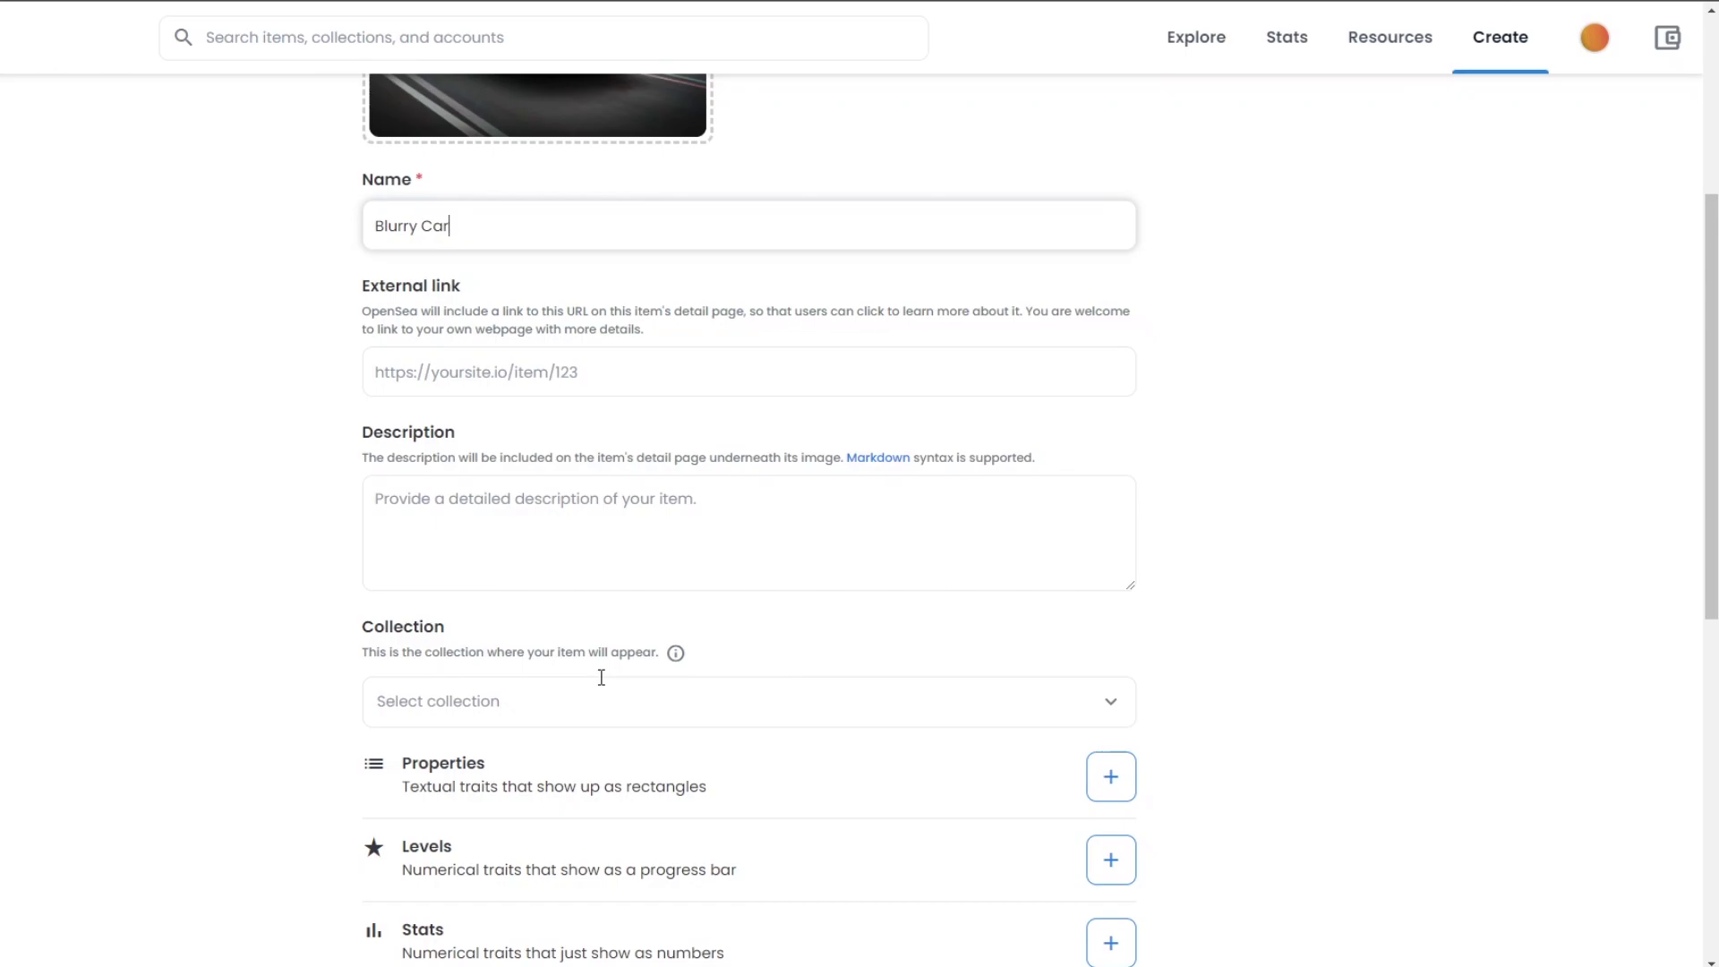
{"action": "scroll", "coordinate": [549, 549], "scroll_direction": "down", "scroll_amount": 1}
{"action": "scroll", "coordinate": [583, 518], "scroll_direction": "up", "scroll_amount": 2}
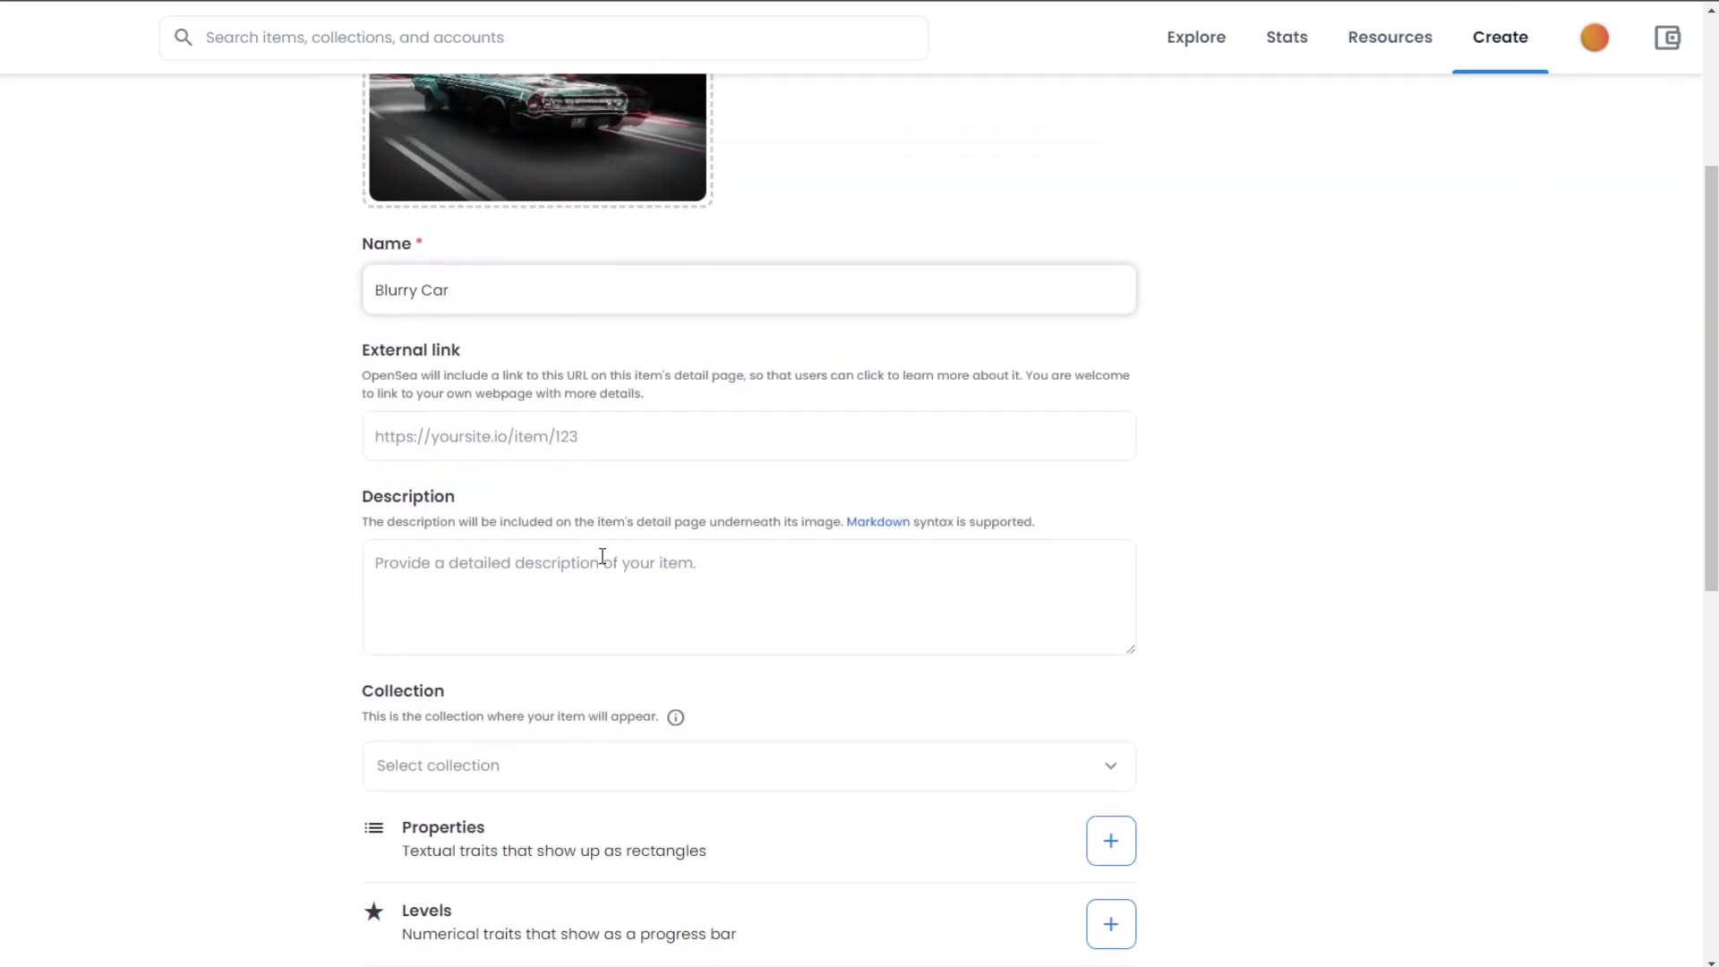
- Enter the description 'It's car' and scroll down to the Blockchain section
{"action": "left_click", "coordinate": [599, 573]}
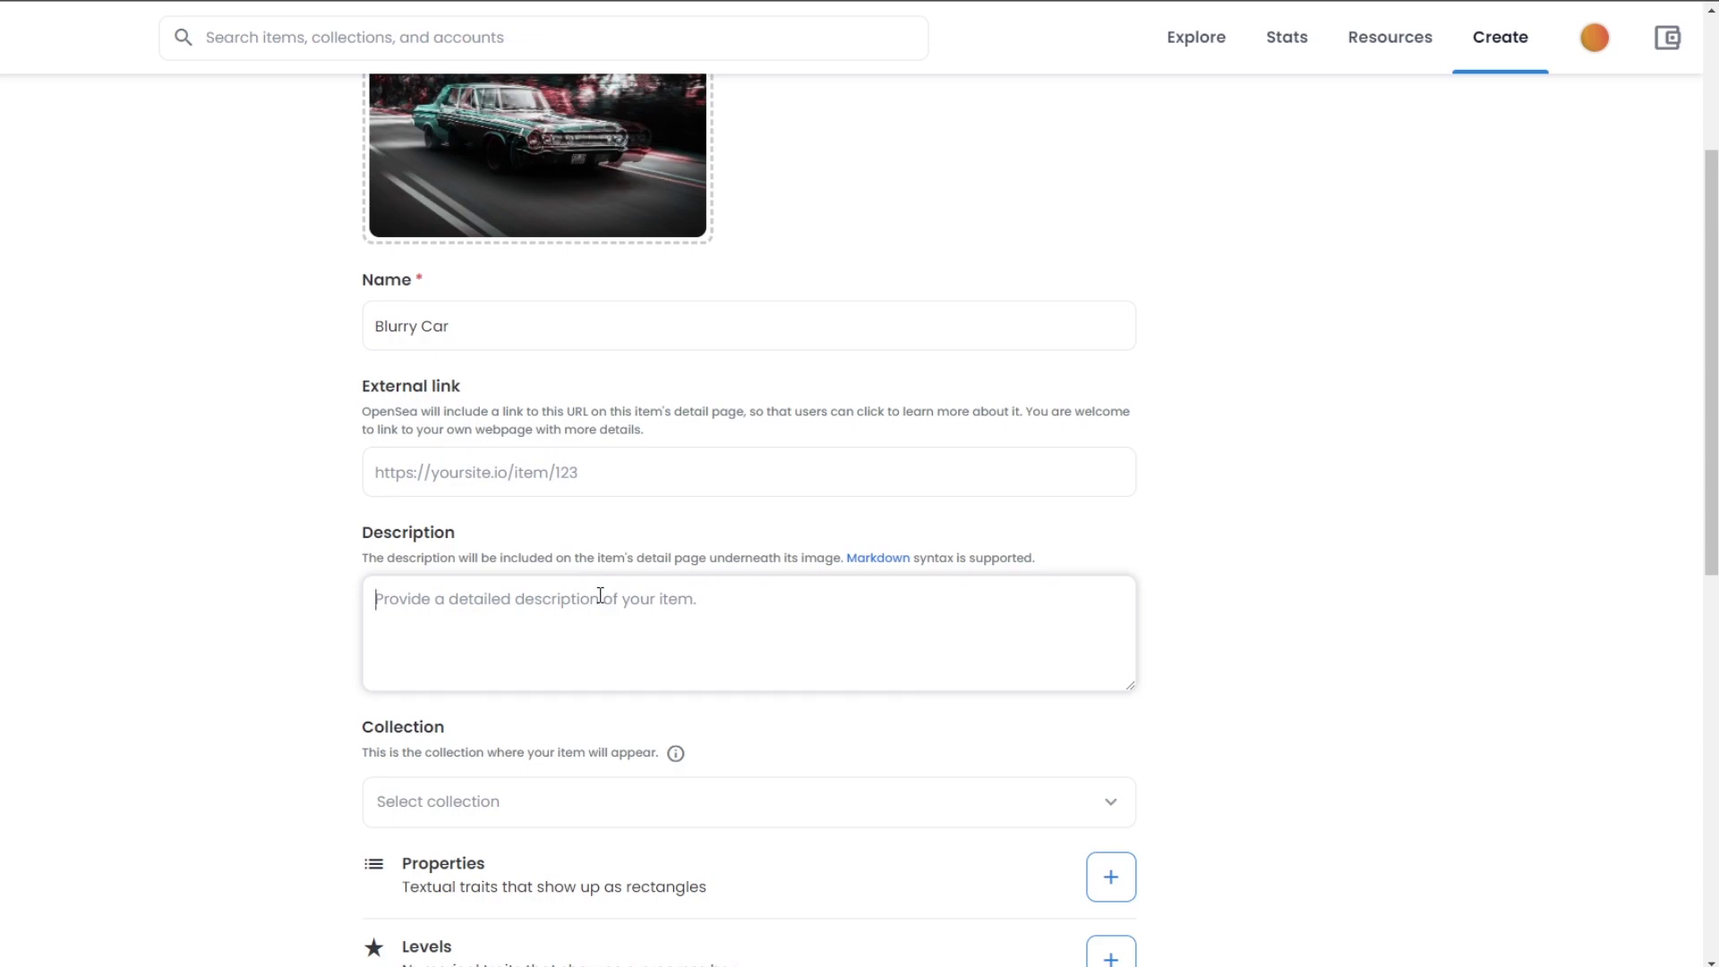
{"action": "type", "text": "It's car"}
{"action": "scroll", "coordinate": [737, 491], "scroll_direction": "down", "scroll_amount": 4}
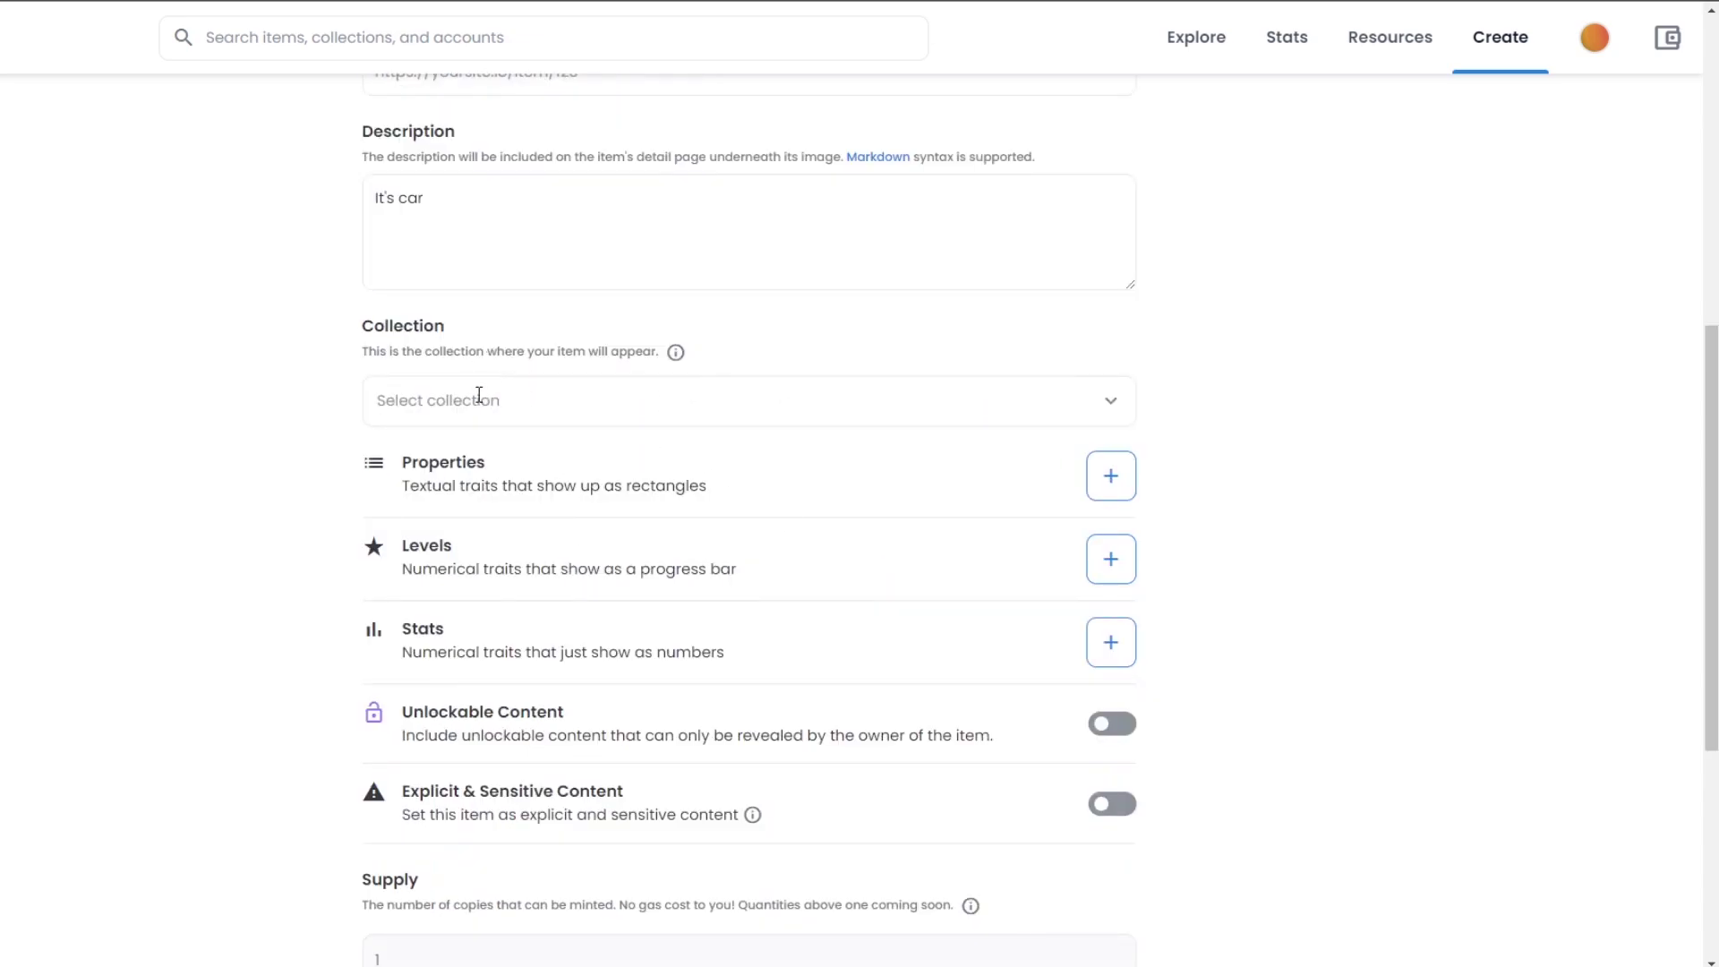
{"action": "scroll", "coordinate": [631, 410], "scroll_direction": "up", "scroll_amount": 6}
{"action": "scroll", "coordinate": [708, 456], "scroll_direction": "down", "scroll_amount": 3}
{"action": "scroll", "coordinate": [838, 517], "scroll_direction": "down", "scroll_amount": 3}
{"action": "scroll", "coordinate": [786, 491], "scroll_direction": "down", "scroll_amount": 5}
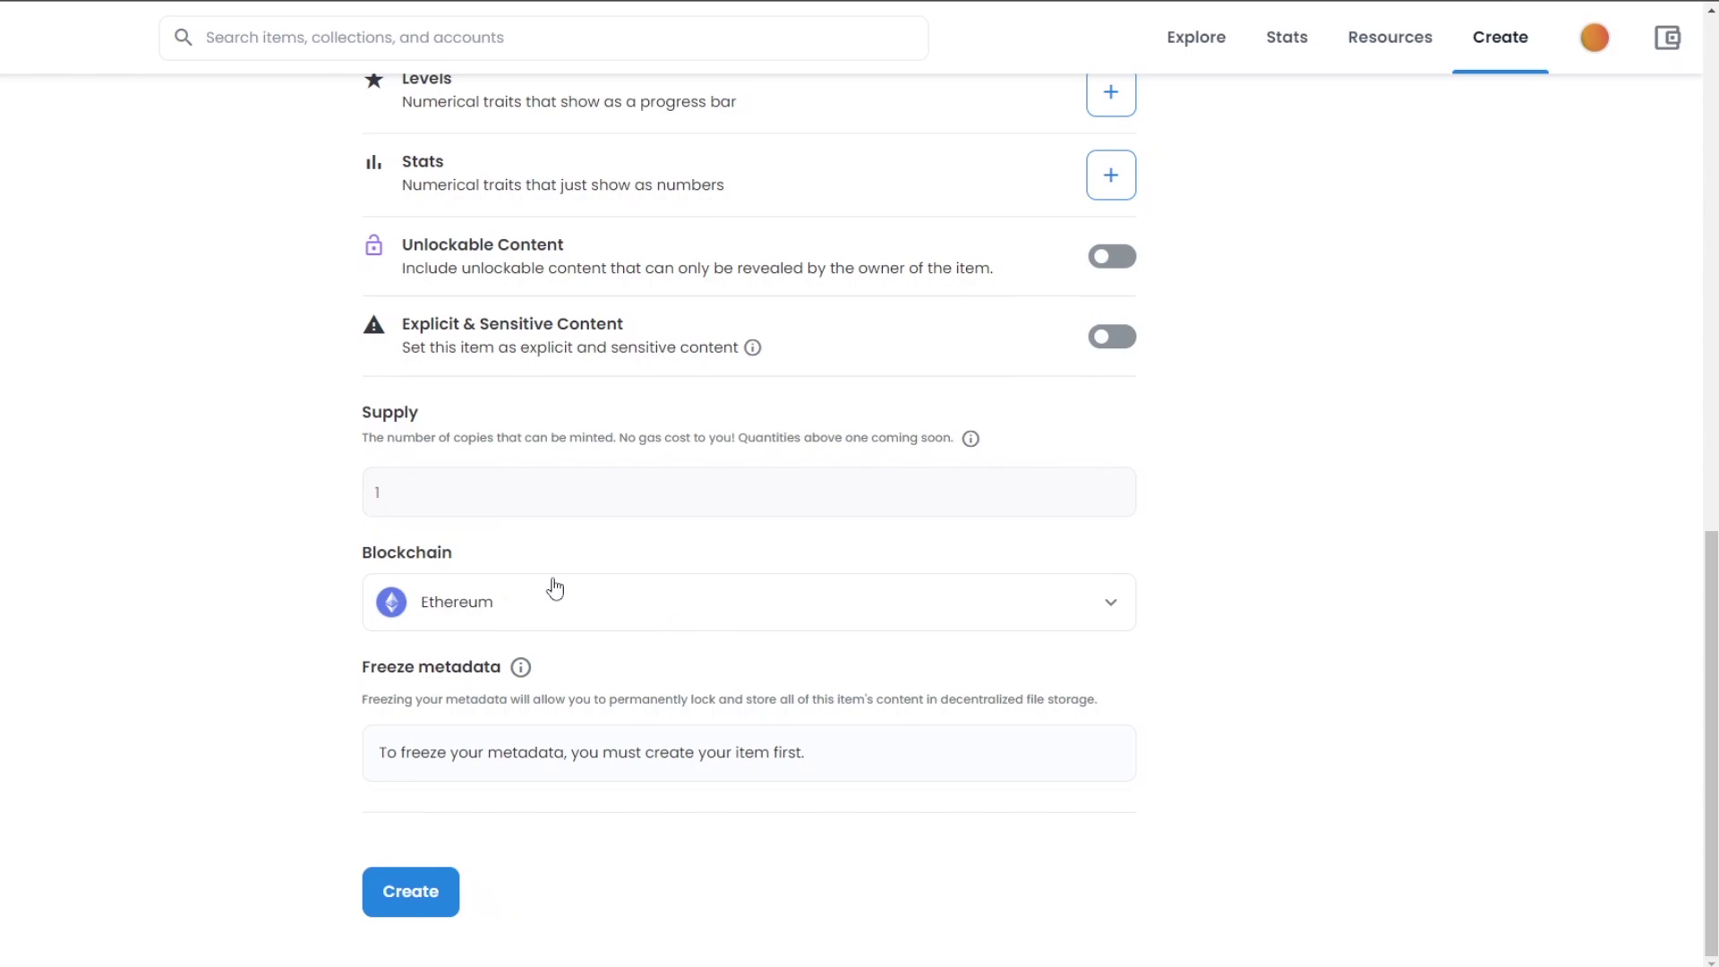
- Open the Blockchain dropdown currently set to Ethereum
{"action": "left_click", "coordinate": [474, 612]}
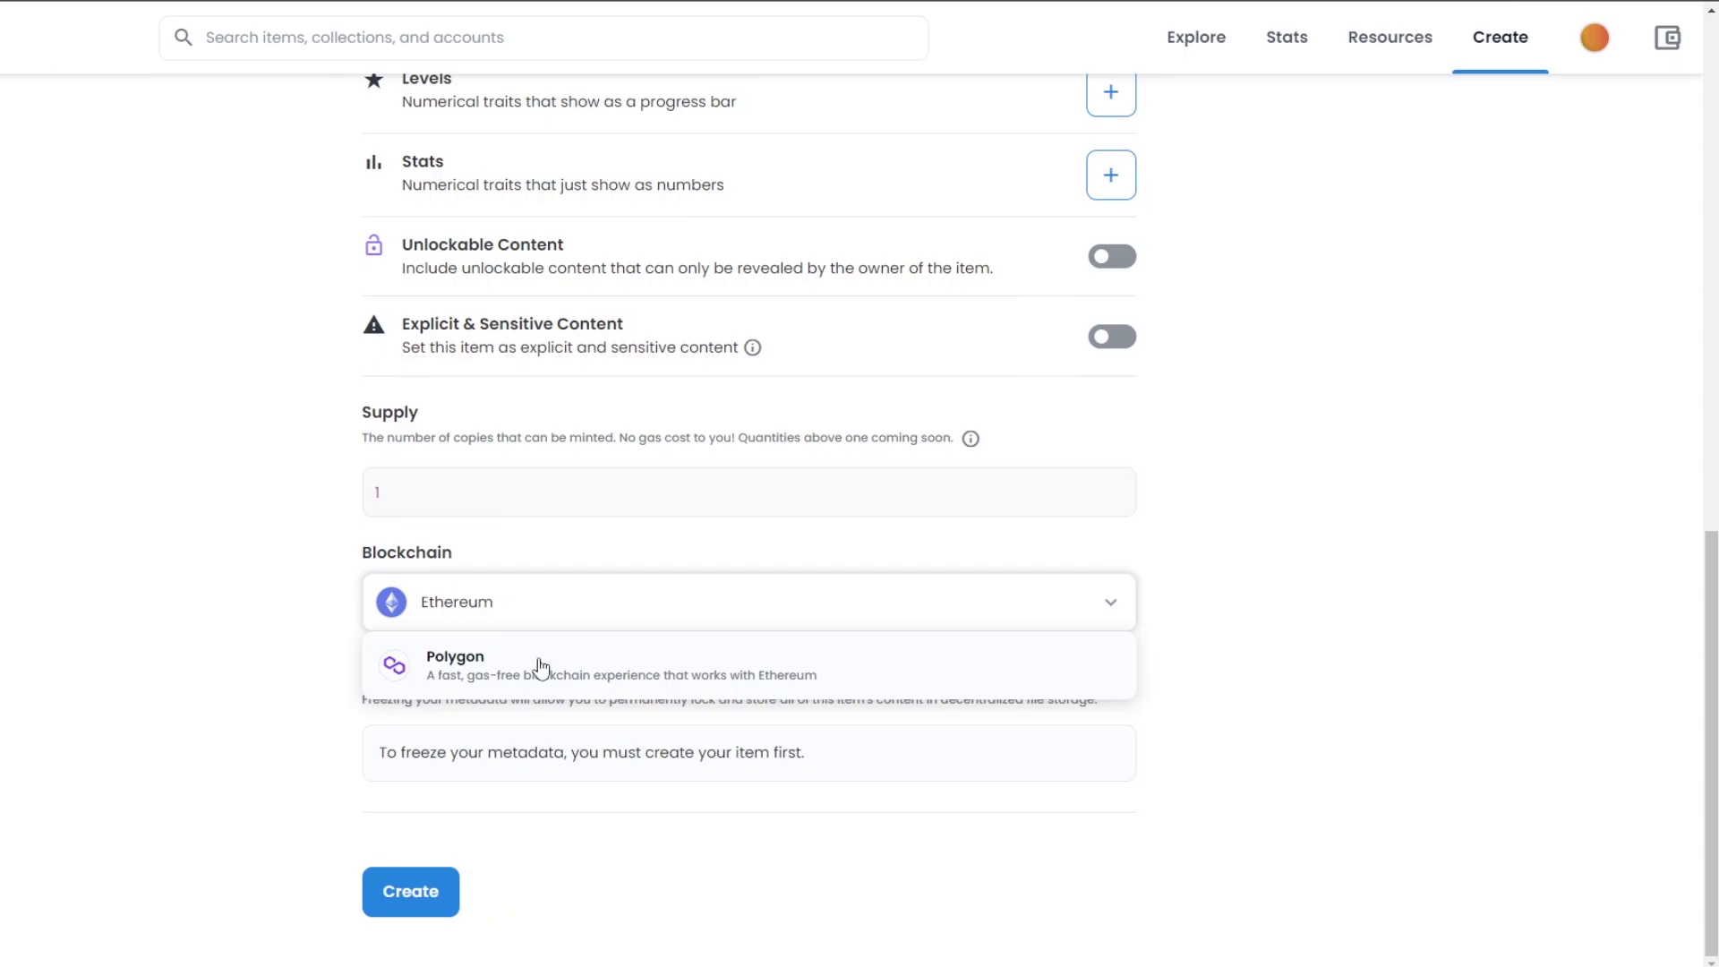
- Switch the blockchain to Polygon, keep supply at 1, and create the Blurry Car item
{"action": "left_click", "coordinate": [463, 658]}
{"action": "left_click", "coordinate": [403, 499]}
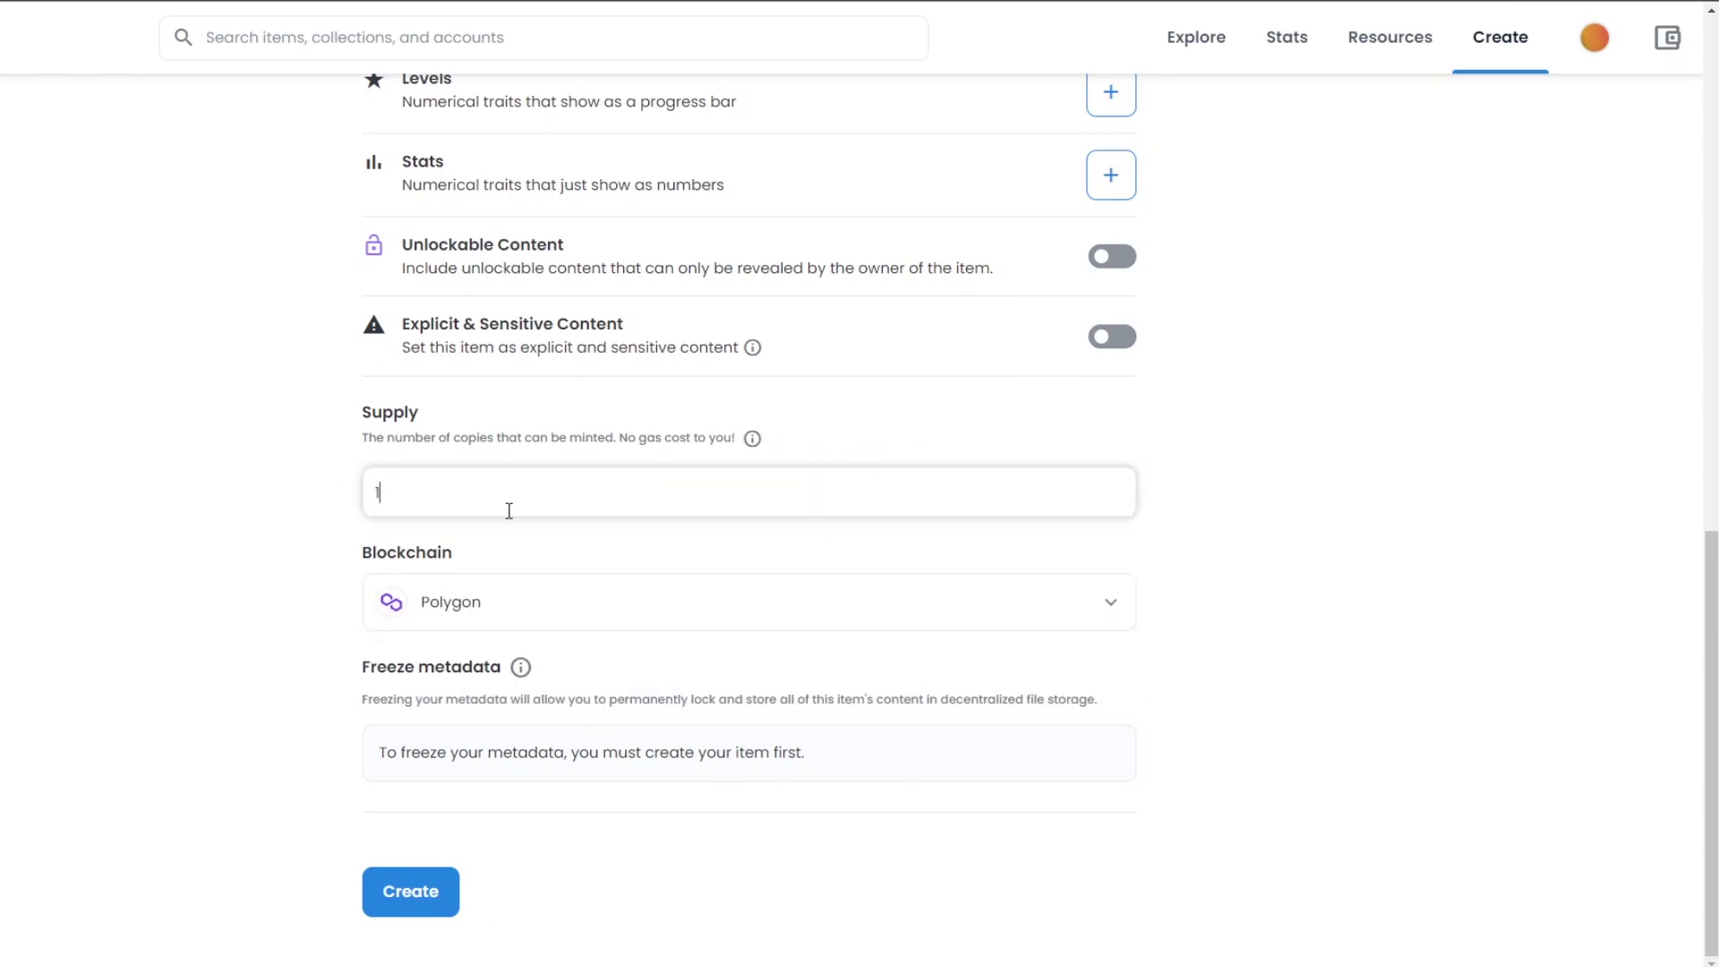
{"action": "left_click", "coordinate": [300, 518]}
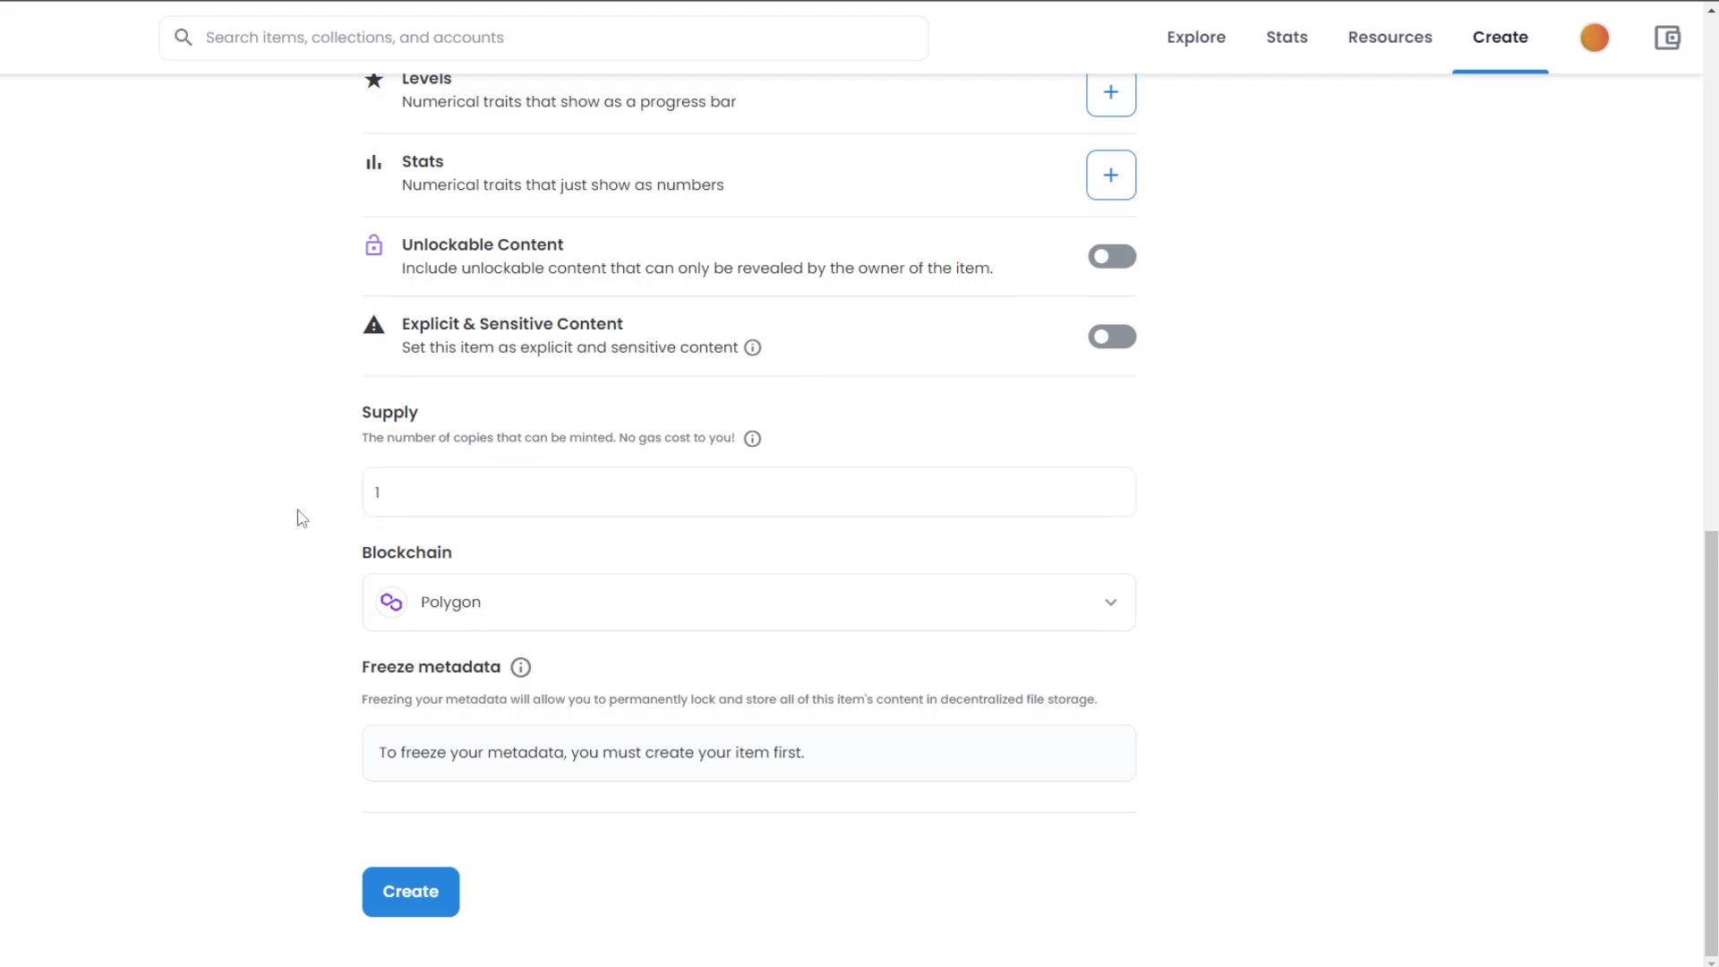
{"action": "scroll", "coordinate": [970, 648], "scroll_direction": "up", "scroll_amount": 12}
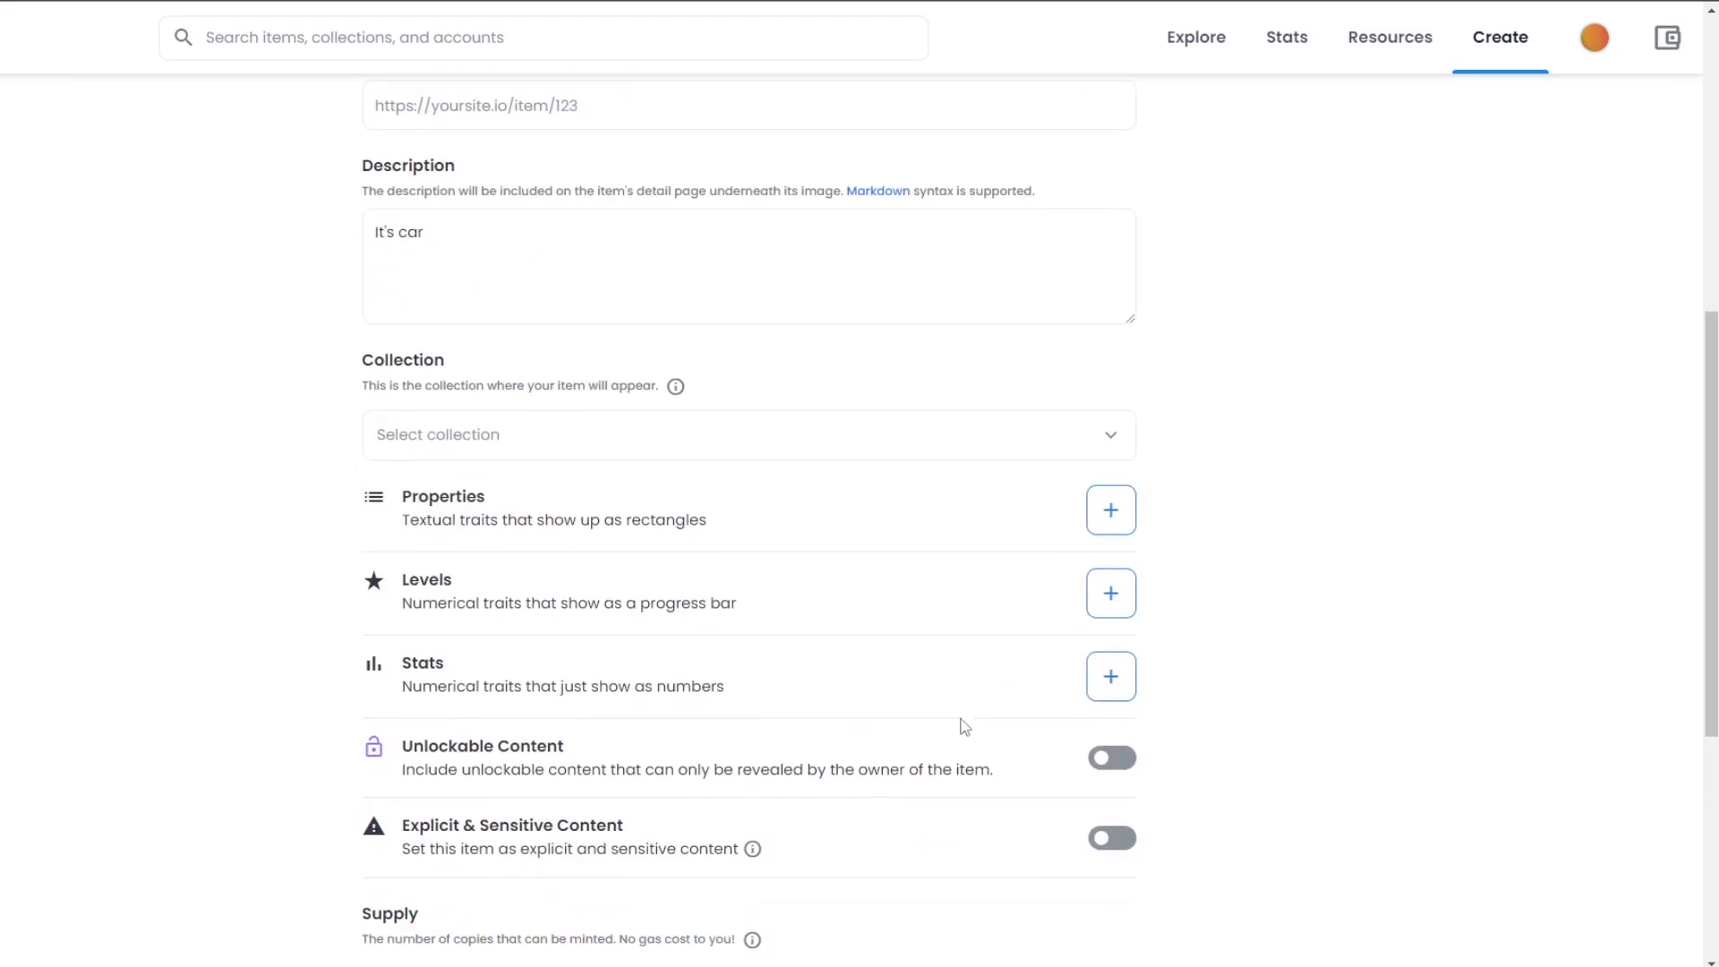
{"action": "scroll", "coordinate": [963, 710], "scroll_direction": "down", "scroll_amount": 8}
{"action": "scroll", "coordinate": [963, 727], "scroll_direction": "down", "scroll_amount": 5}
{"action": "left_click", "coordinate": [428, 895]}
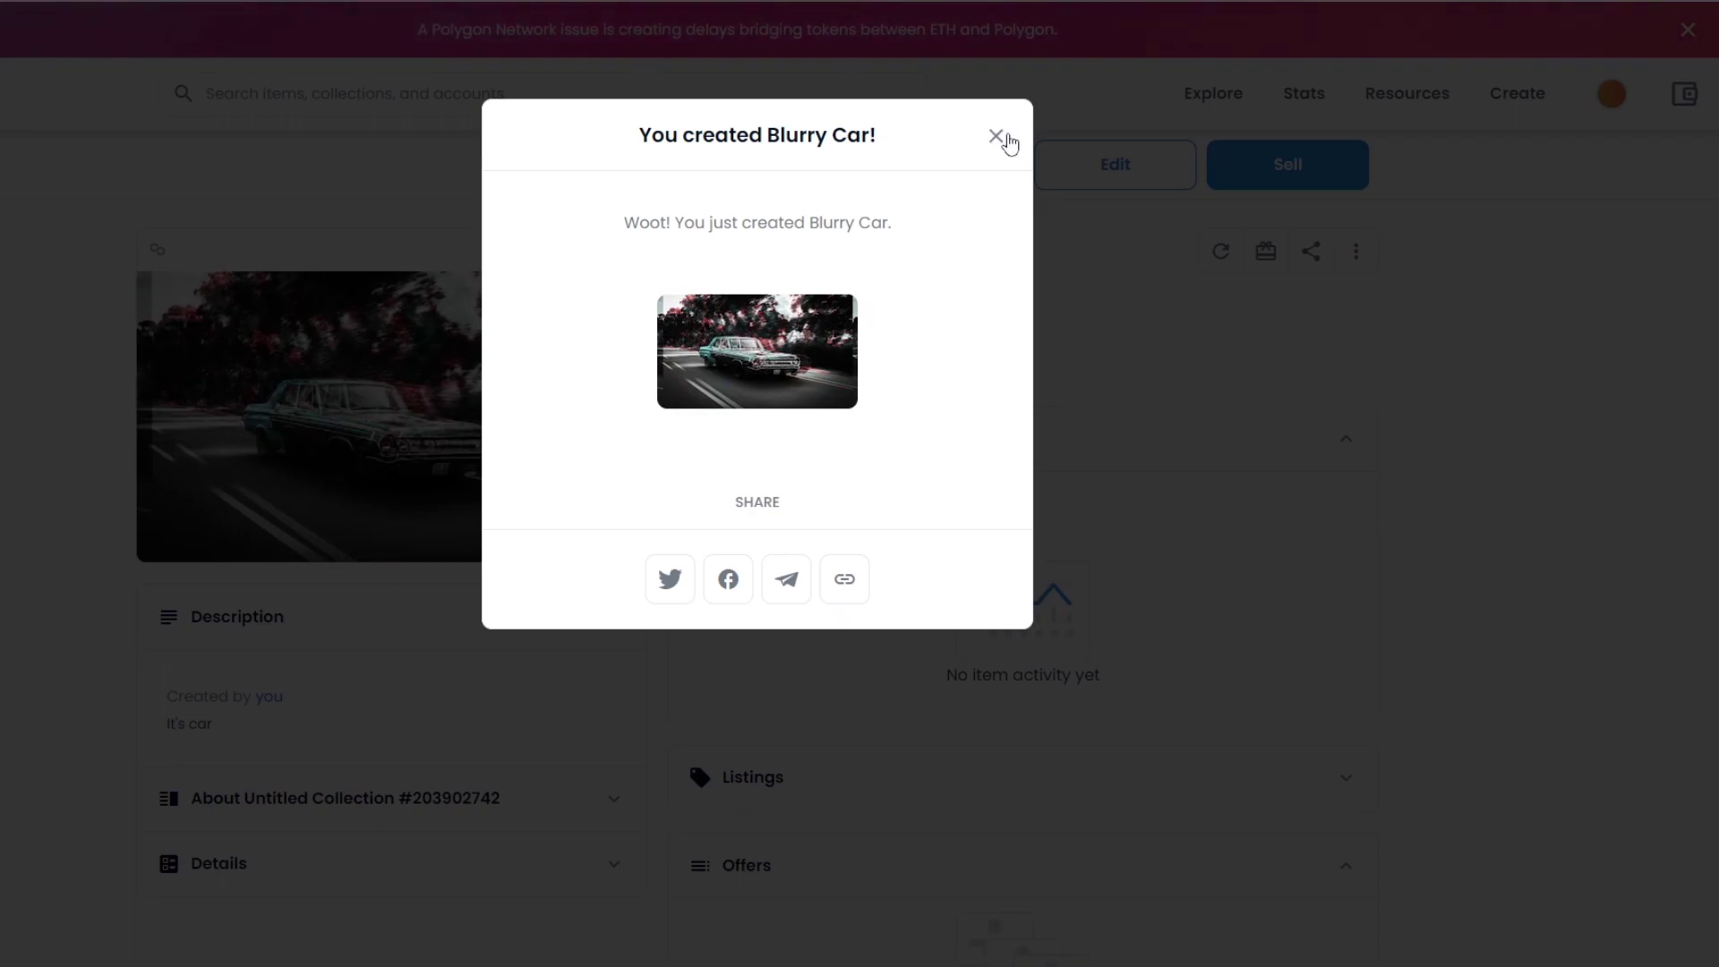
- Close the 'You created Blurry Car!' confirmation and review the new item page
{"action": "left_click", "coordinate": [997, 138]}
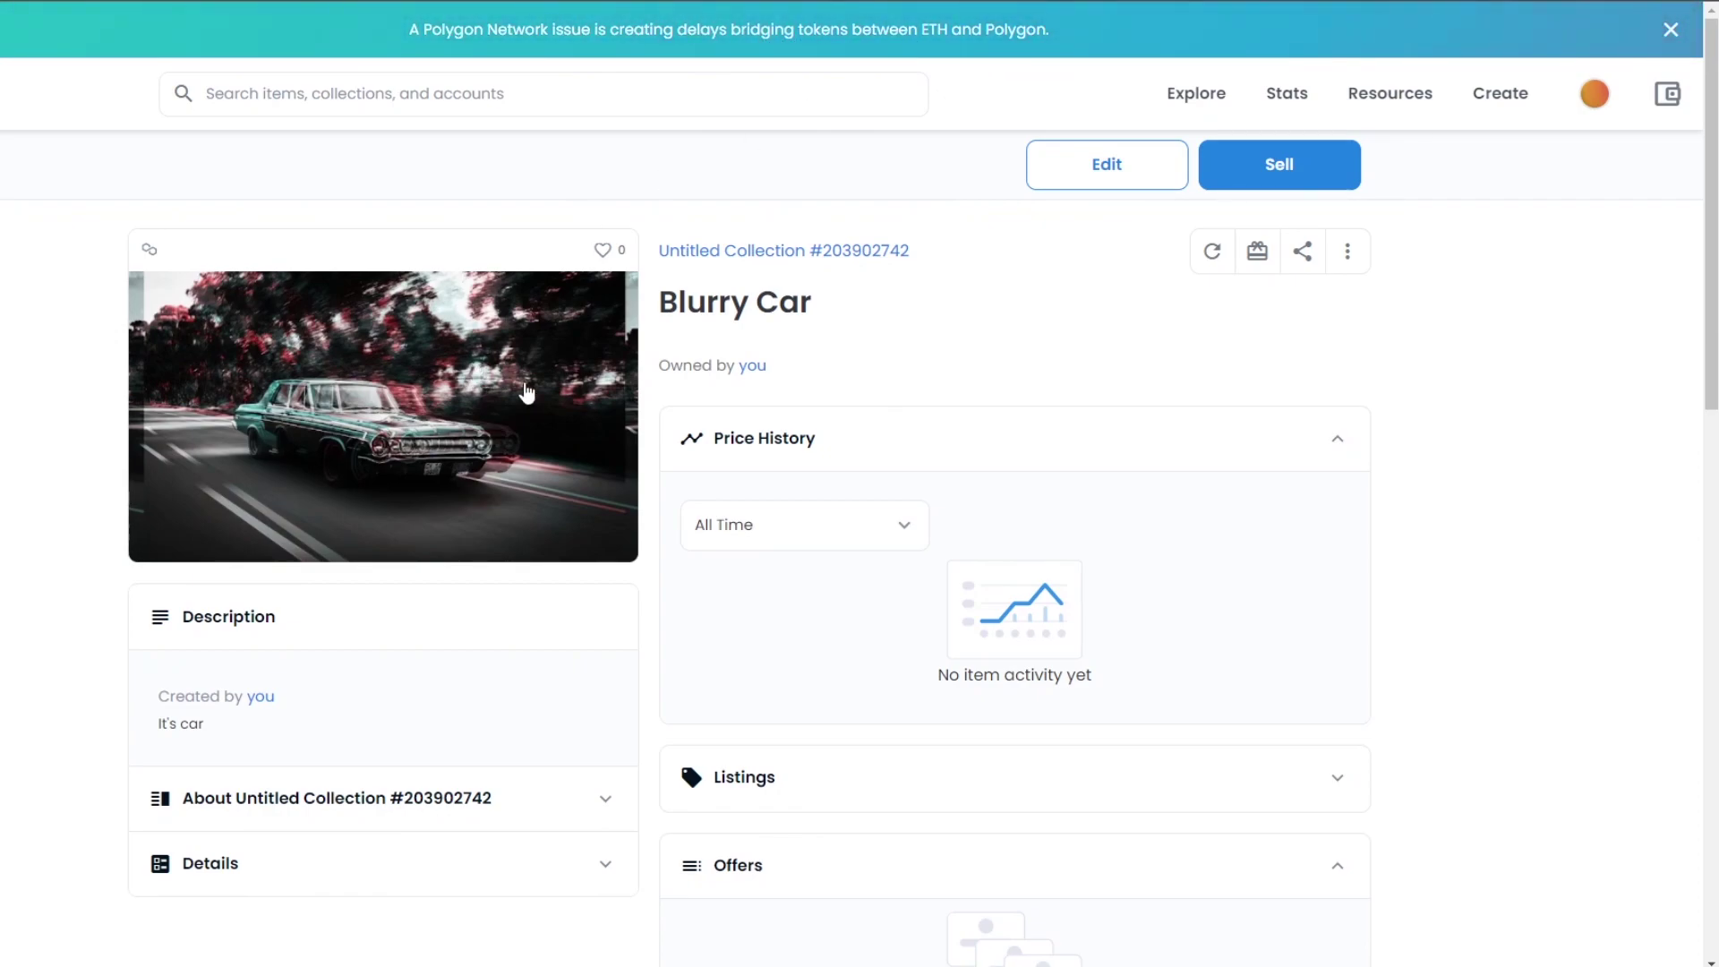
{"action": "scroll", "coordinate": [560, 408], "scroll_direction": "down", "scroll_amount": 2}
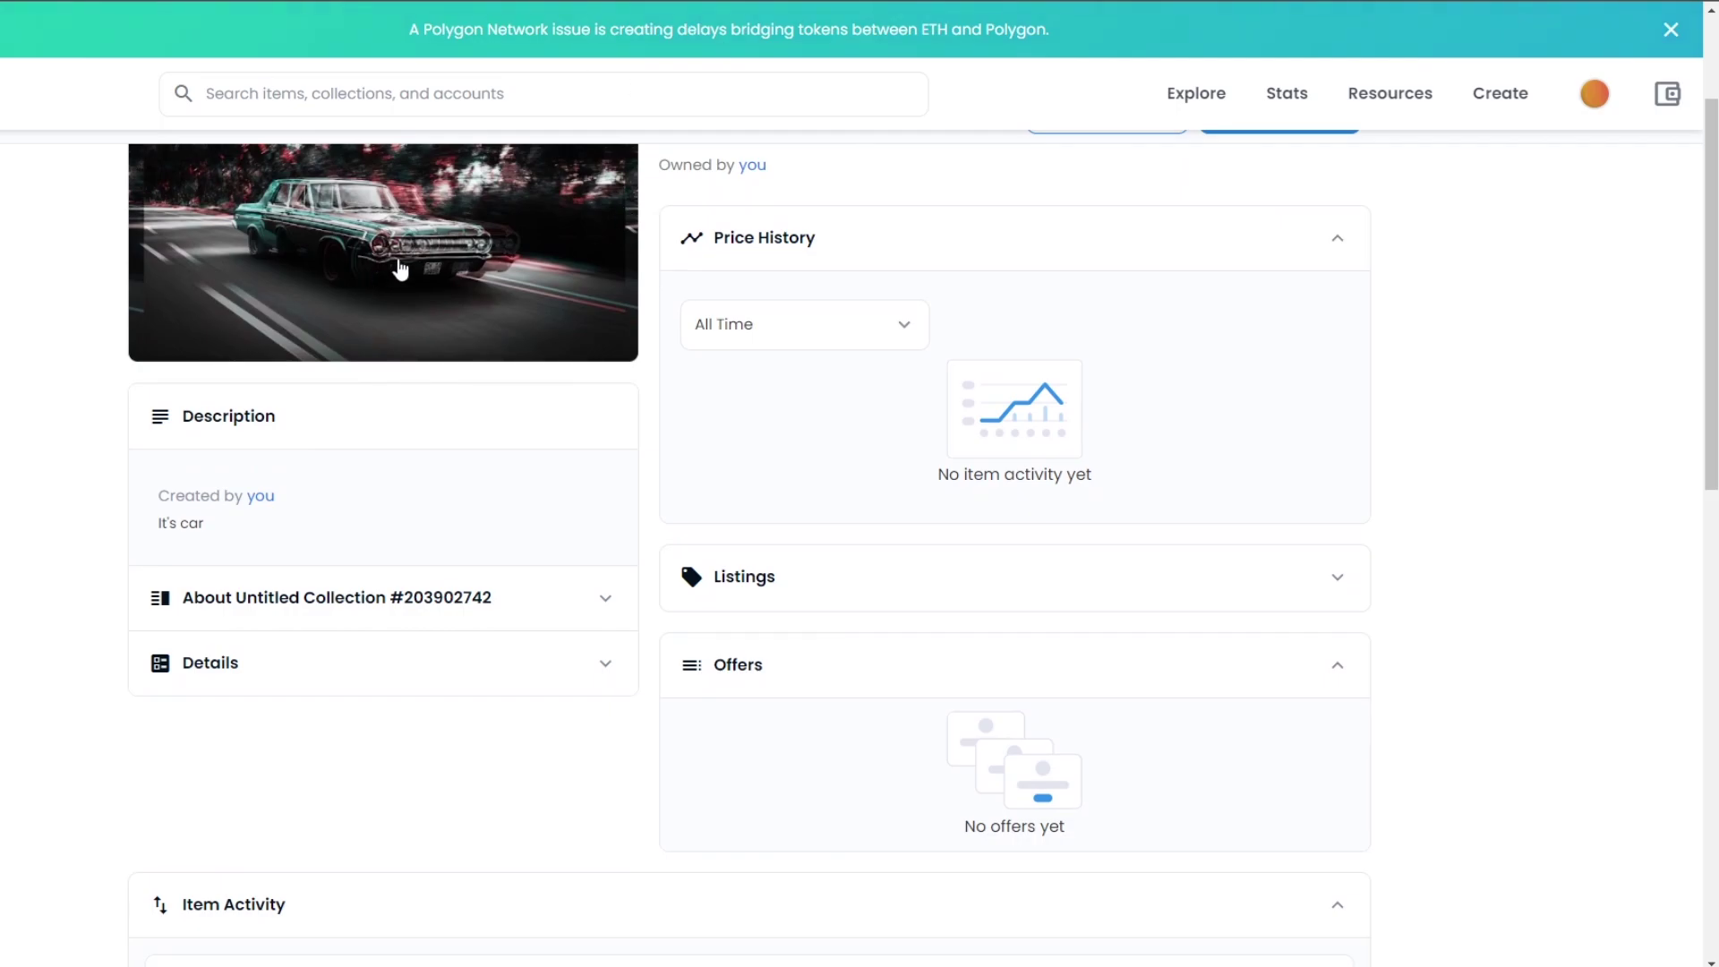
{"action": "scroll", "coordinate": [1262, 259], "scroll_direction": "up", "scroll_amount": 2}
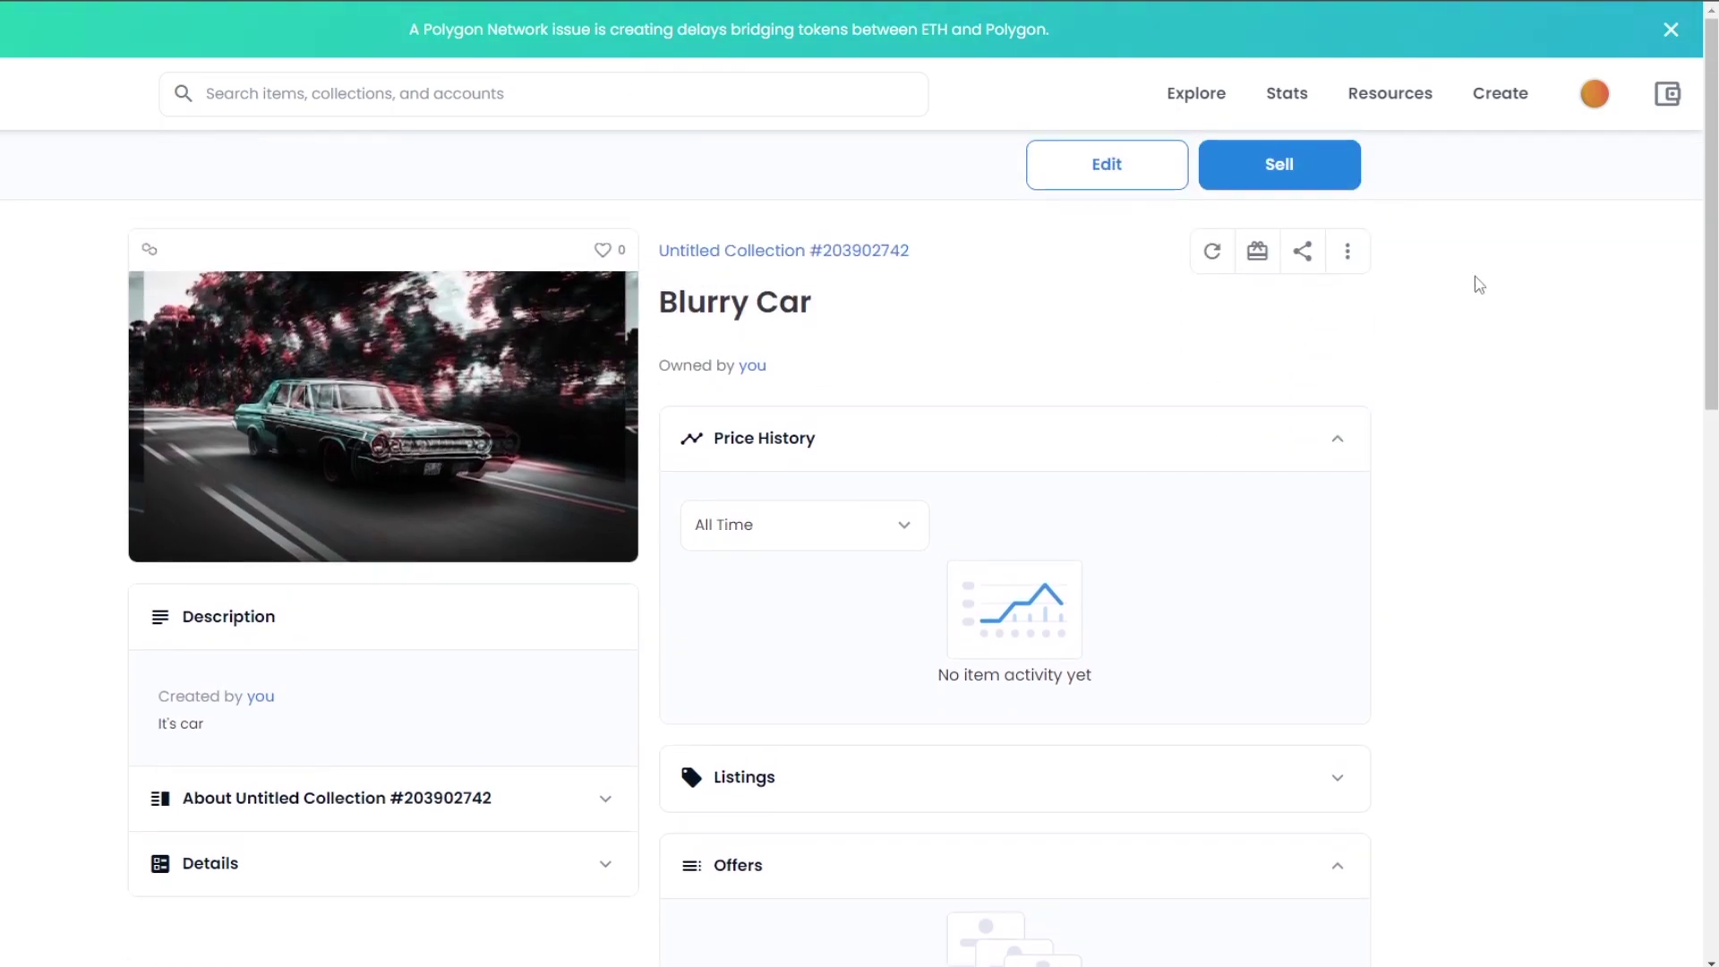
{"action": "scroll", "coordinate": [1386, 422], "scroll_direction": "down", "scroll_amount": 7}
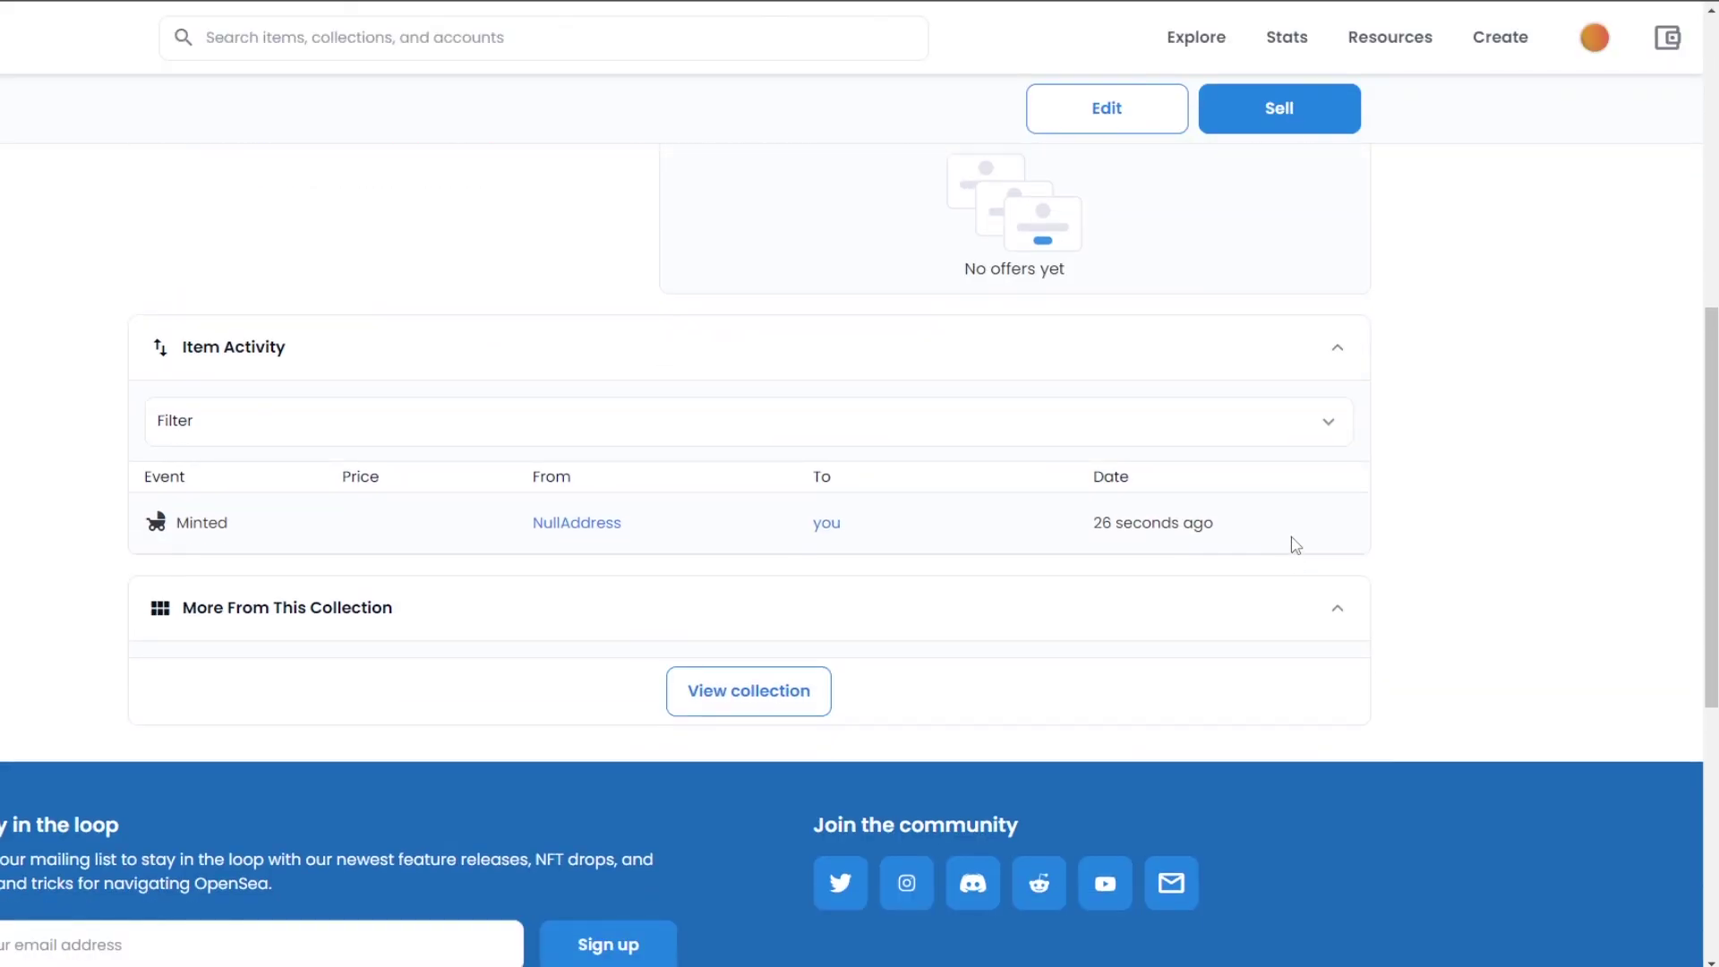
{"action": "scroll", "coordinate": [1295, 543], "scroll_direction": "up", "scroll_amount": 7}
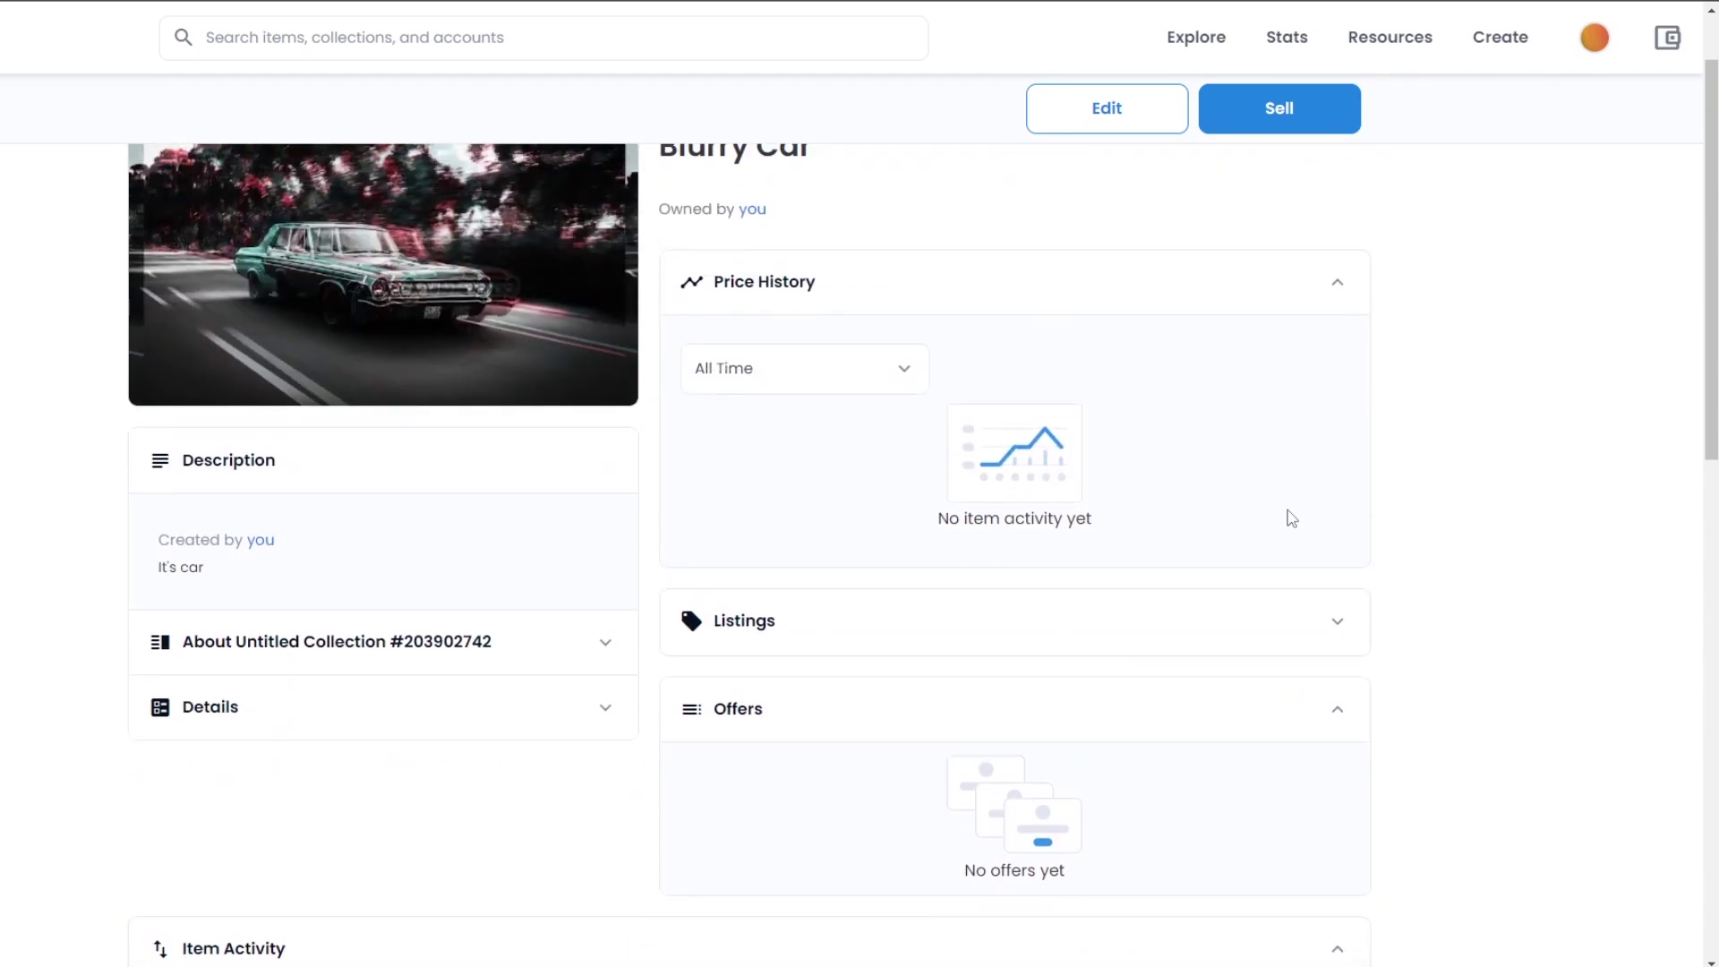
{"action": "scroll", "coordinate": [1292, 519], "scroll_direction": "up", "scroll_amount": 1}
- Start listing Blurry Car for sale at 0.005 ETH with a 3-day duration
{"action": "left_click", "coordinate": [1289, 115]}
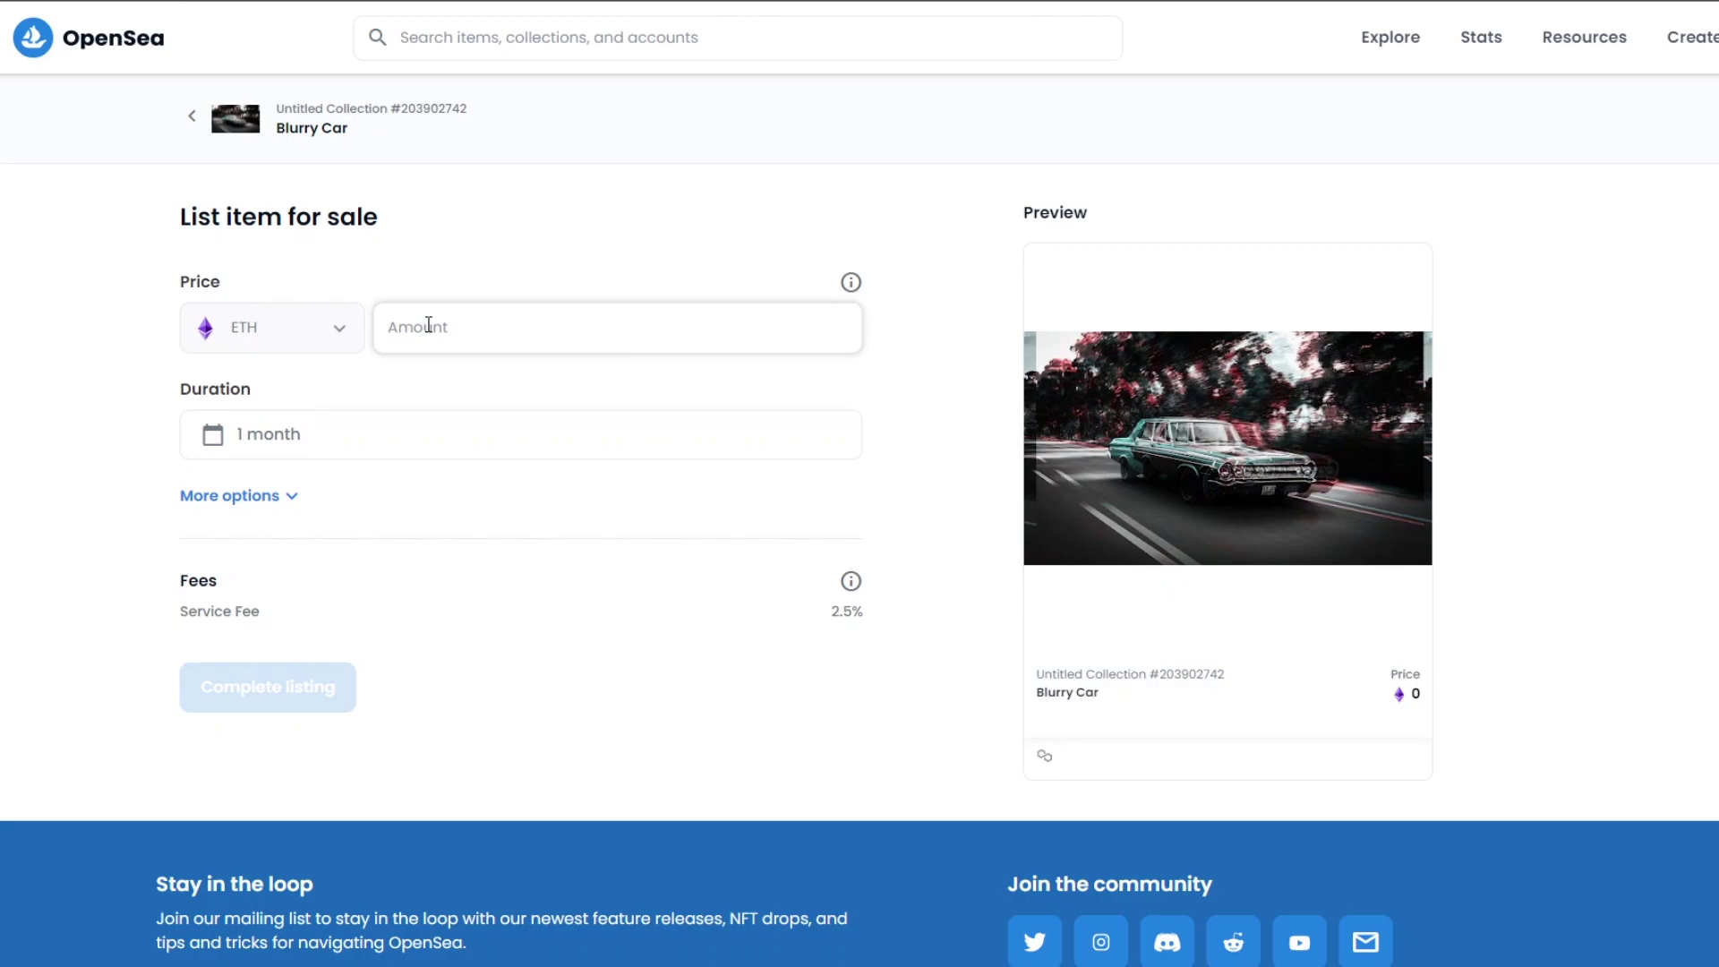
{"action": "type", "text": "0.005"}
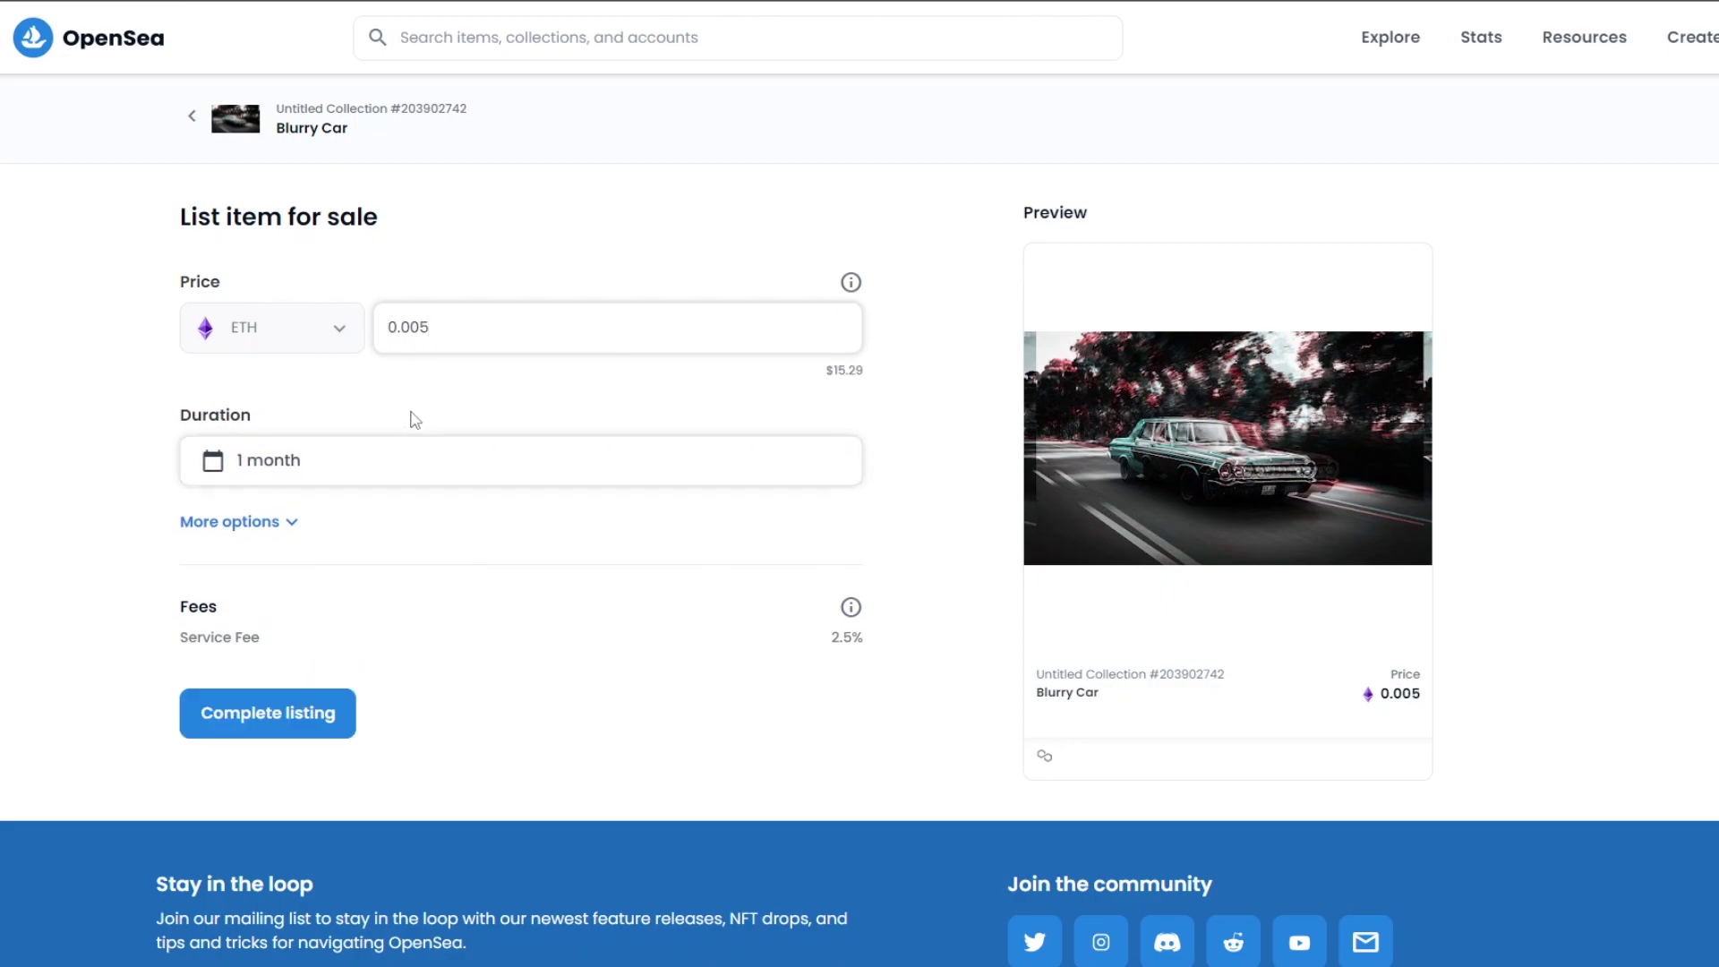
{"action": "left_click", "coordinate": [414, 459]}
{"action": "left_click", "coordinate": [909, 404]}
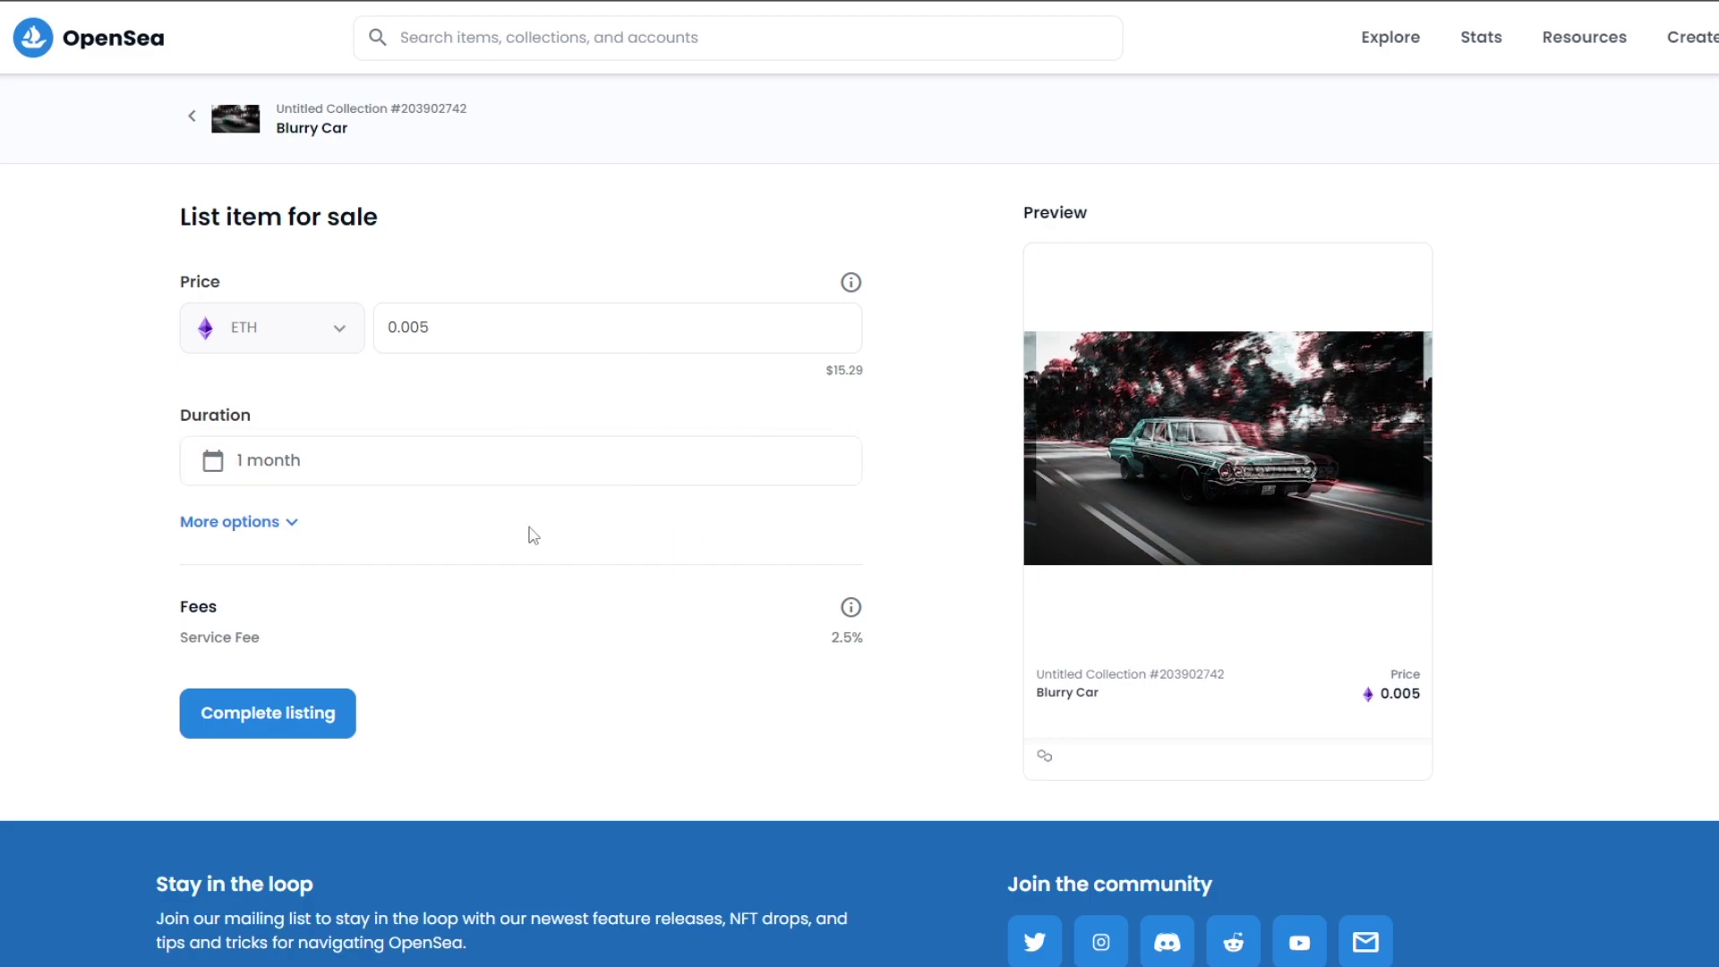
{"action": "scroll", "coordinate": [360, 546], "scroll_direction": "down", "scroll_amount": 1}
{"action": "left_click", "coordinate": [339, 383]}
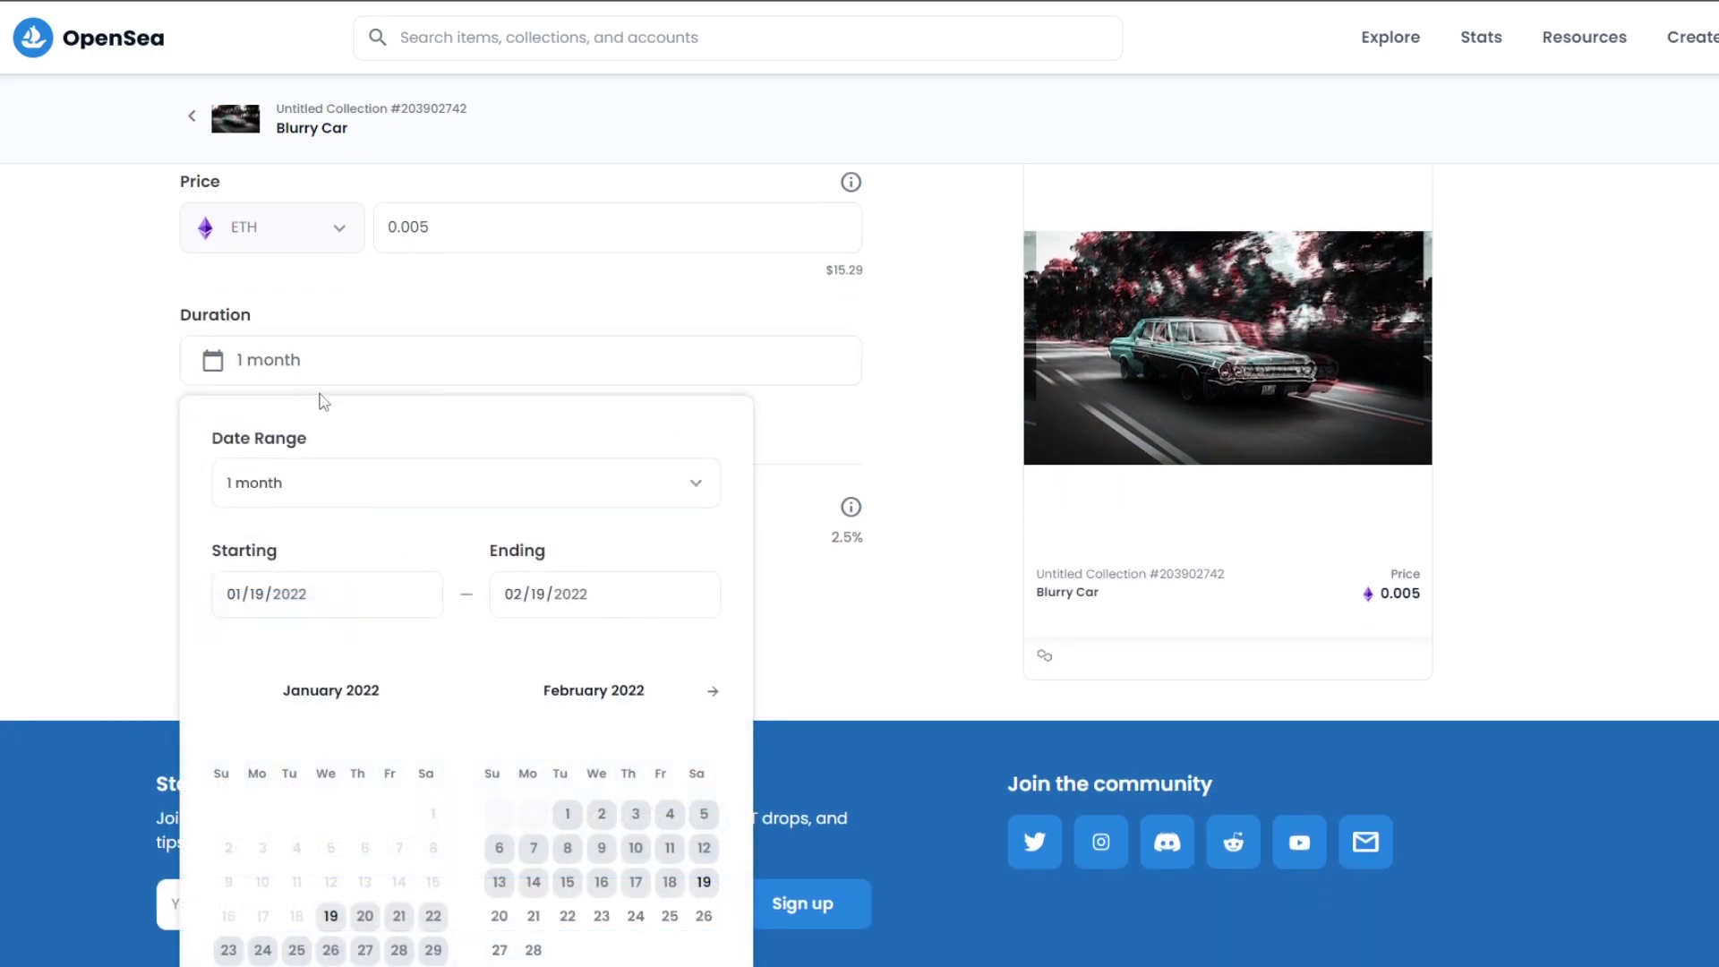
{"action": "left_click", "coordinate": [470, 510]}
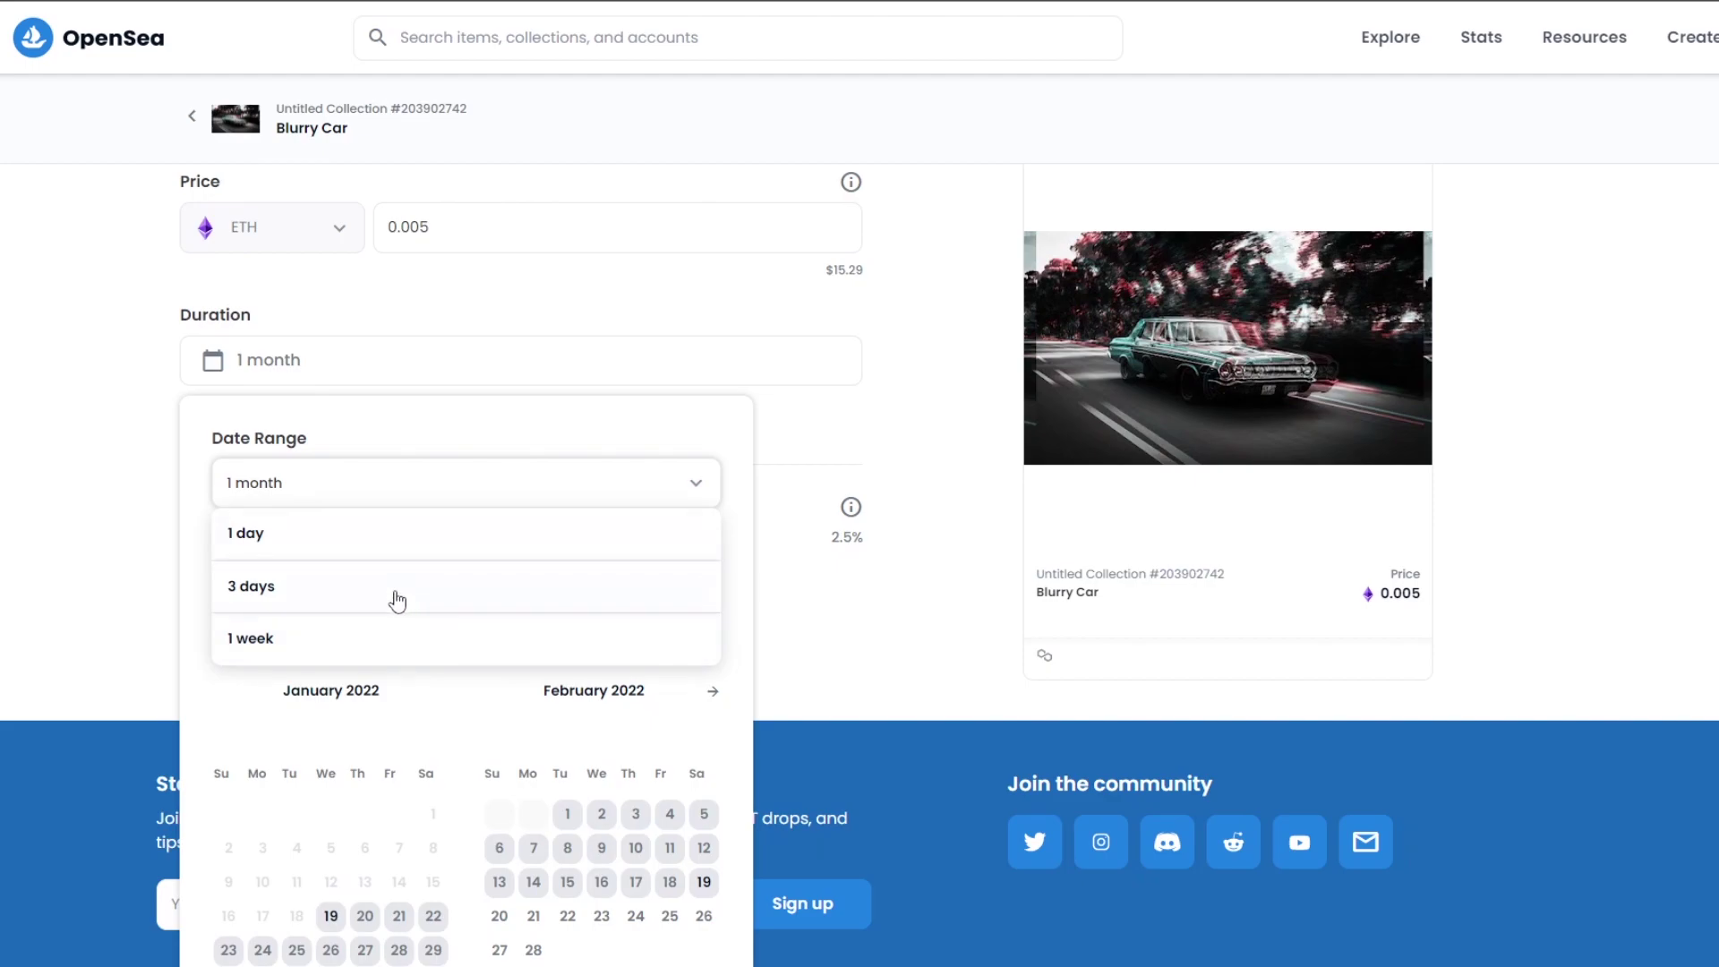
{"action": "left_click", "coordinate": [393, 603]}
{"action": "left_click", "coordinate": [38, 525]}
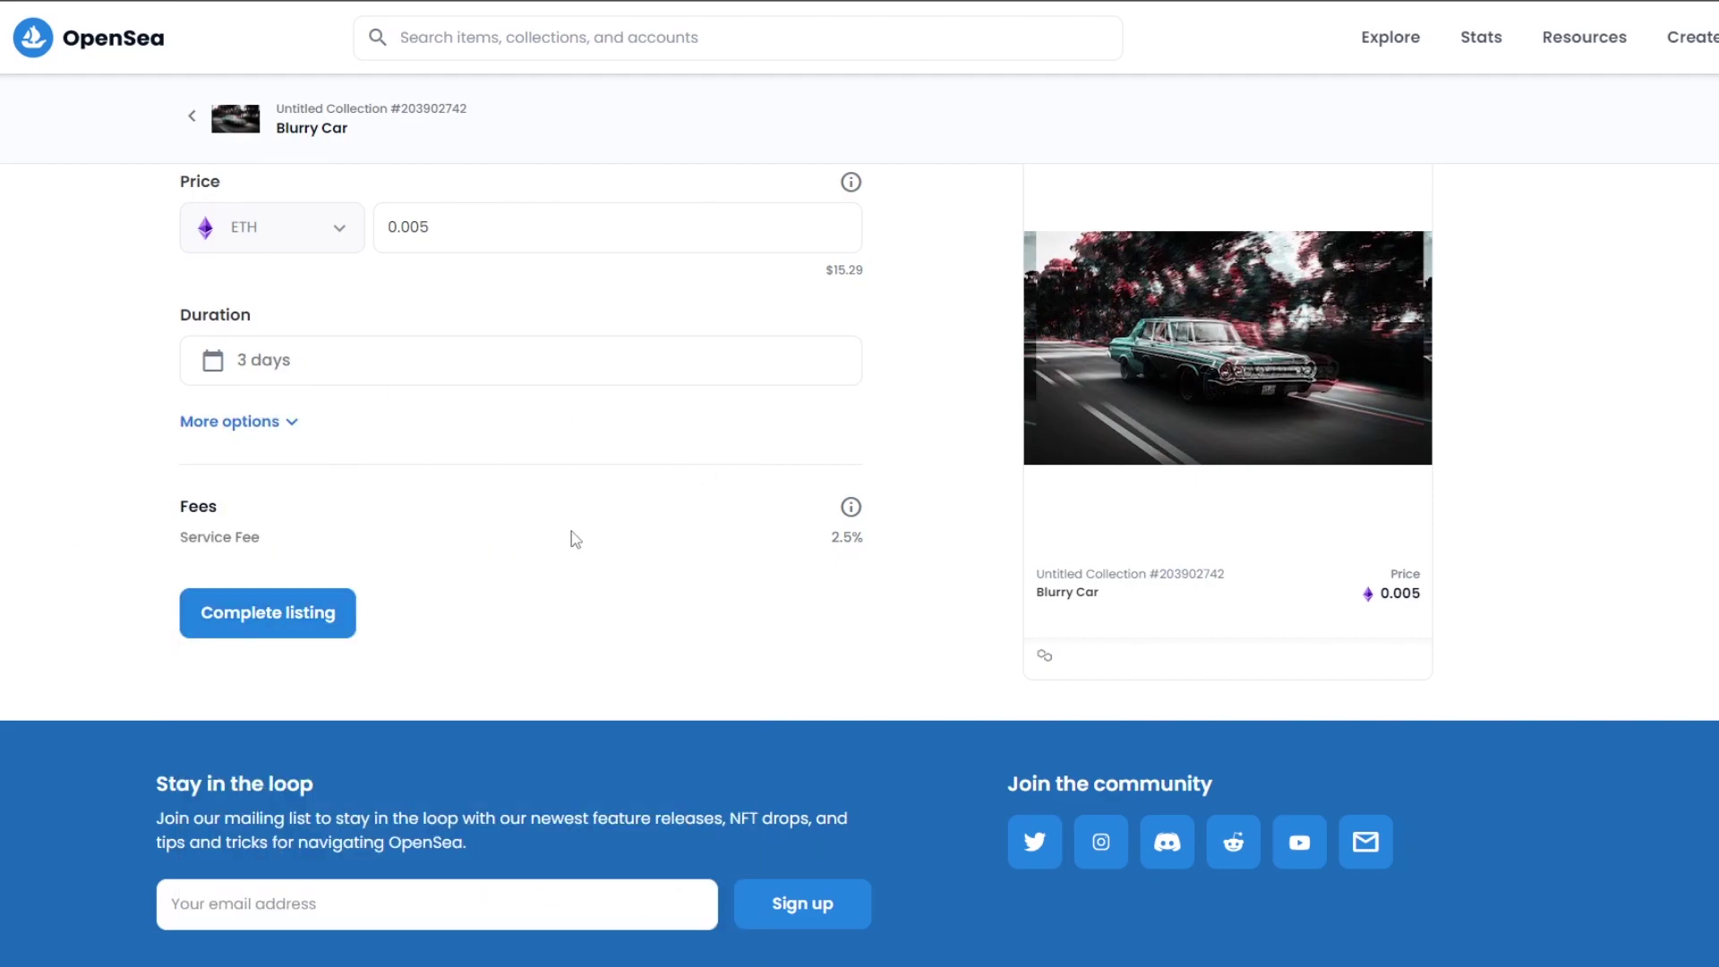
- Complete the 0.005 ETH listing, approving the currency unlock and listing signature in MetaMask
{"action": "left_click", "coordinate": [265, 627]}
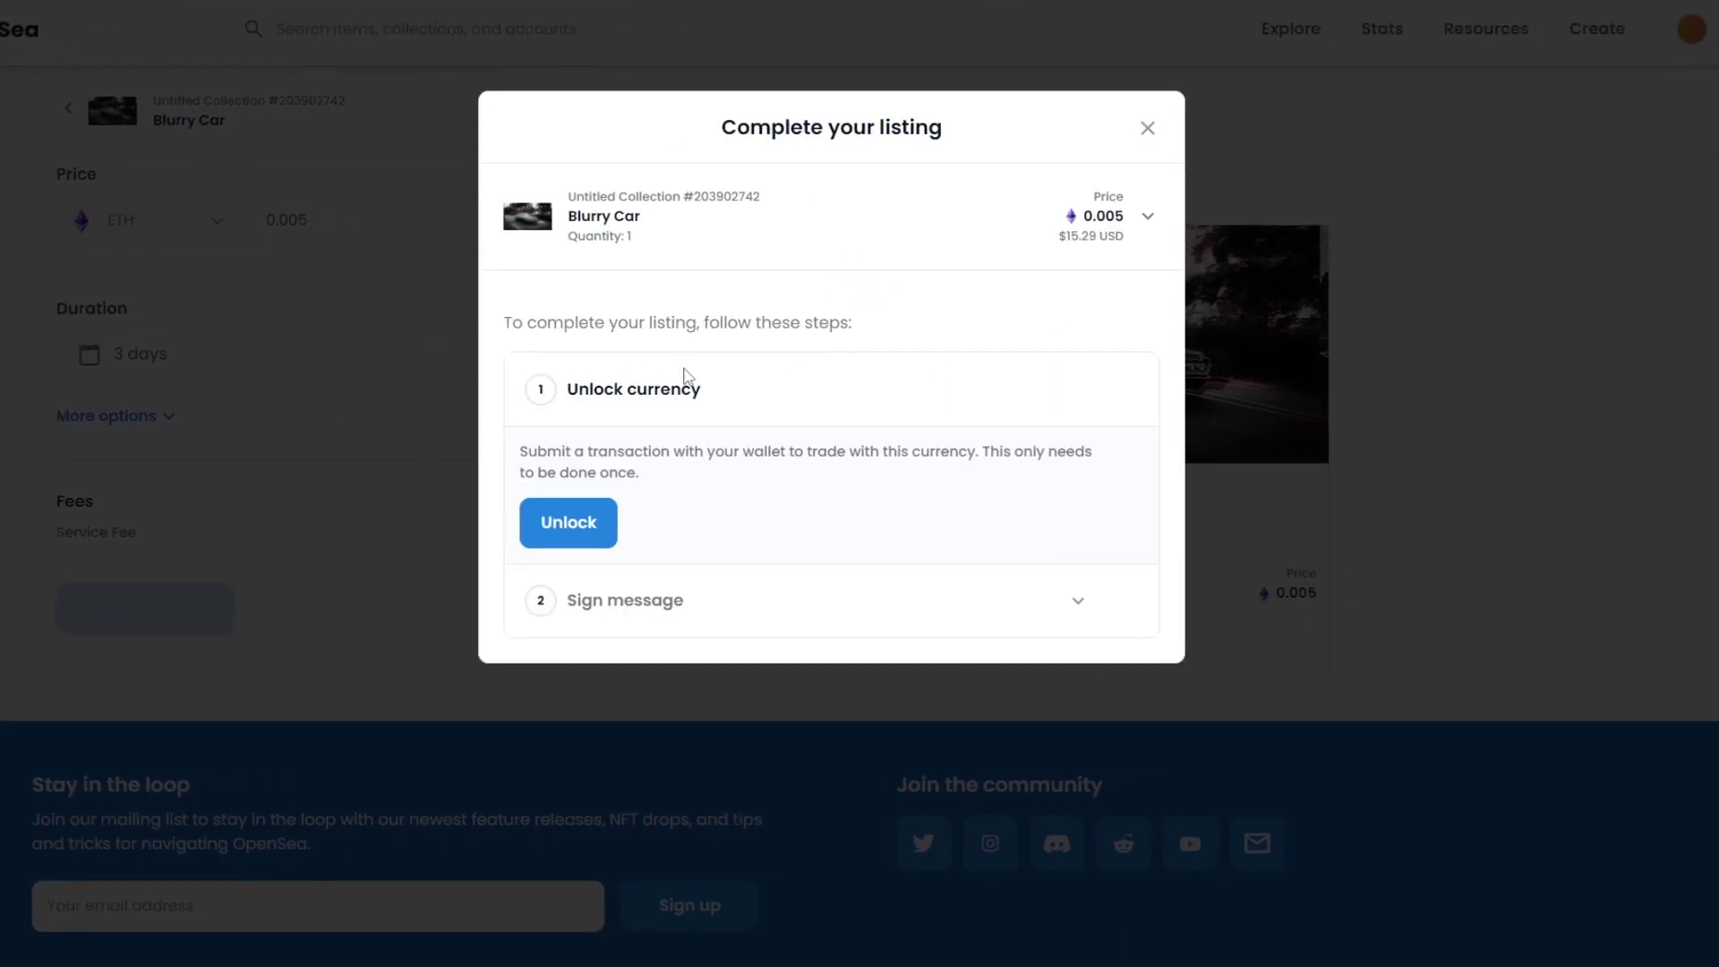
{"action": "left_click", "coordinate": [567, 541]}
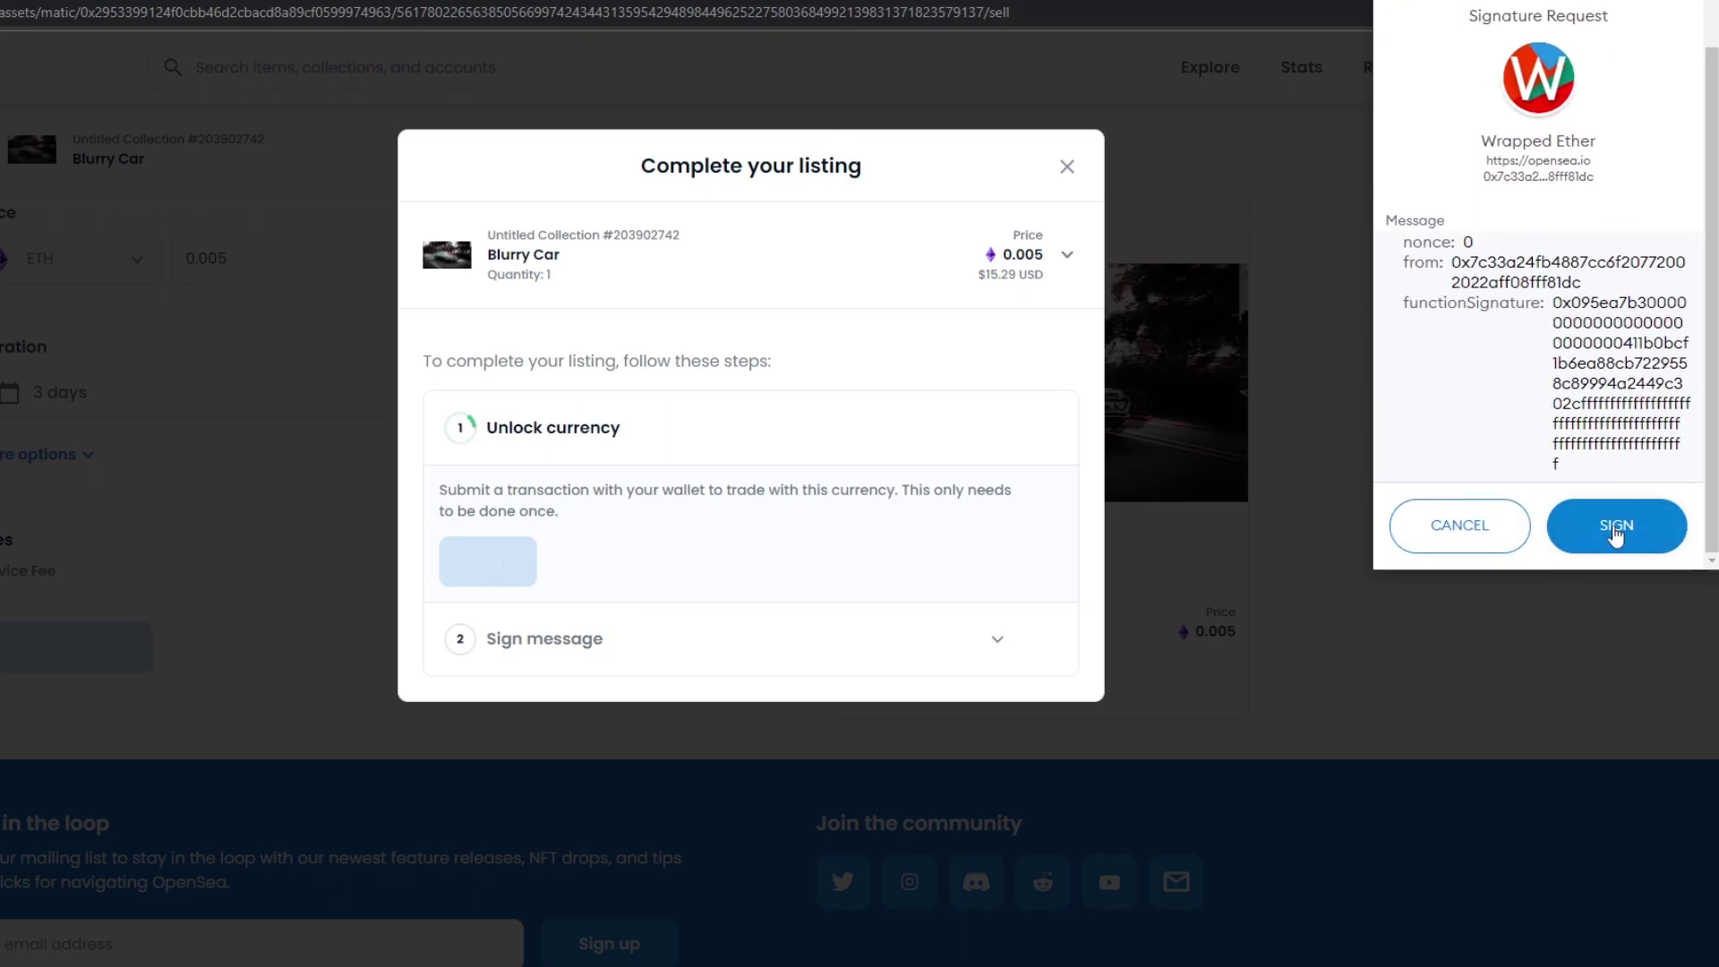
{"action": "scroll", "coordinate": [1463, 196], "scroll_direction": "up", "scroll_amount": 1}
{"action": "scroll", "coordinate": [1432, 421], "scroll_direction": "down", "scroll_amount": 1}
{"action": "left_click", "coordinate": [1628, 546]}
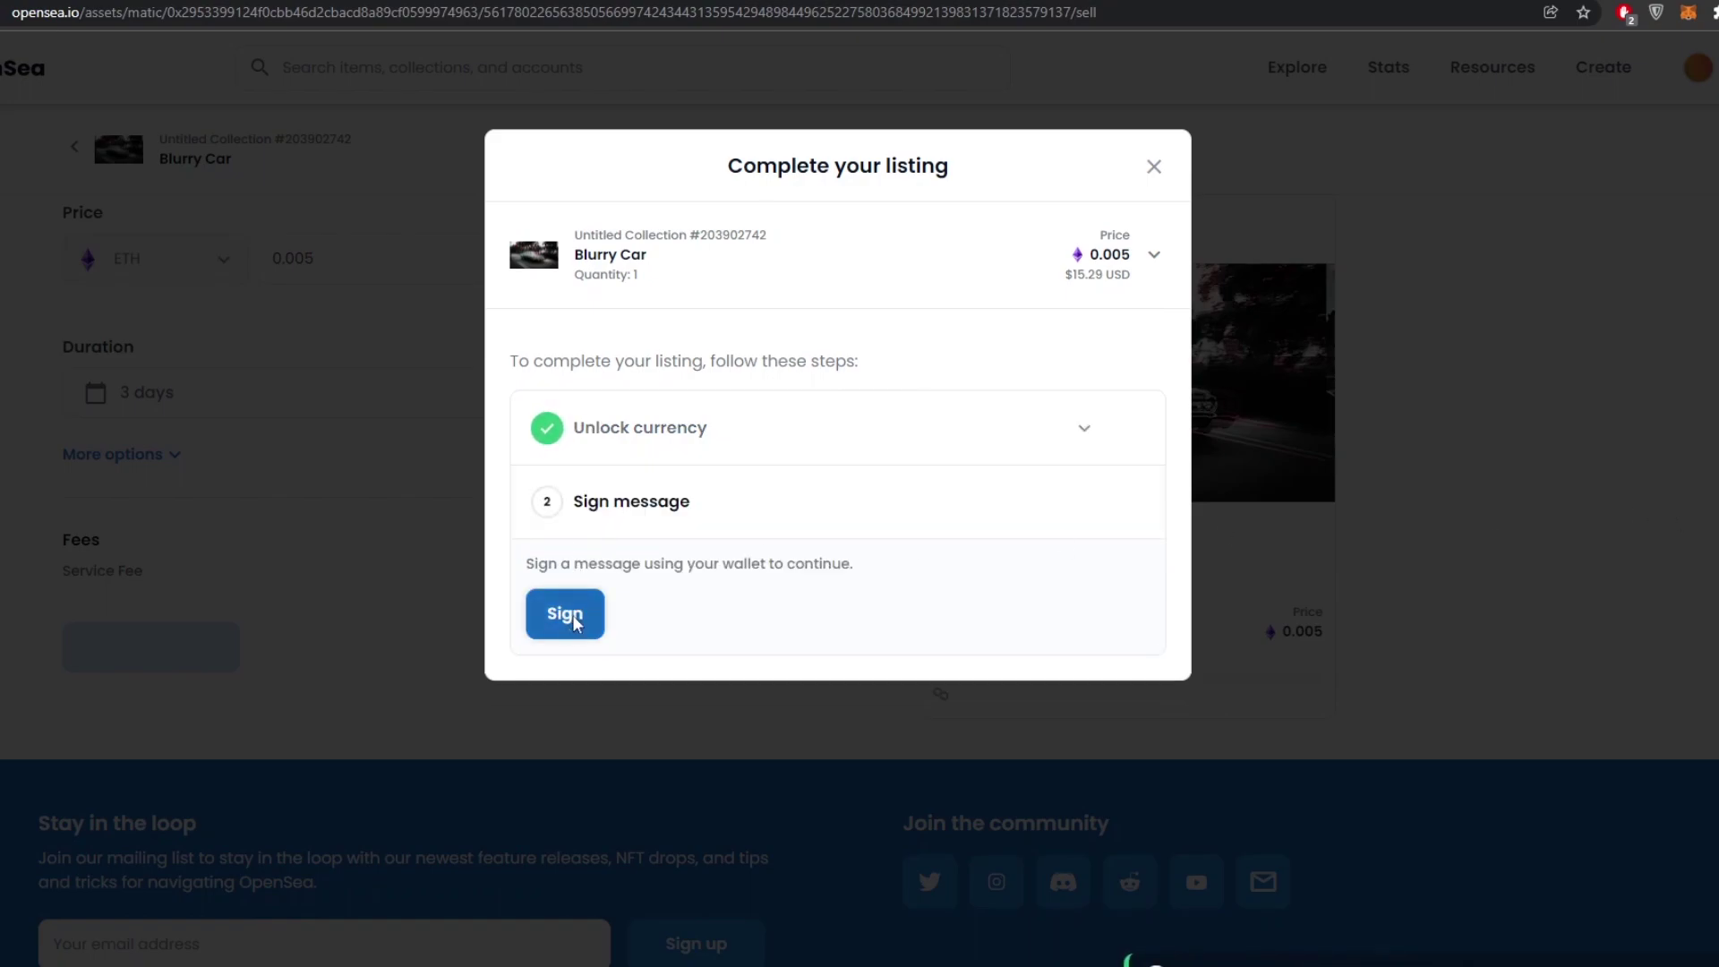
{"action": "left_click", "coordinate": [571, 620]}
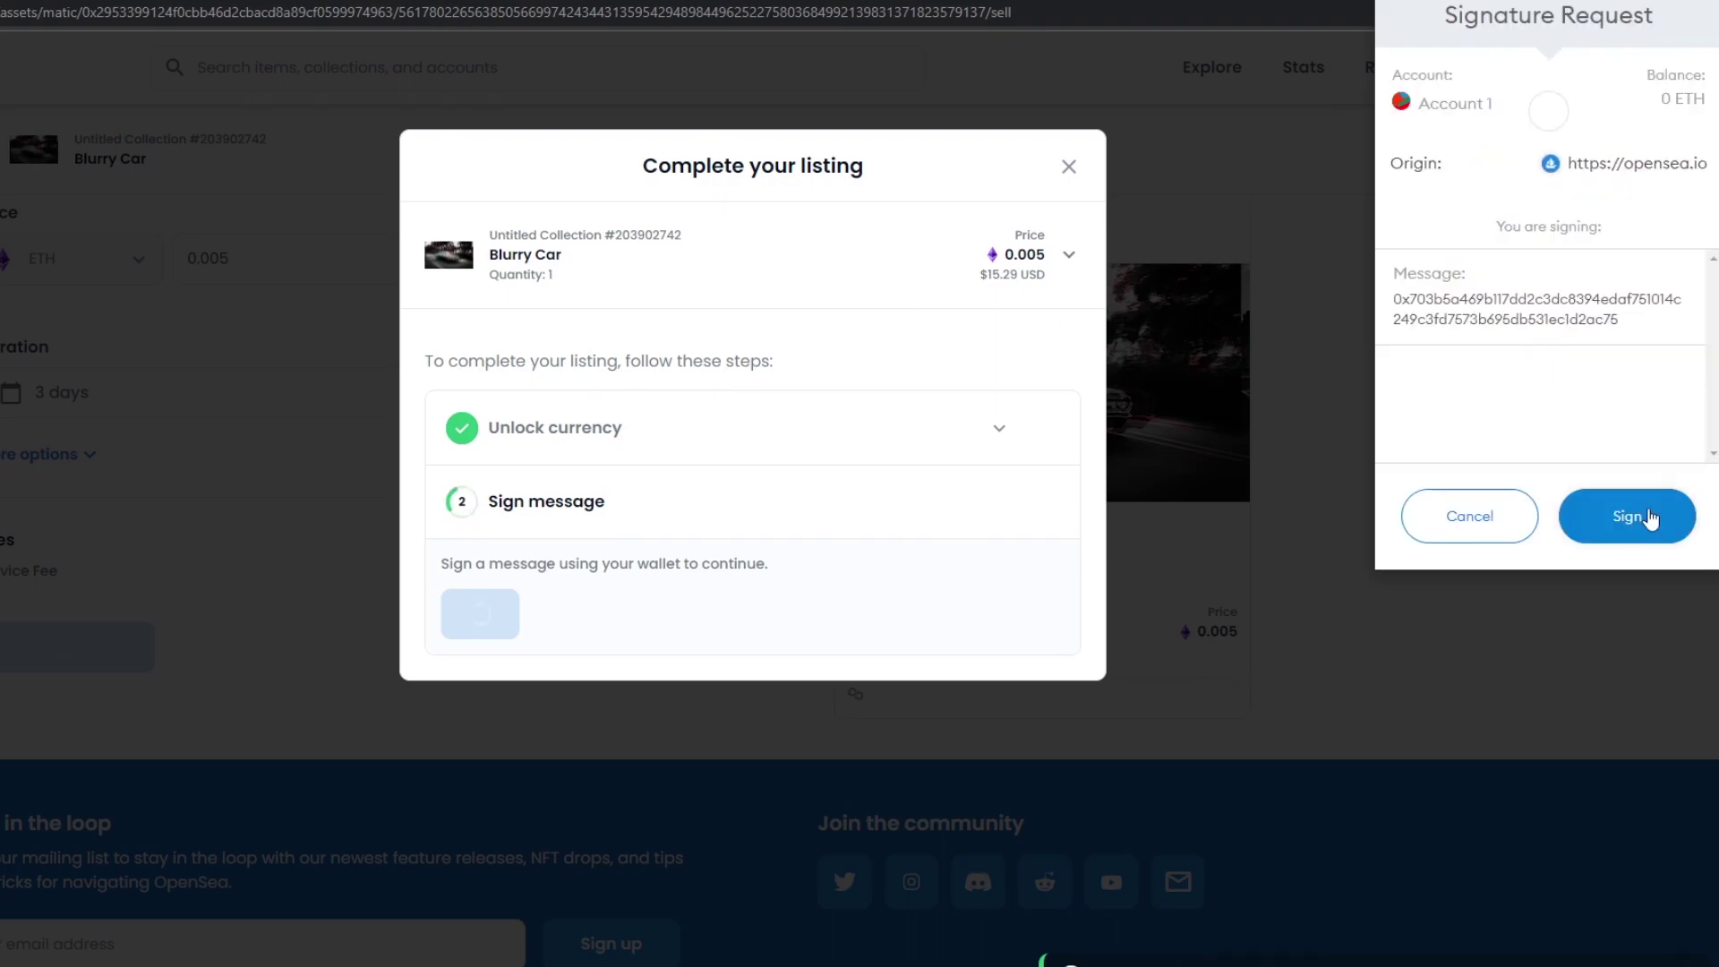
{"action": "left_click", "coordinate": [1634, 525]}
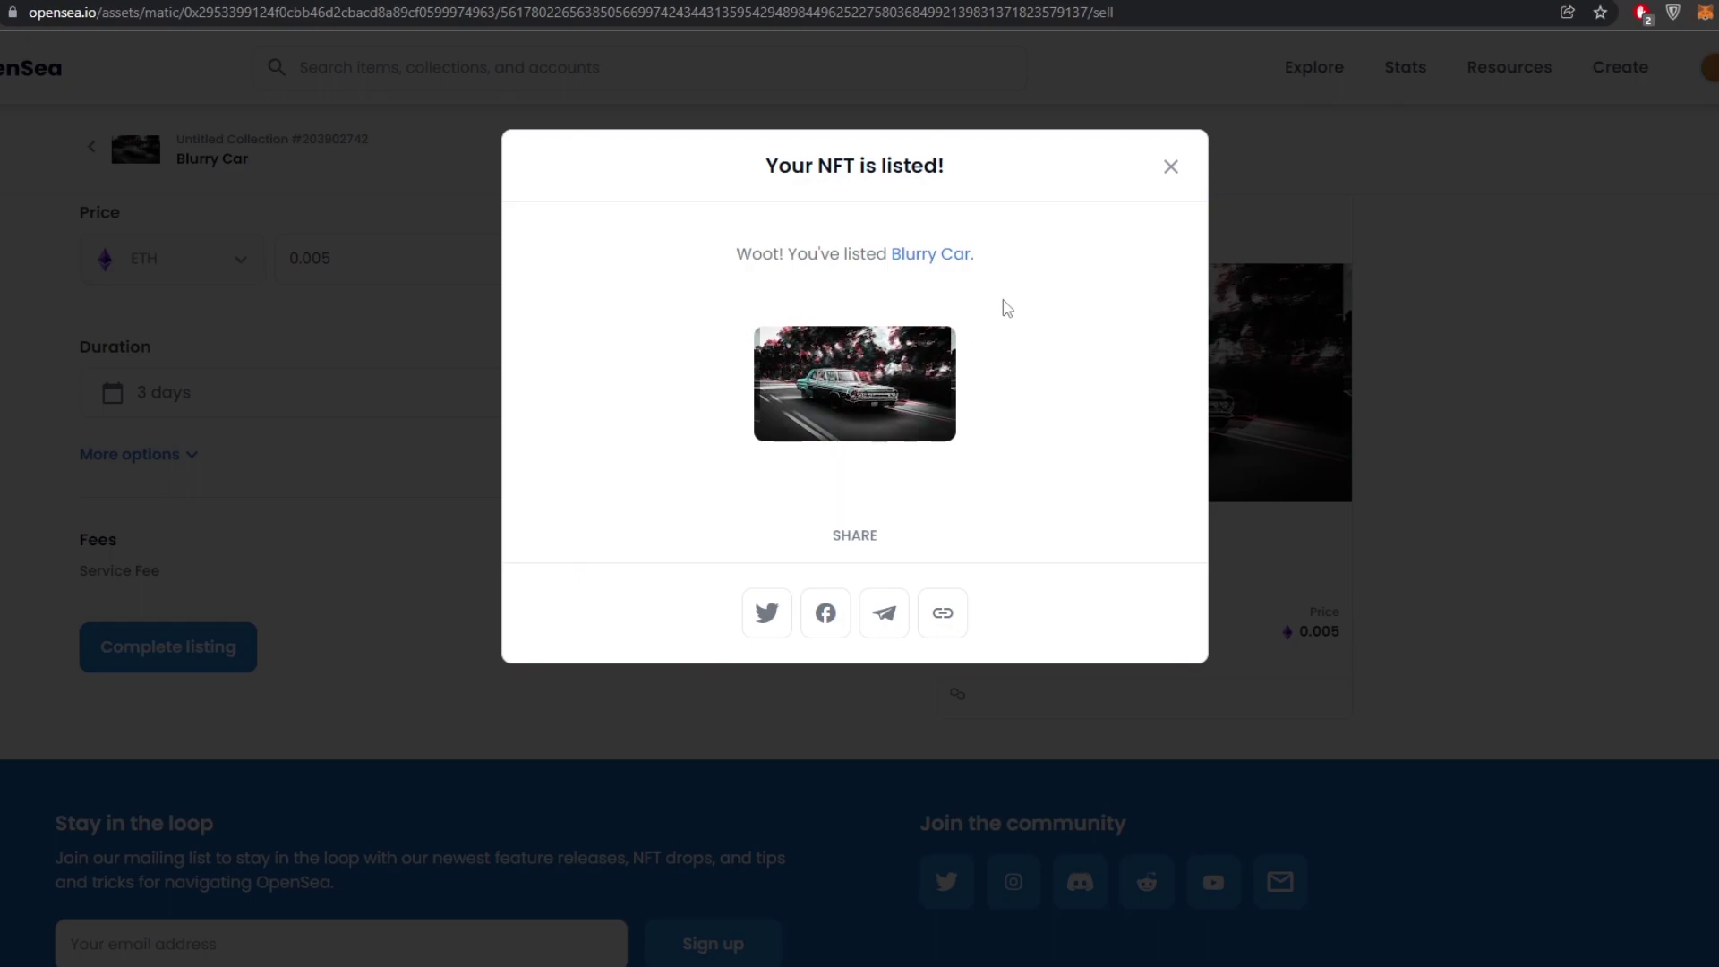
- Dismiss the 'Your NFT is listed!' confirmation to return to Blurry Car's sale page
{"action": "triple_click", "coordinate": [784, 161]}
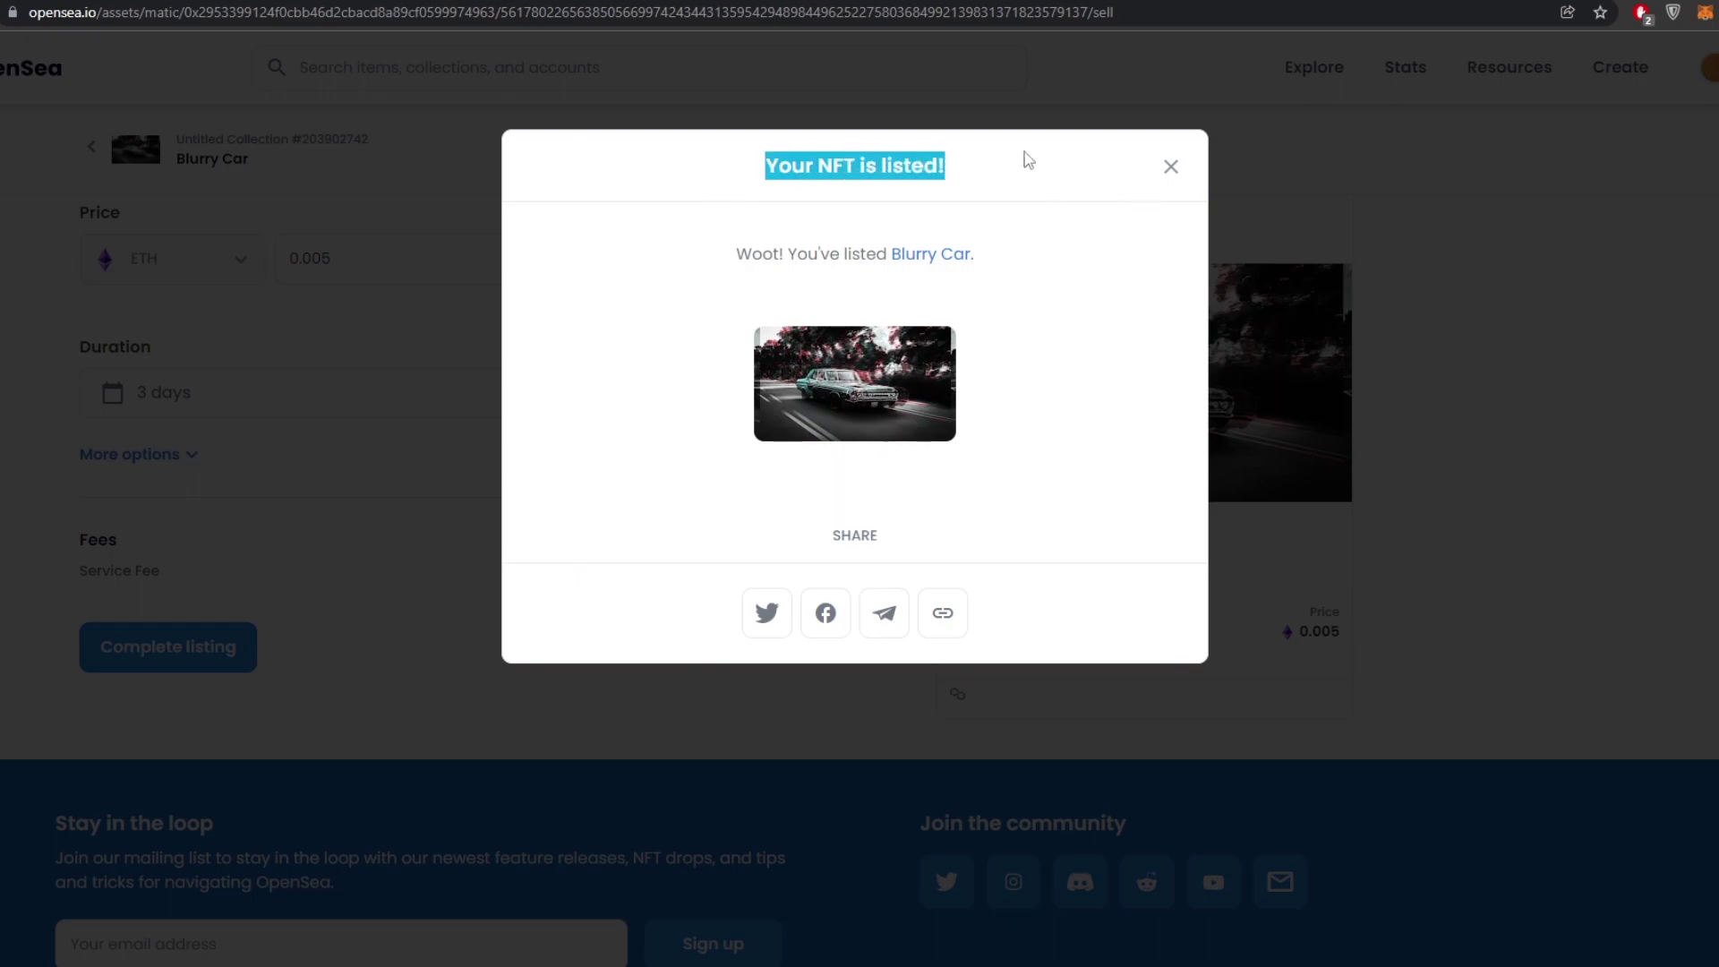
{"action": "left_click", "coordinate": [1171, 170]}
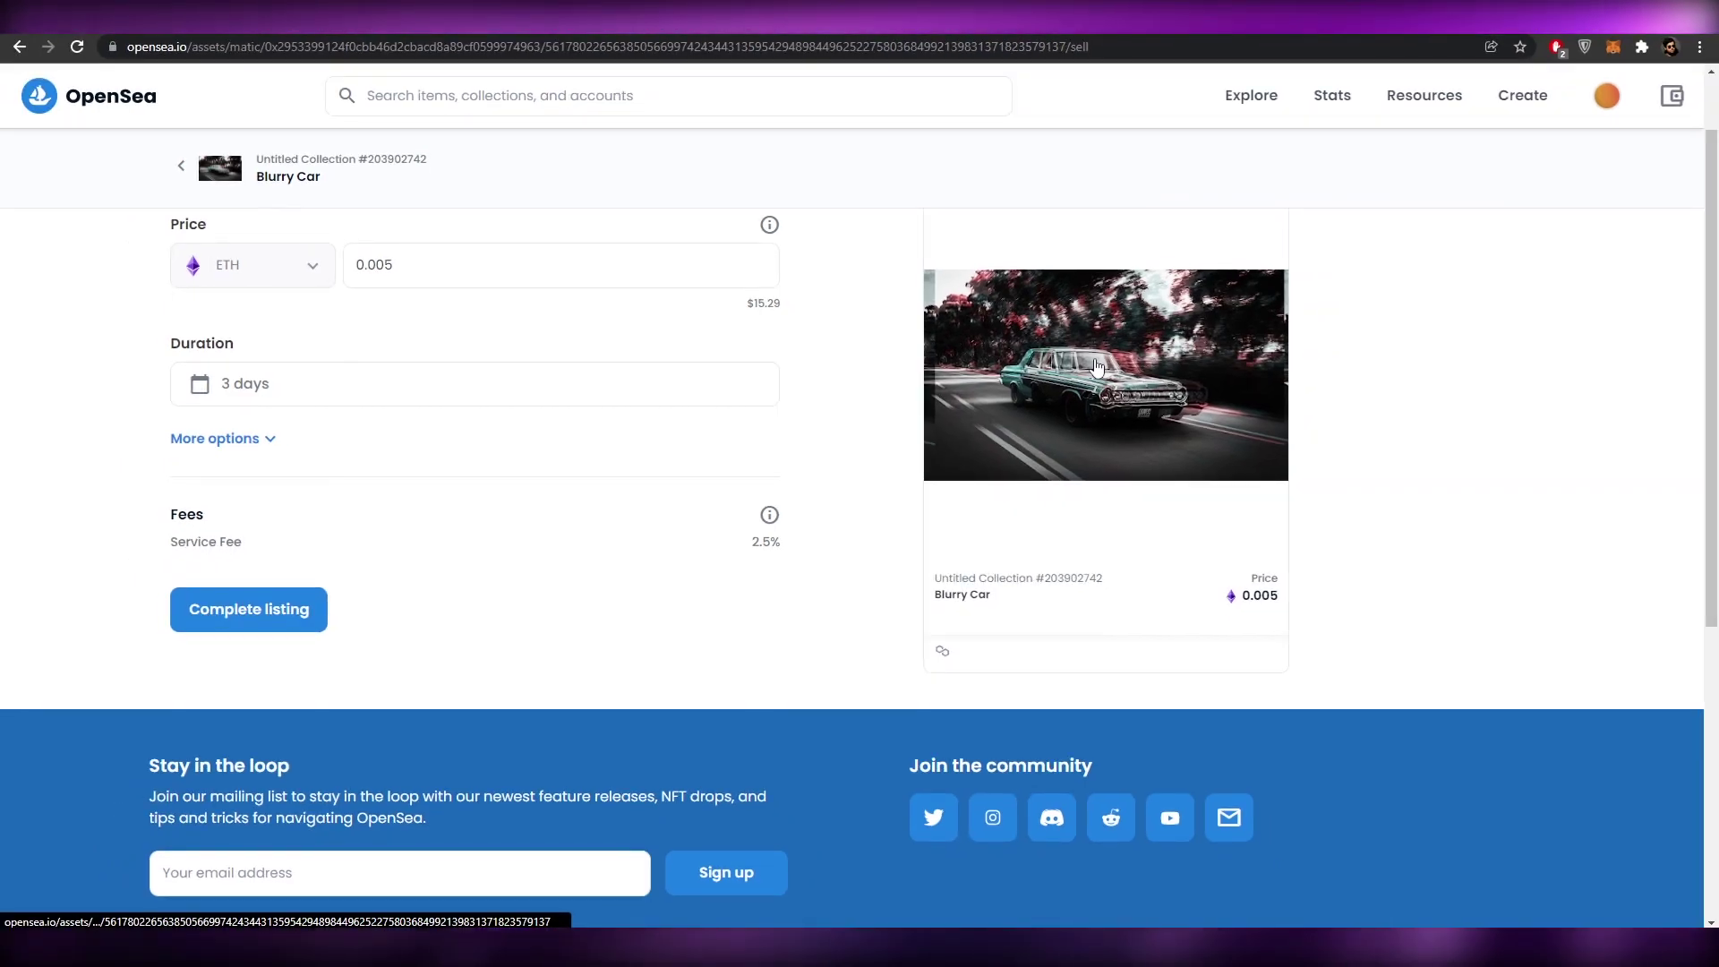